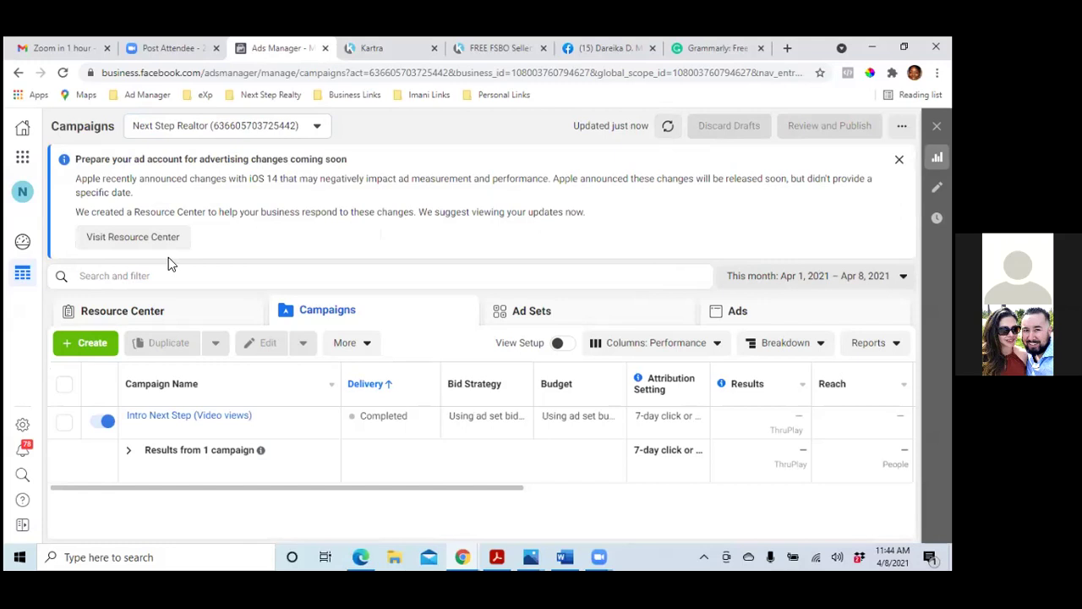
# Open the custom conversions in Events Manager and examine the category, rules and value of the FSBO Leads conversion.
pyautogui.click(23, 156)
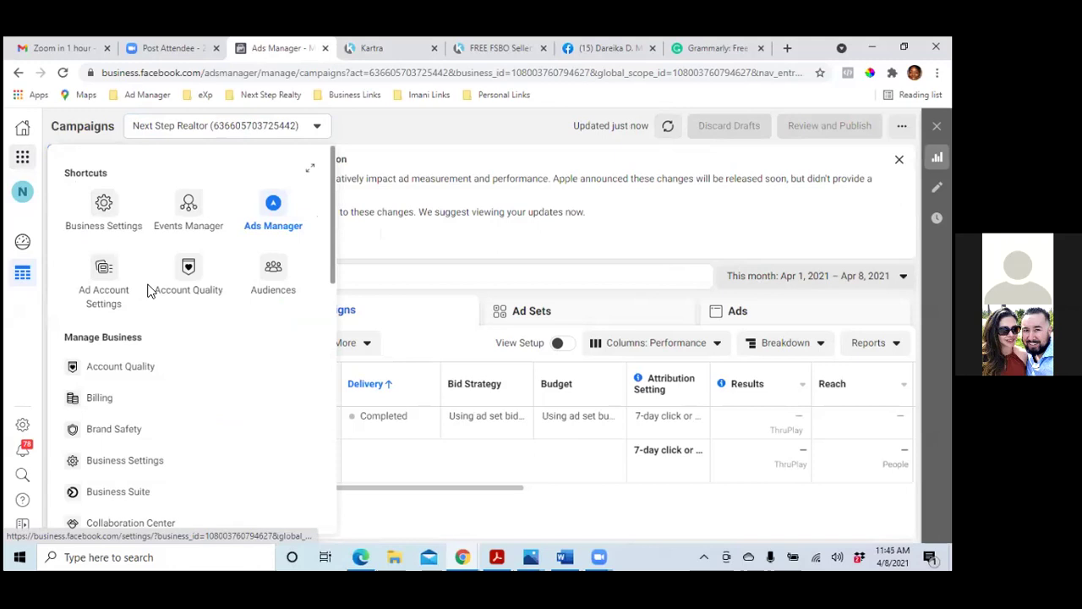
pyautogui.click(186, 238)
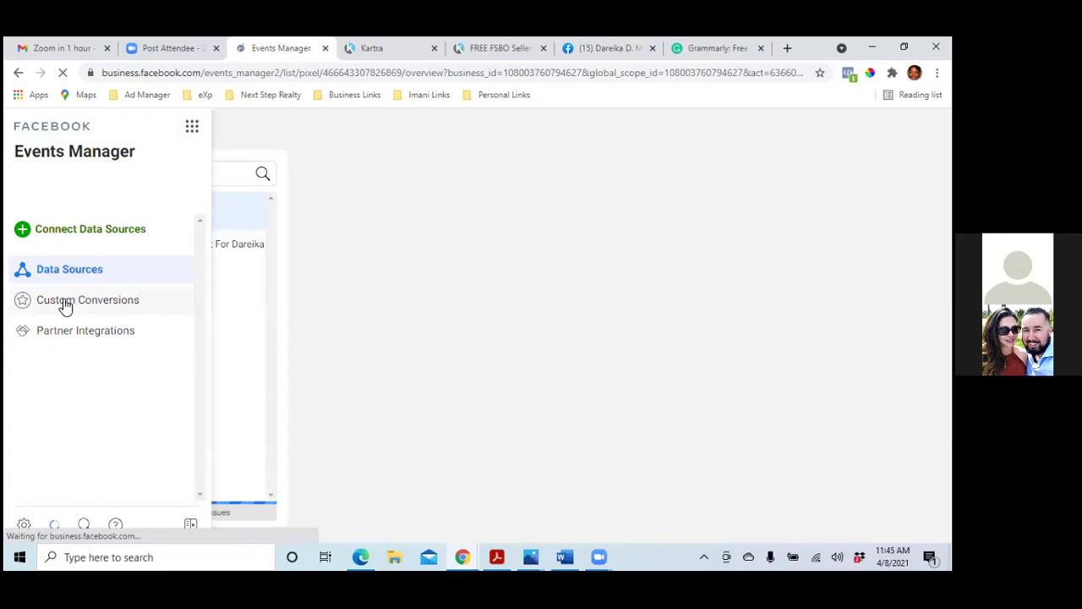
pyautogui.click(65, 301)
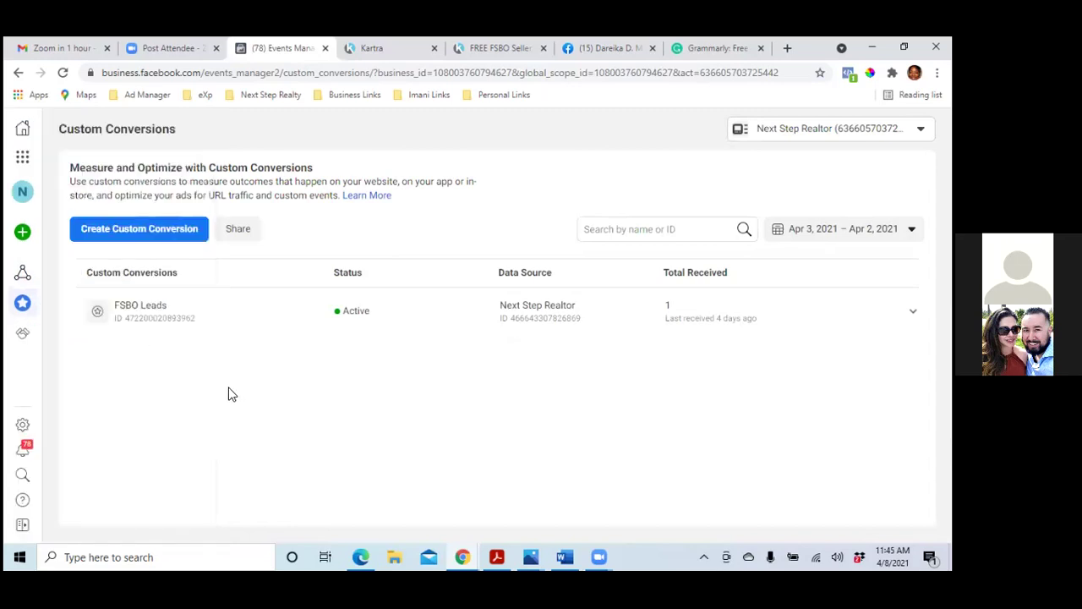
pyautogui.click(147, 310)
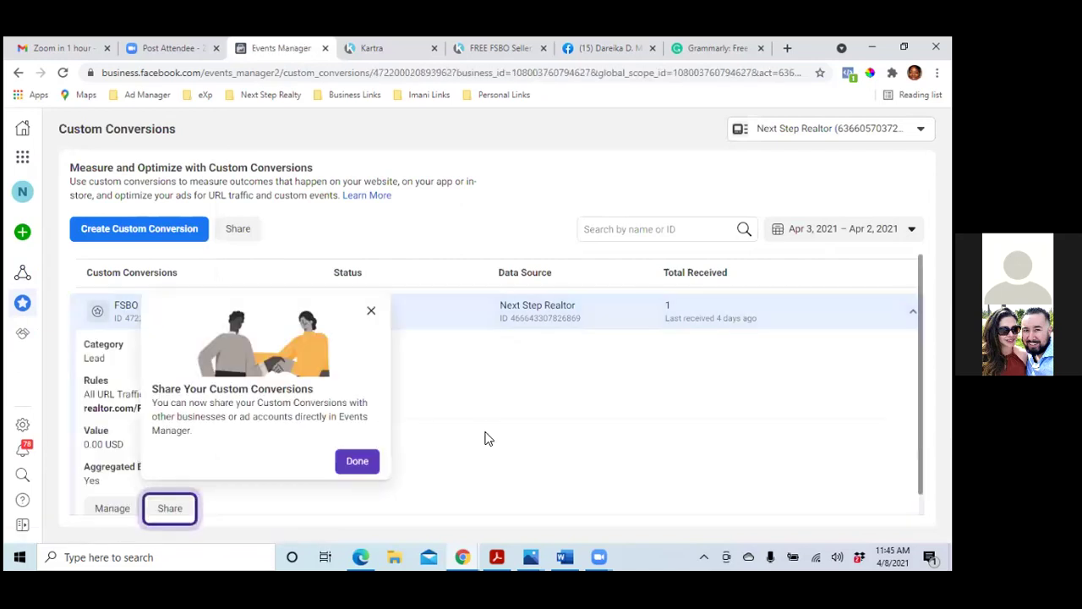
pyautogui.click(372, 312)
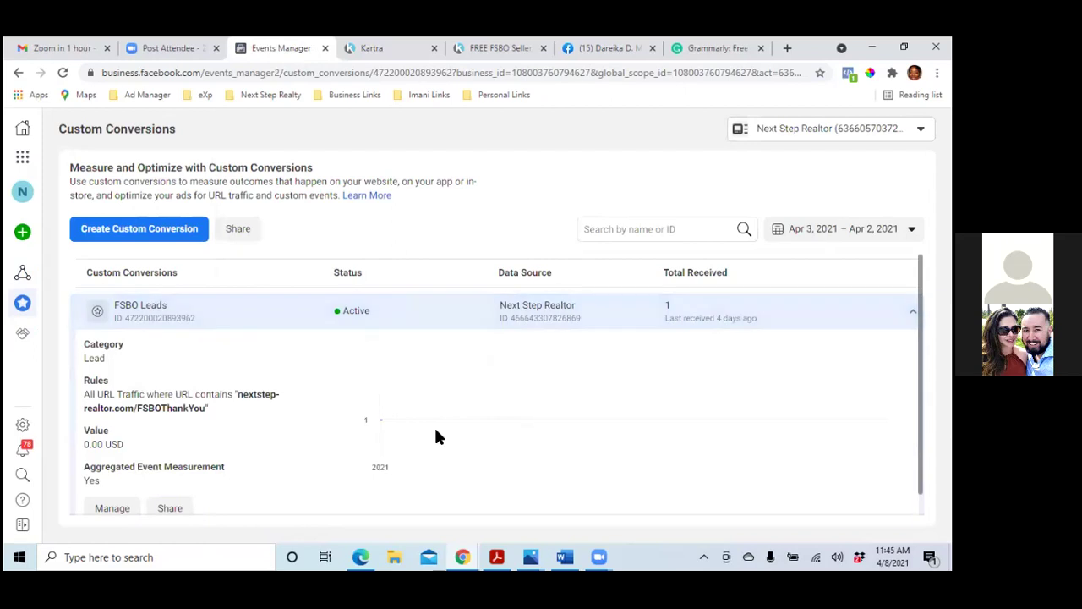
pyautogui.scroll(-1, 494, 423)
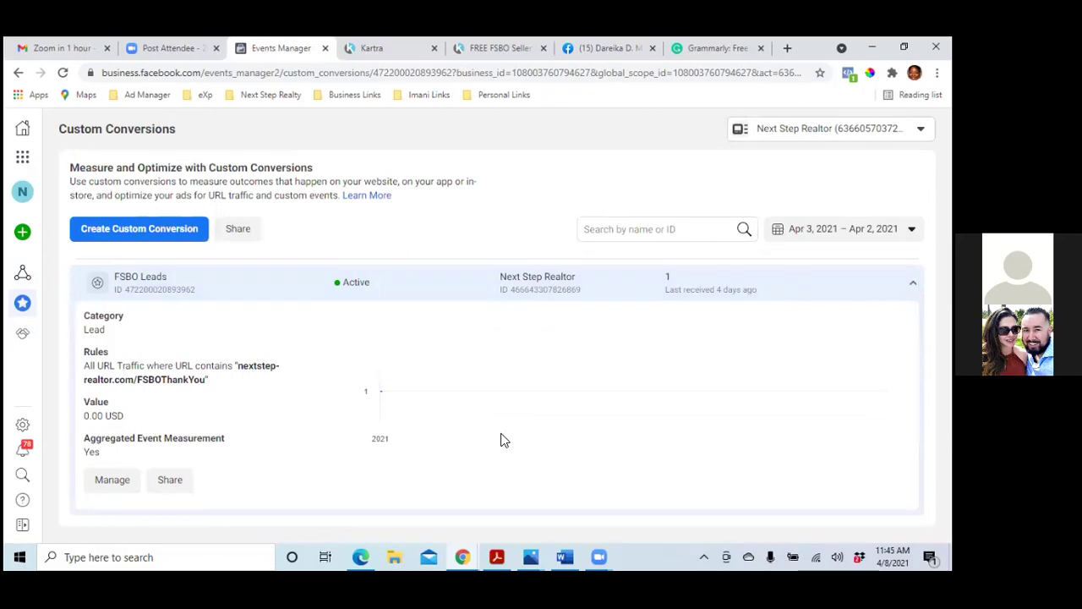
pyautogui.scroll(1, 504, 439)
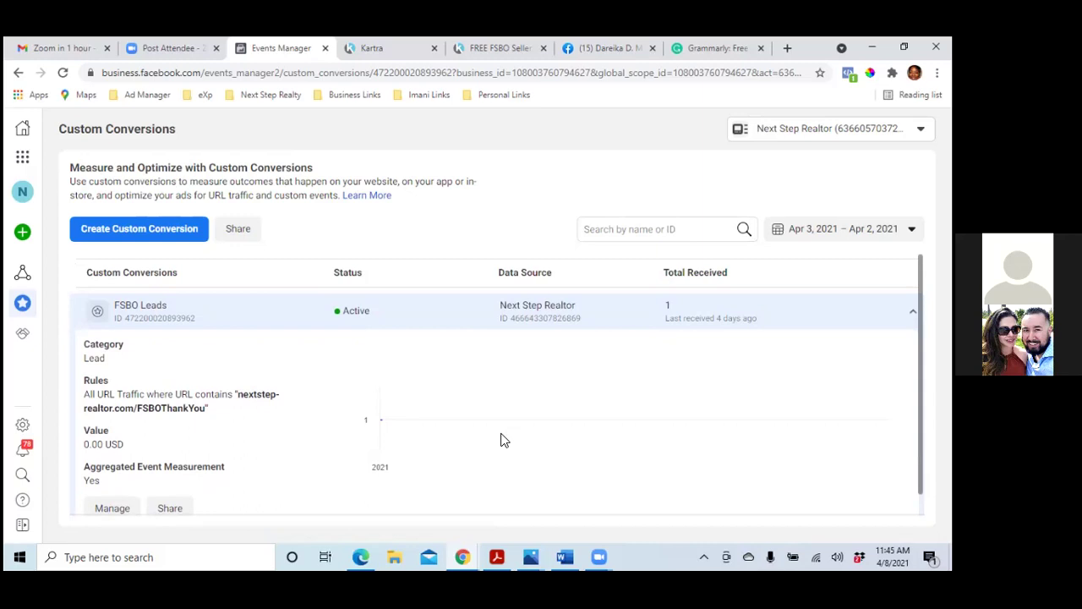
# In Events Manager, review the Next Step Realtor pixel's diagnostics and ignore the New Domain Sending Data issue.
pyautogui.click(23, 158)
pyautogui.click(187, 222)
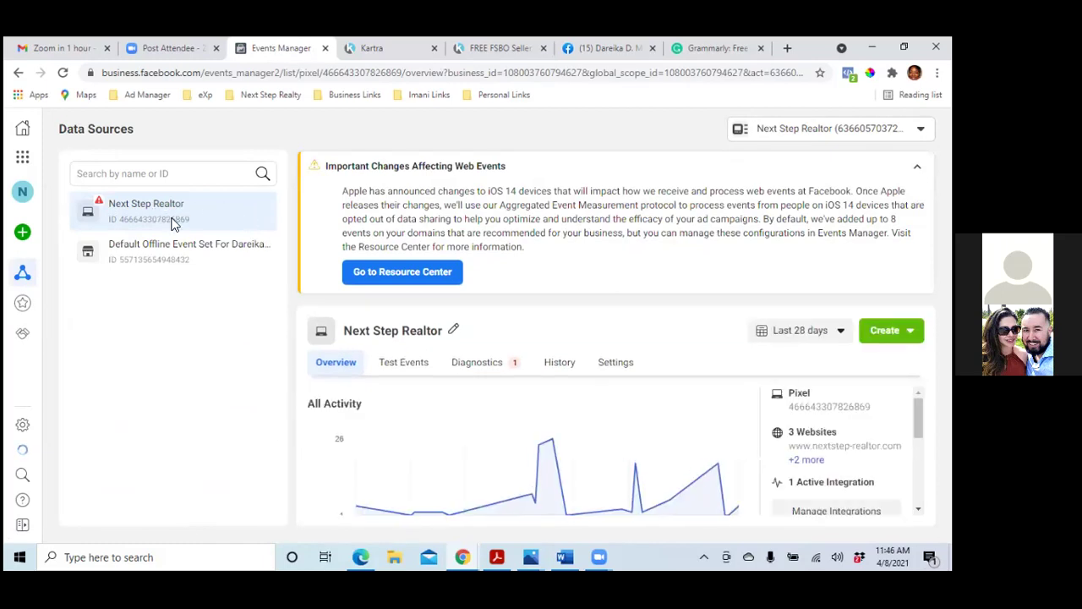
pyautogui.click(484, 371)
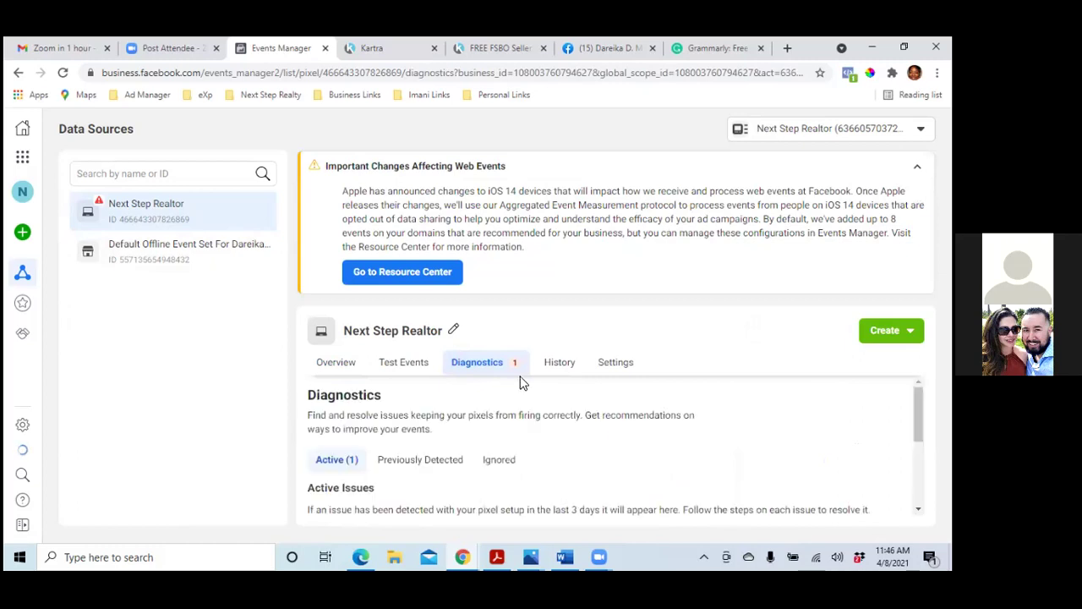
pyautogui.scroll(-5, 522, 382)
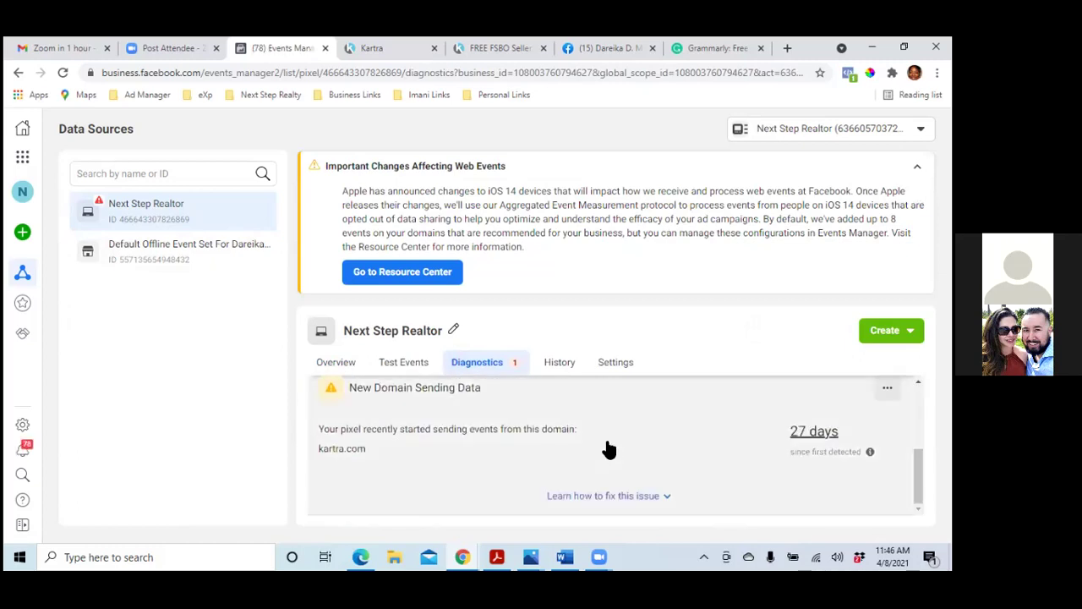
pyautogui.scroll(2, 608, 449)
pyautogui.scroll(-1, 609, 449)
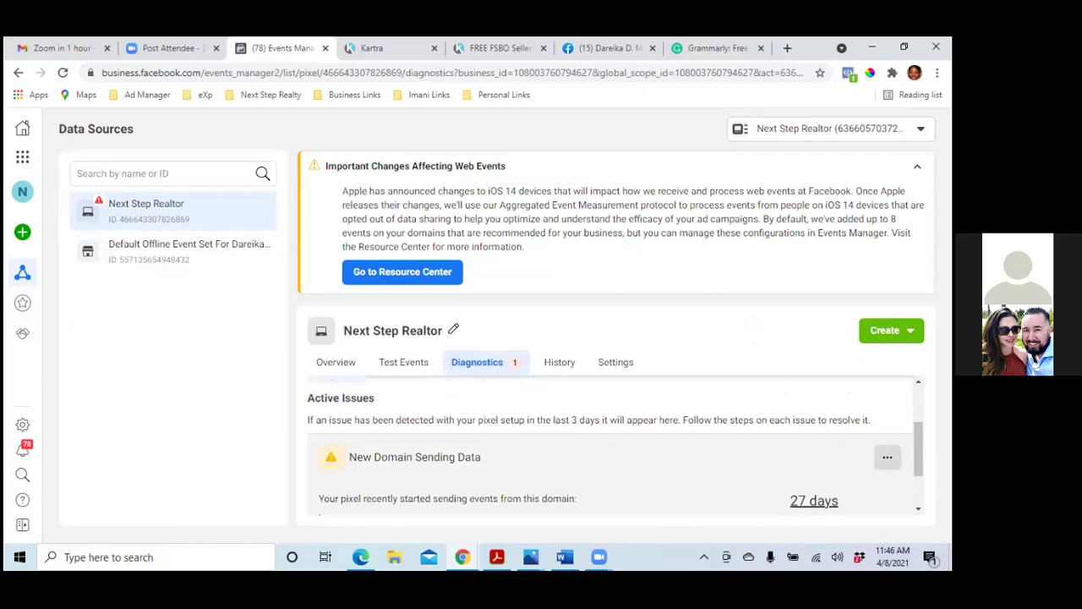
pyautogui.click(887, 457)
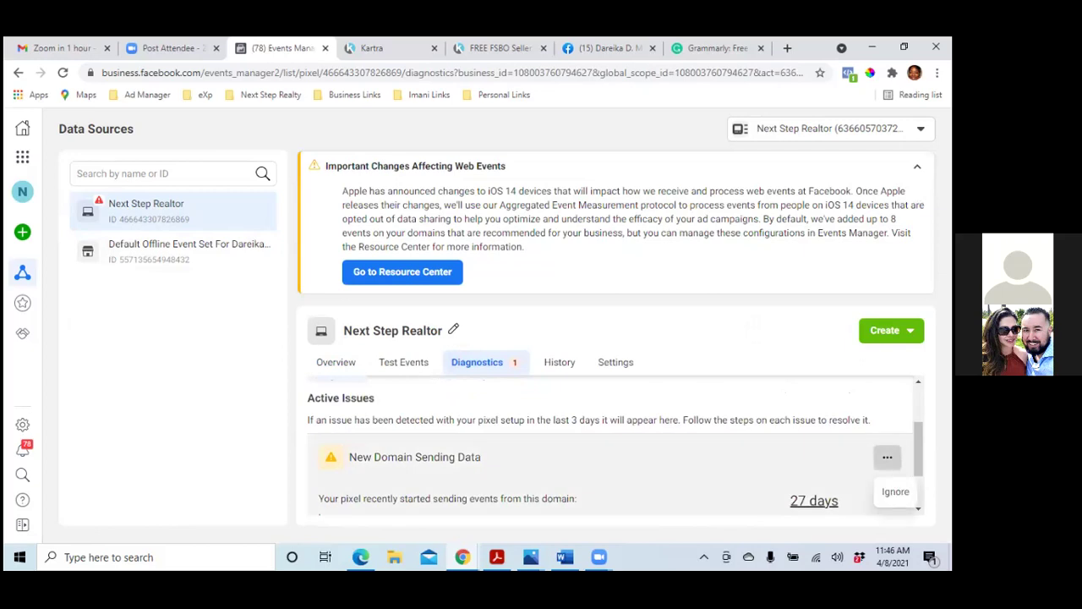
pyautogui.click(896, 492)
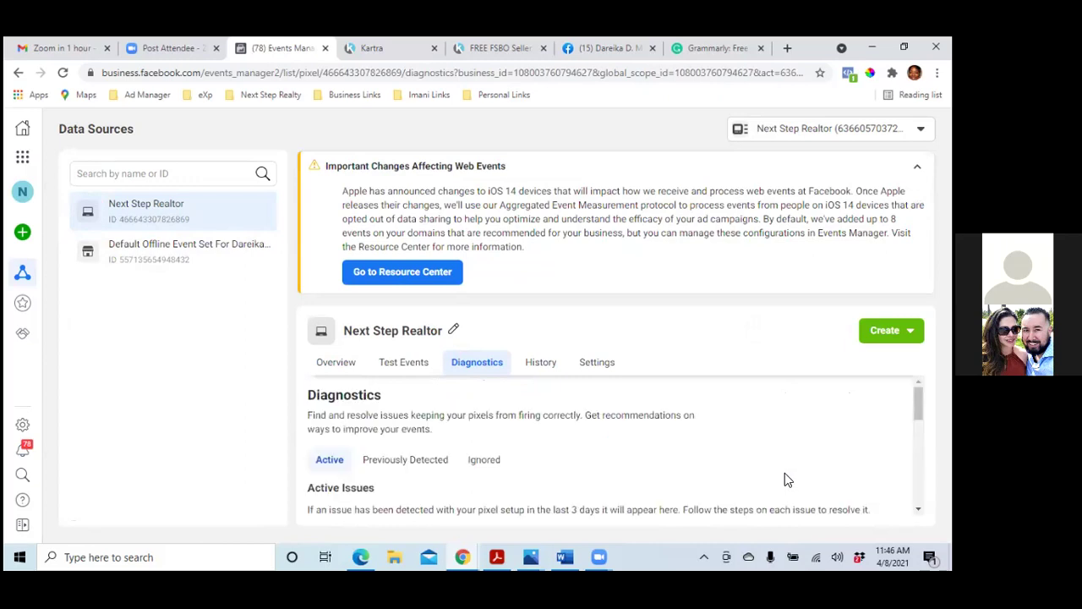
# View the domain allow list under the Next Step Realtor pixel's traffic permissions settings, then close it without adding domains.
pyautogui.click(595, 365)
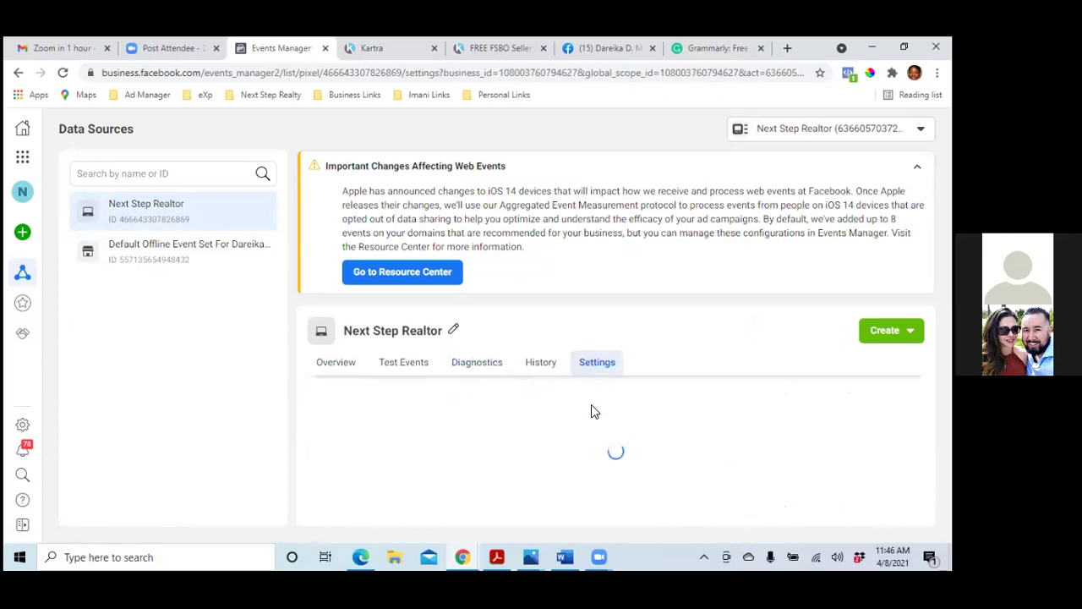
pyautogui.scroll(-10, 592, 431)
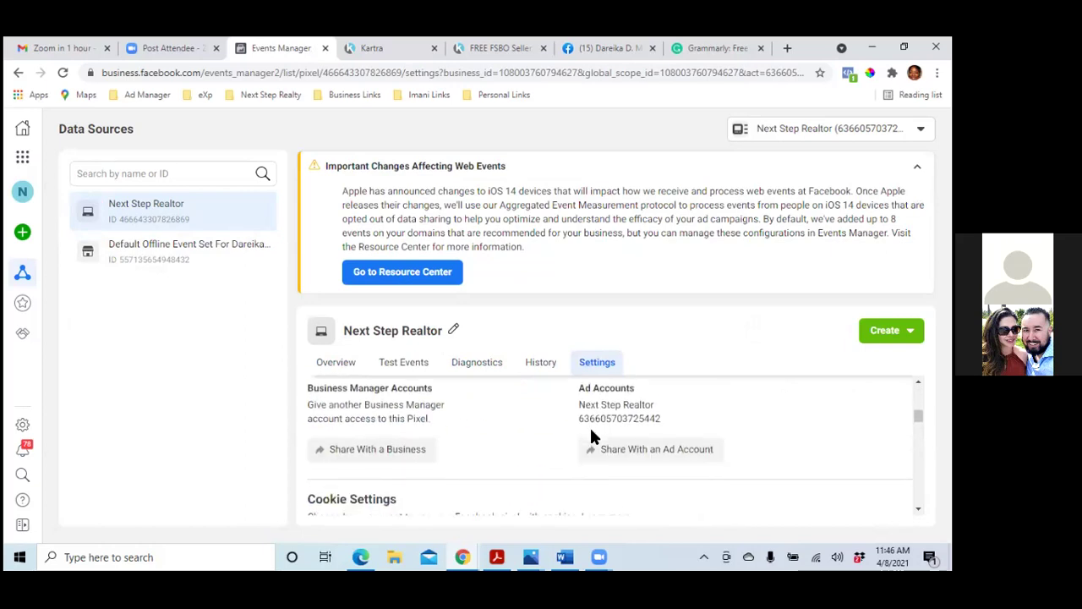
pyautogui.scroll(-10, 591, 437)
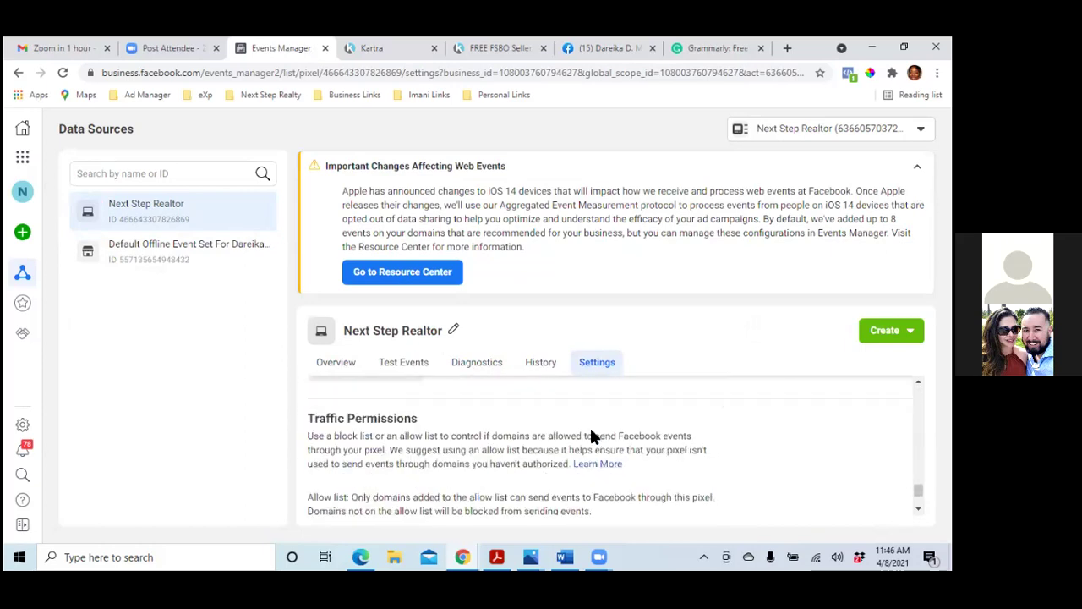
pyautogui.scroll(-4, 591, 436)
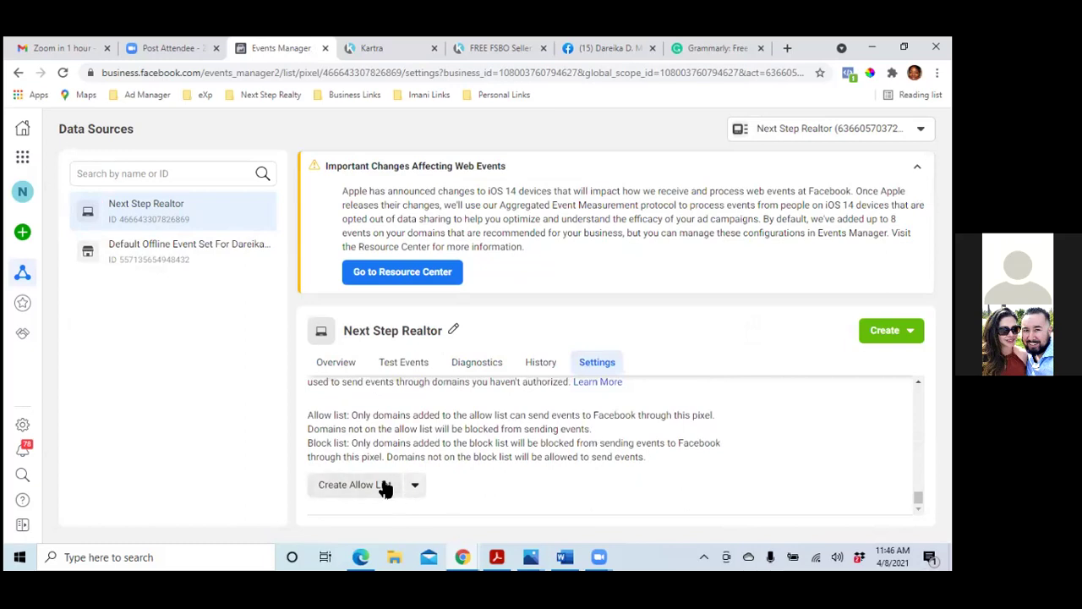
pyautogui.click(382, 489)
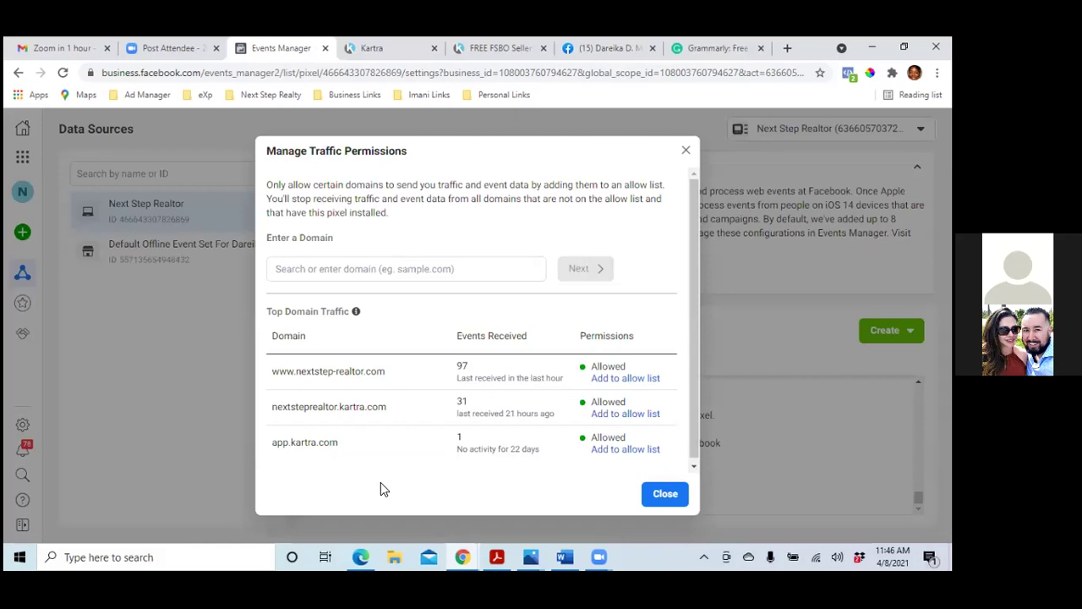
pyautogui.click(680, 496)
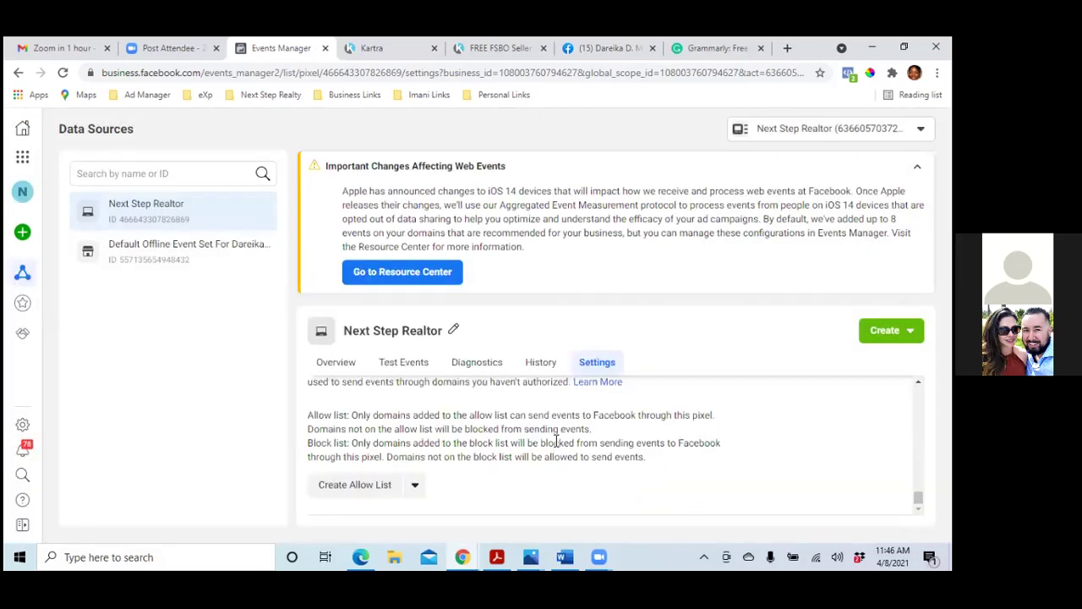
# Open the web event configurations from the pixel's Aggregated Event Measurement overview and examine the events assigned to nextstep-realtor.com.
pyautogui.scroll(10, 557, 442)
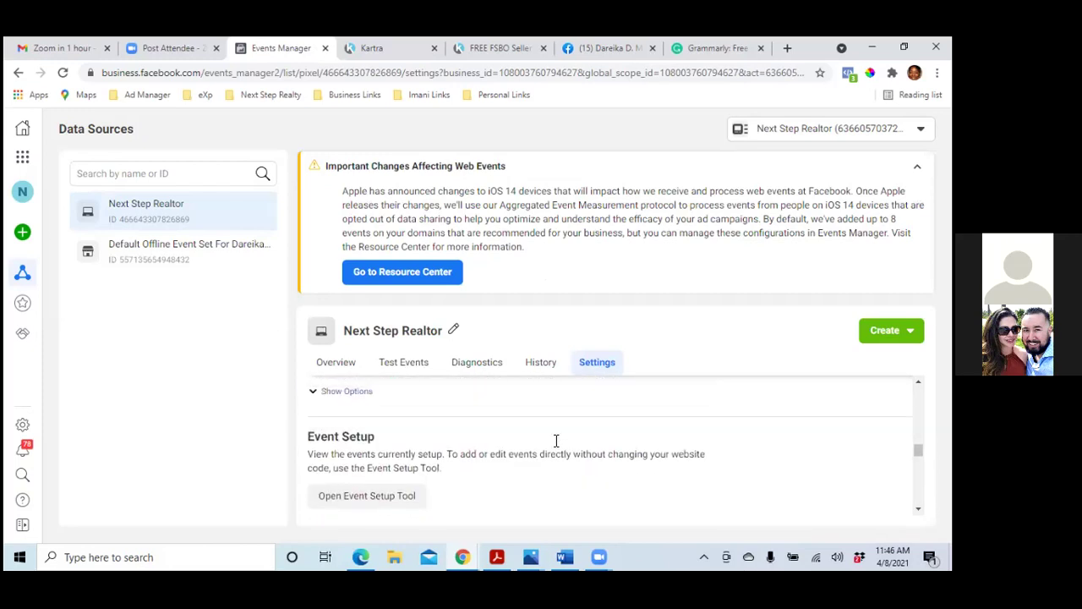
pyautogui.scroll(2, 447, 384)
pyautogui.click(342, 369)
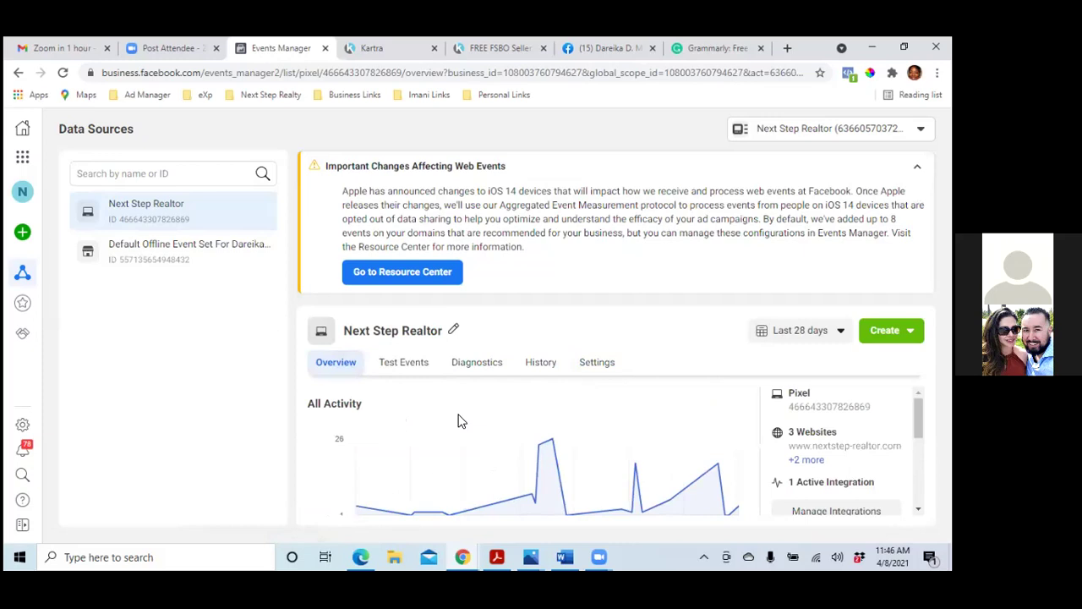
pyautogui.scroll(-5, 461, 421)
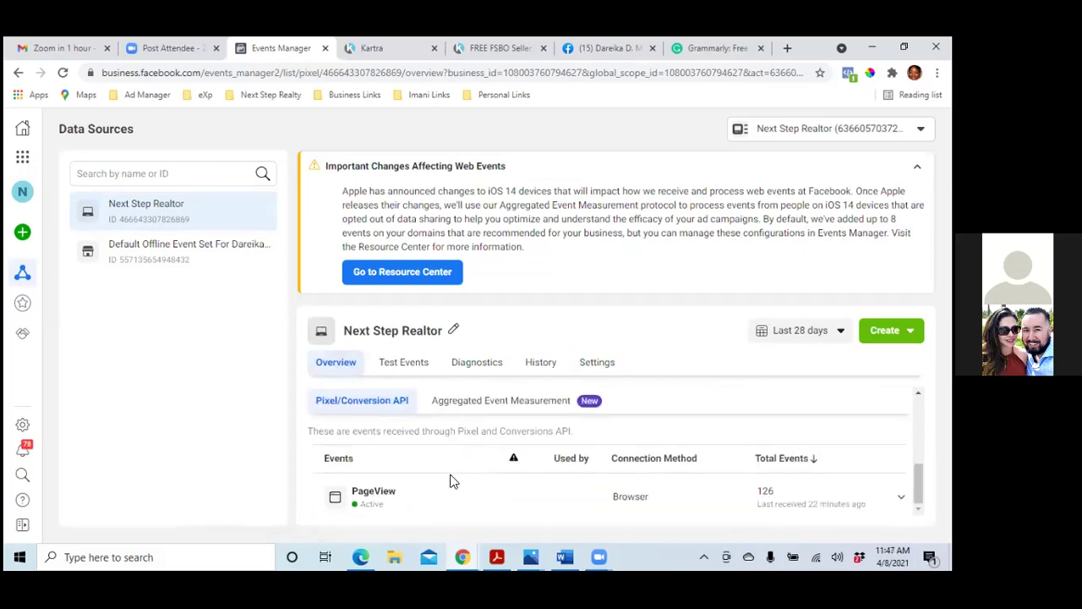
pyautogui.click(487, 403)
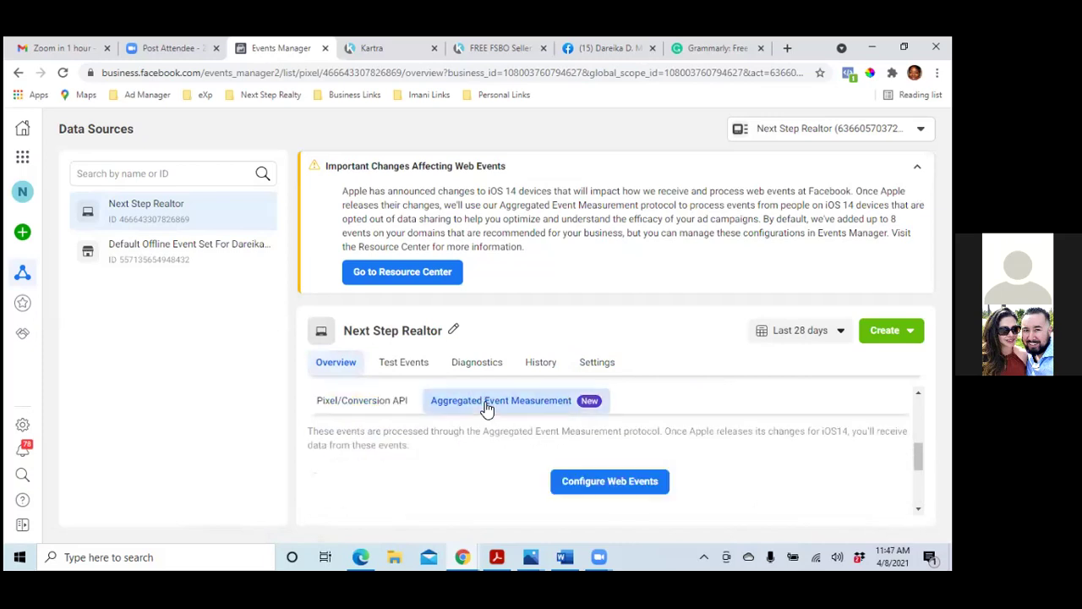
pyautogui.click(609, 481)
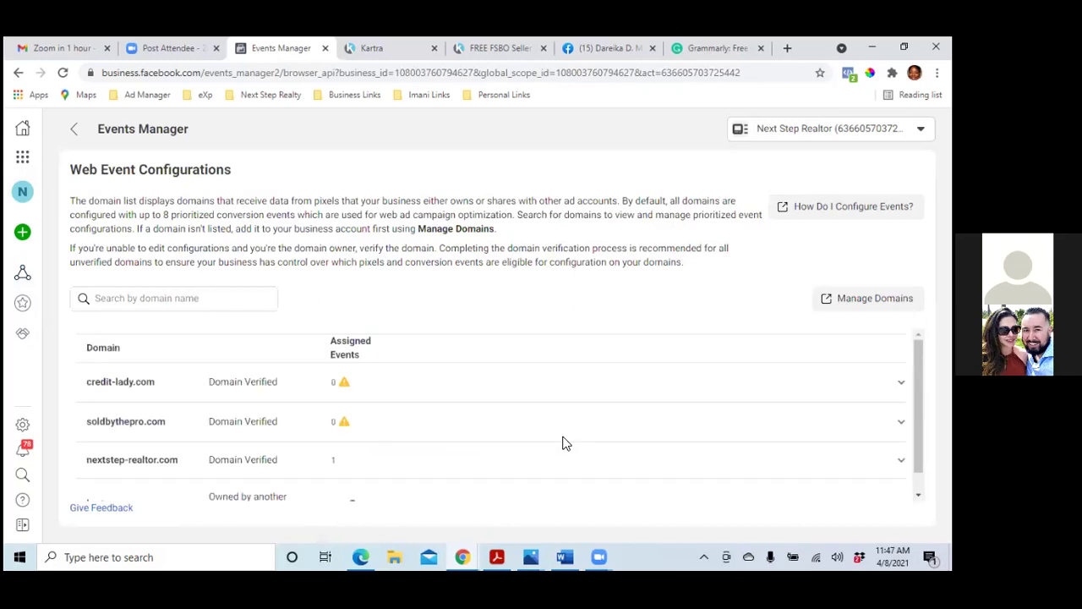
pyautogui.click(244, 466)
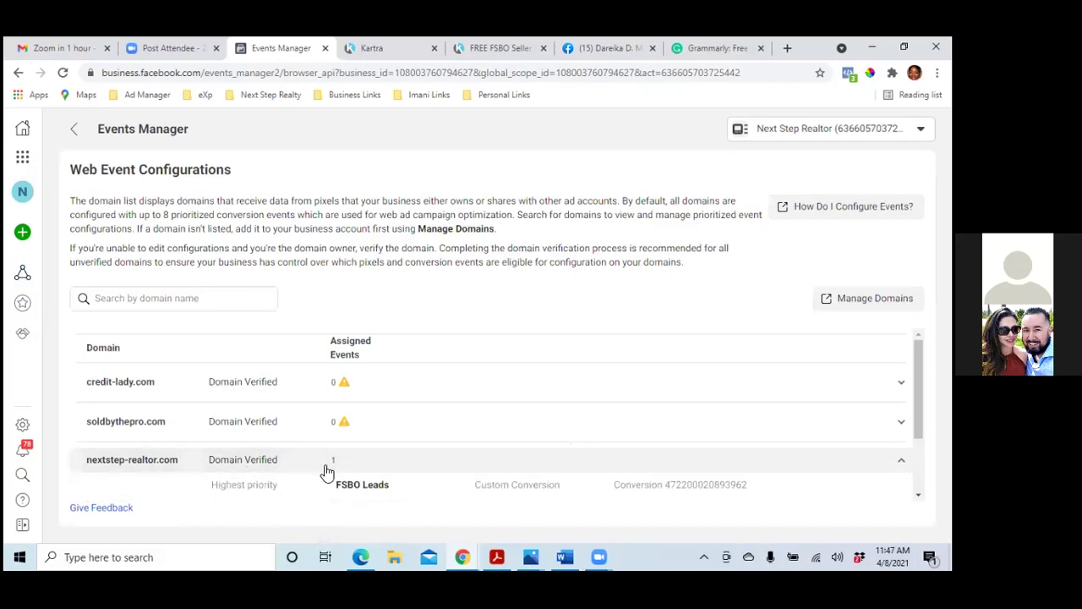
pyautogui.scroll(-1, 572, 420)
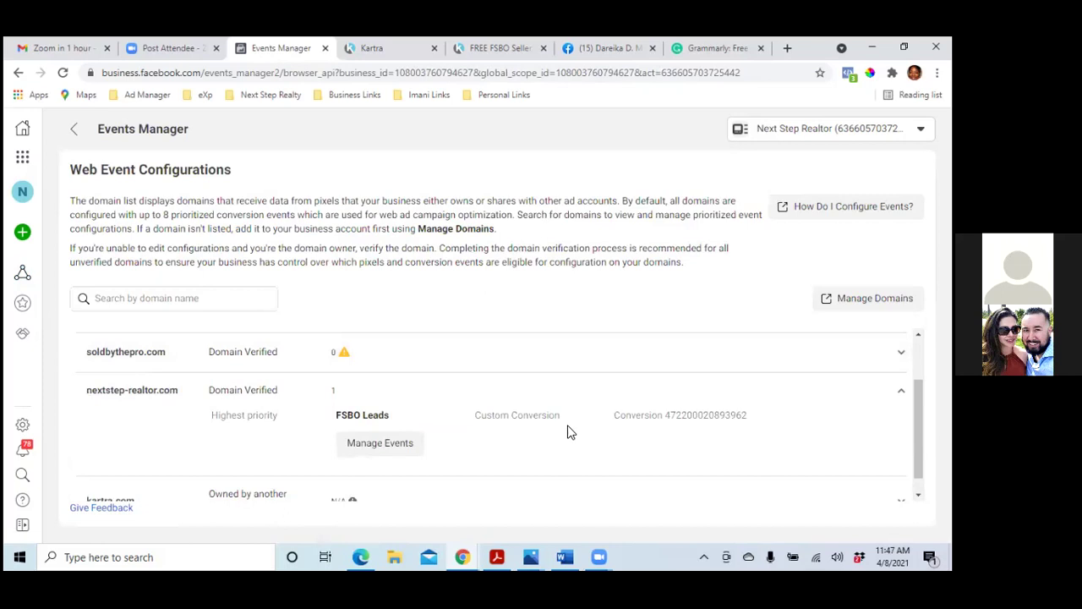
pyautogui.scroll(1, 568, 431)
# Switch to Ads Manager, turn off the Intro Next Step (Video views) campaign and dismiss the update notification.
pyautogui.click(23, 157)
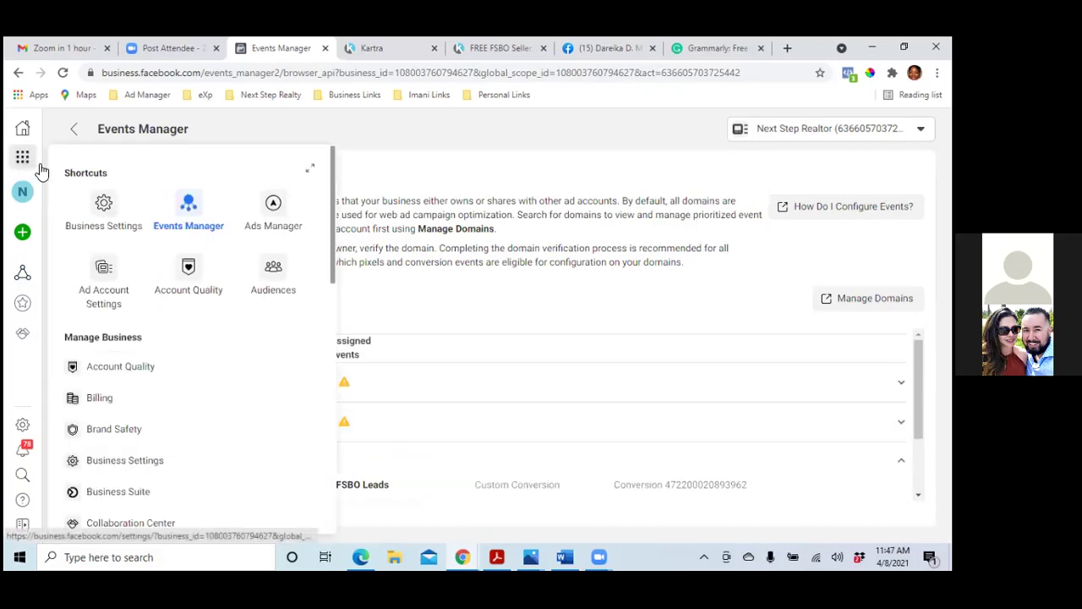
pyautogui.click(273, 211)
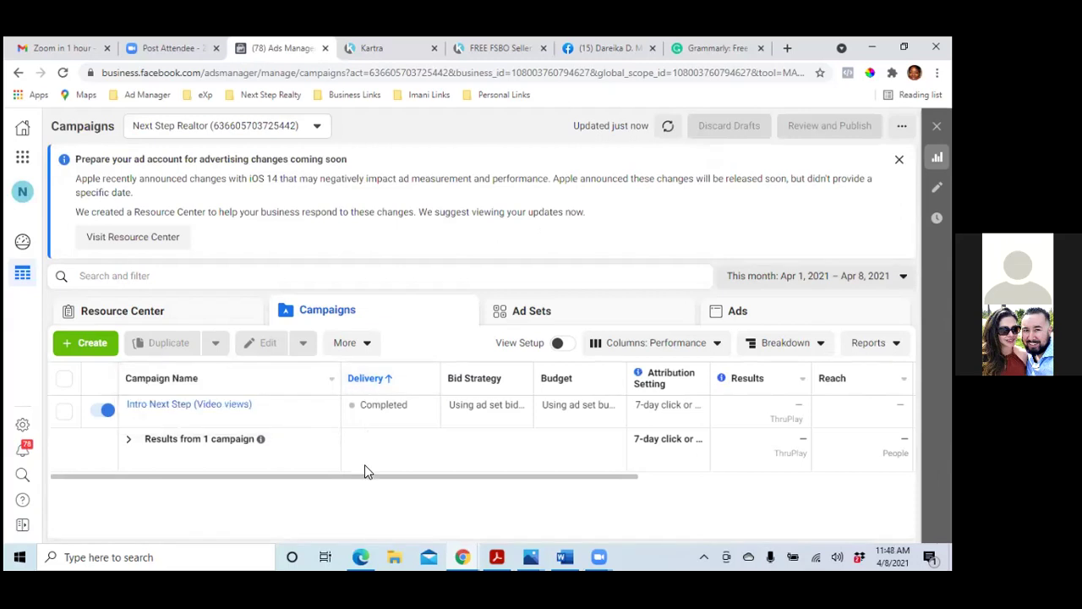
pyautogui.click(102, 413)
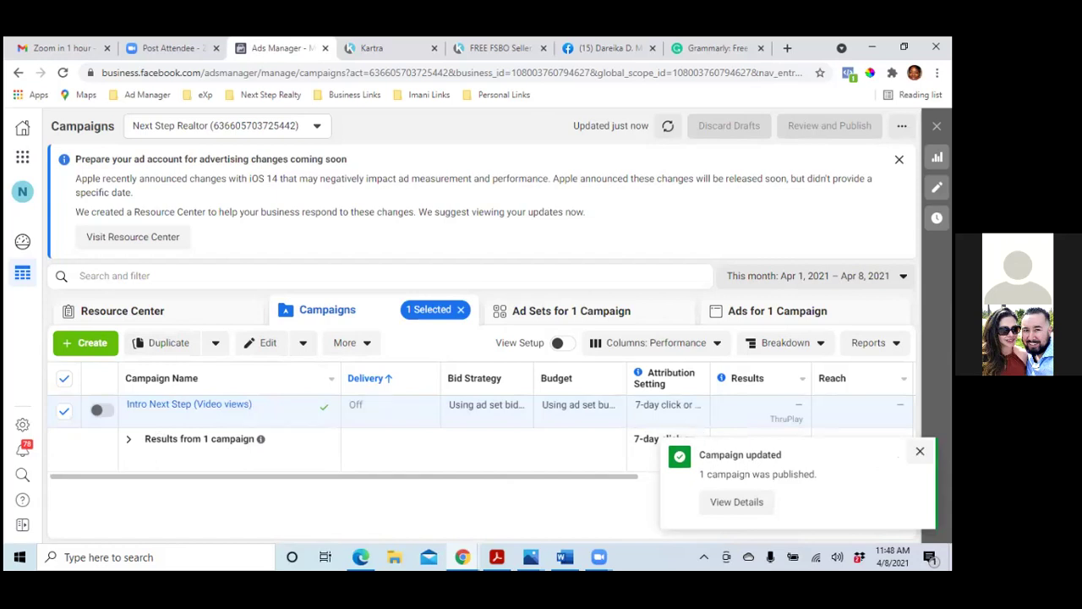
pyautogui.click(920, 450)
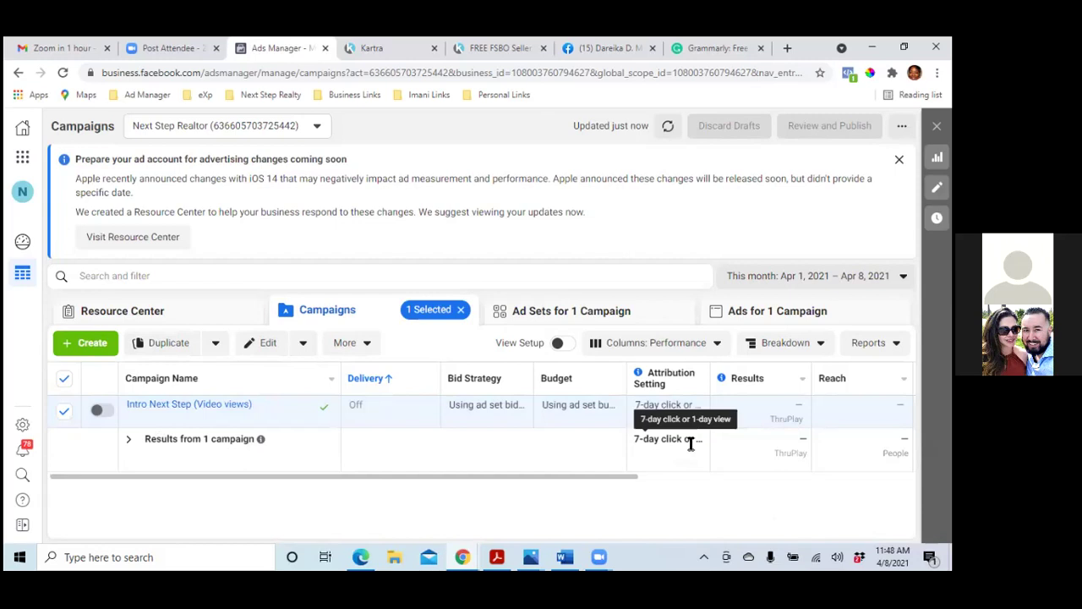
# Turn off the Oklahoma City ad set and its Intro Next Step (Video views) ad.
pyautogui.click(557, 317)
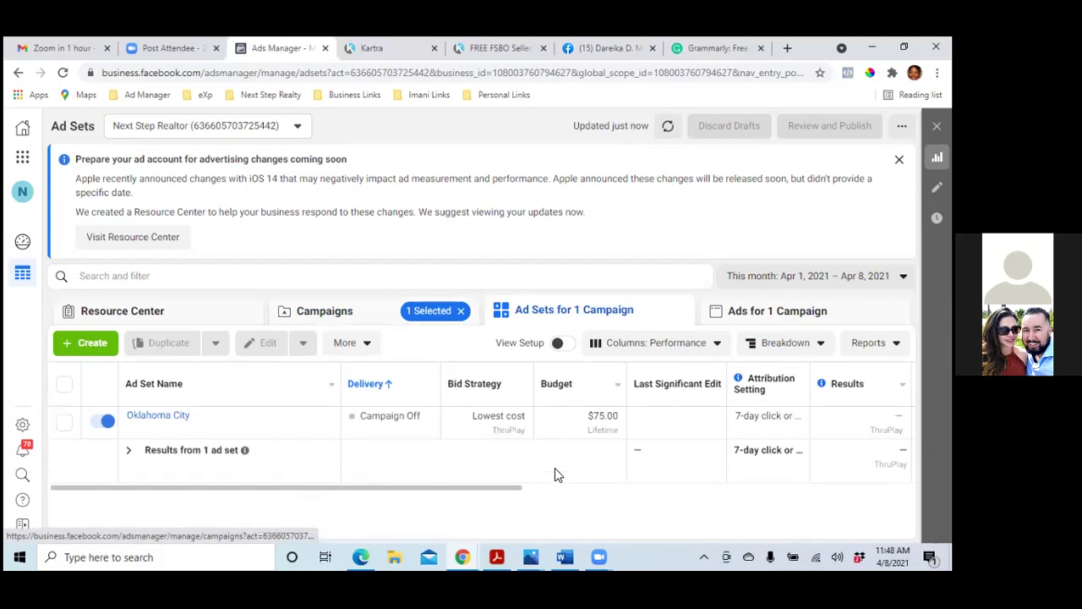
pyautogui.click(101, 422)
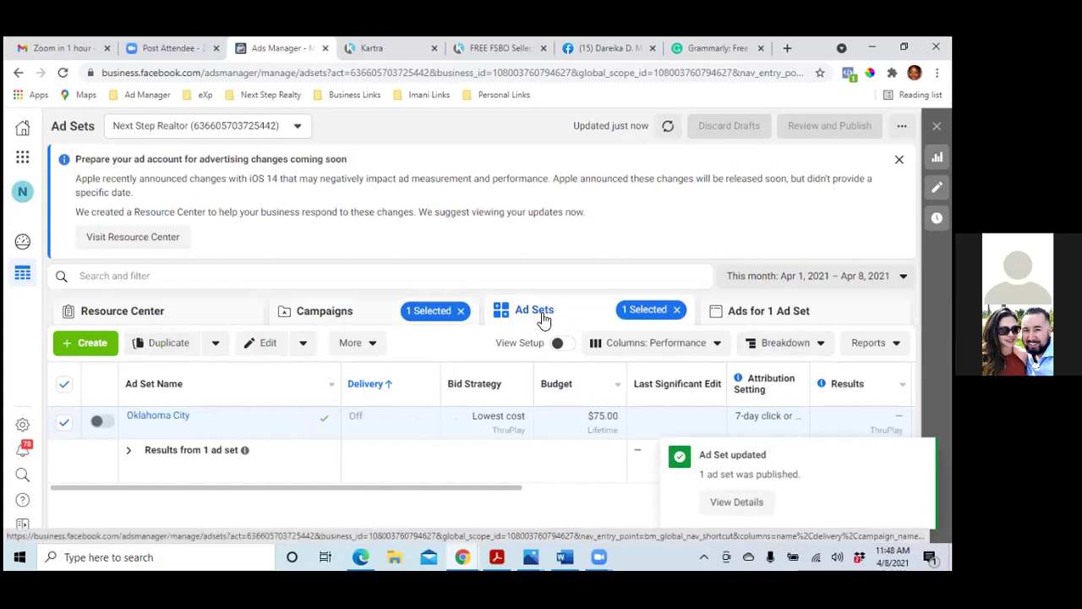
pyautogui.click(755, 315)
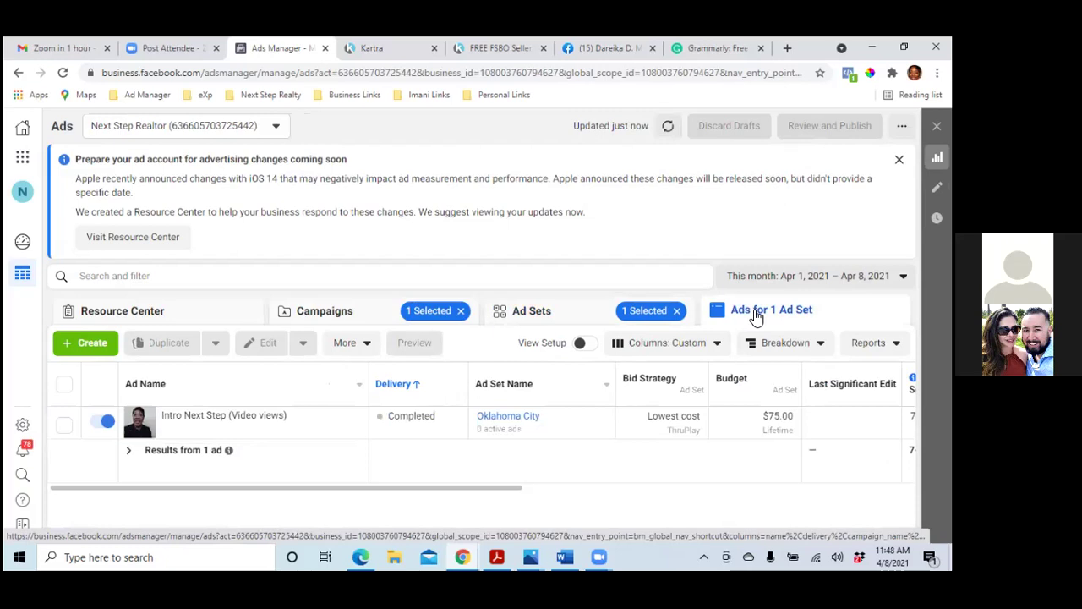
pyautogui.moveTo(146, 419)
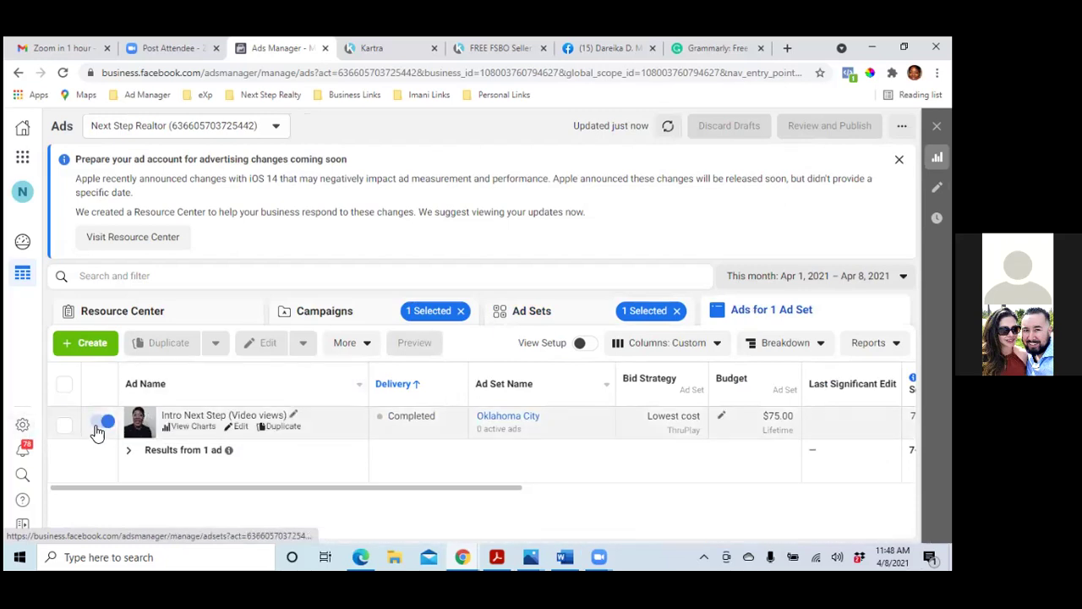
pyautogui.click(99, 423)
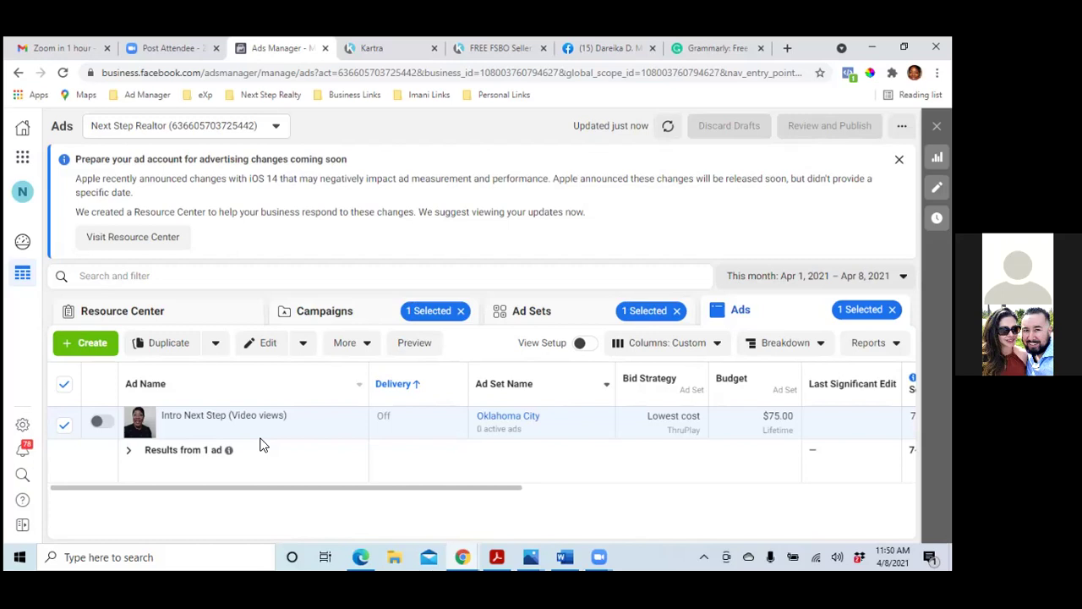
# Clear the campaign, ad set and ad selections, return to the campaigns list and dismiss the advertising changes notice.
pyautogui.click(461, 311)
pyautogui.click(676, 310)
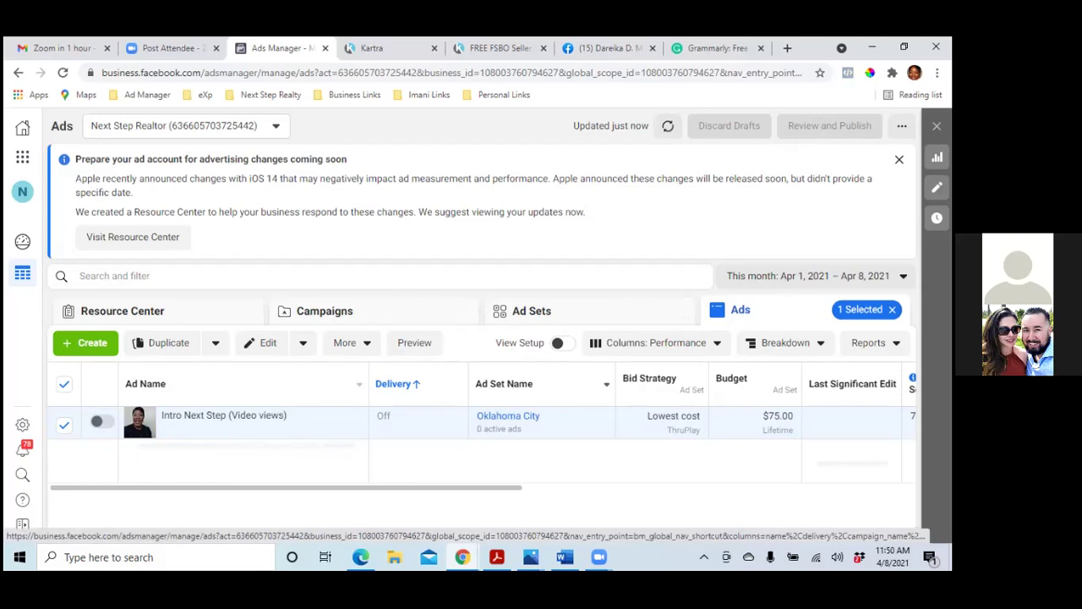
pyautogui.click(892, 310)
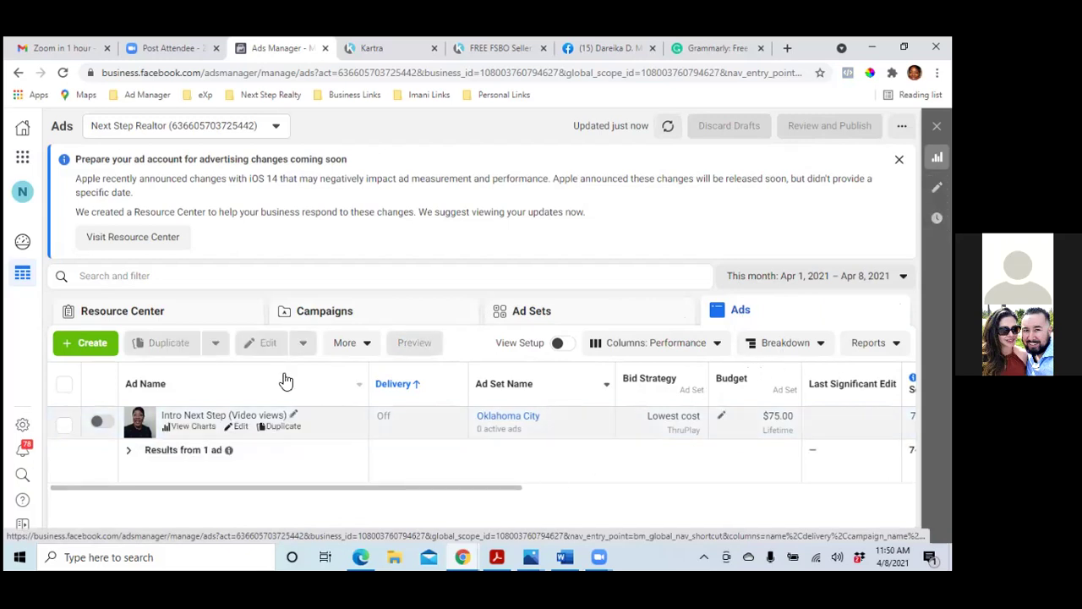
pyautogui.click(314, 310)
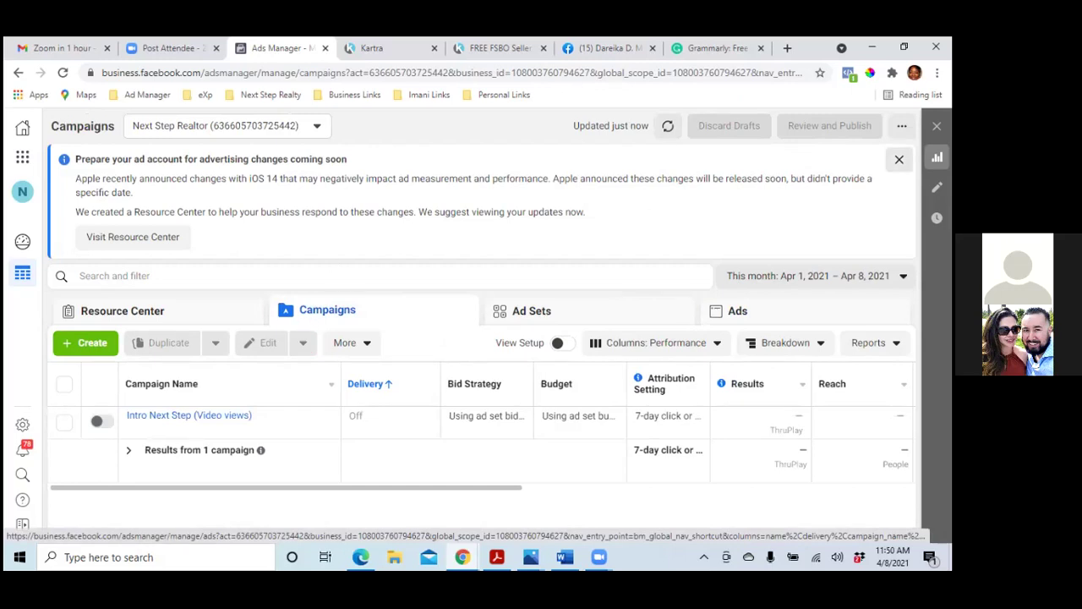
pyautogui.click(898, 158)
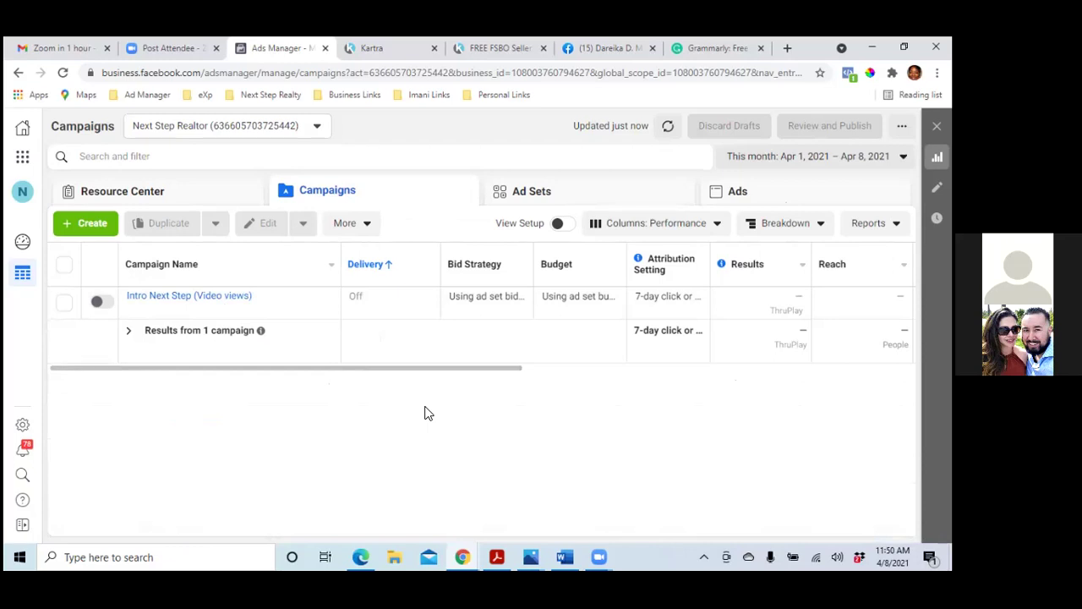
# Start a new campaign with the Conversions objective and open its optional naming fields.
pyautogui.click(91, 226)
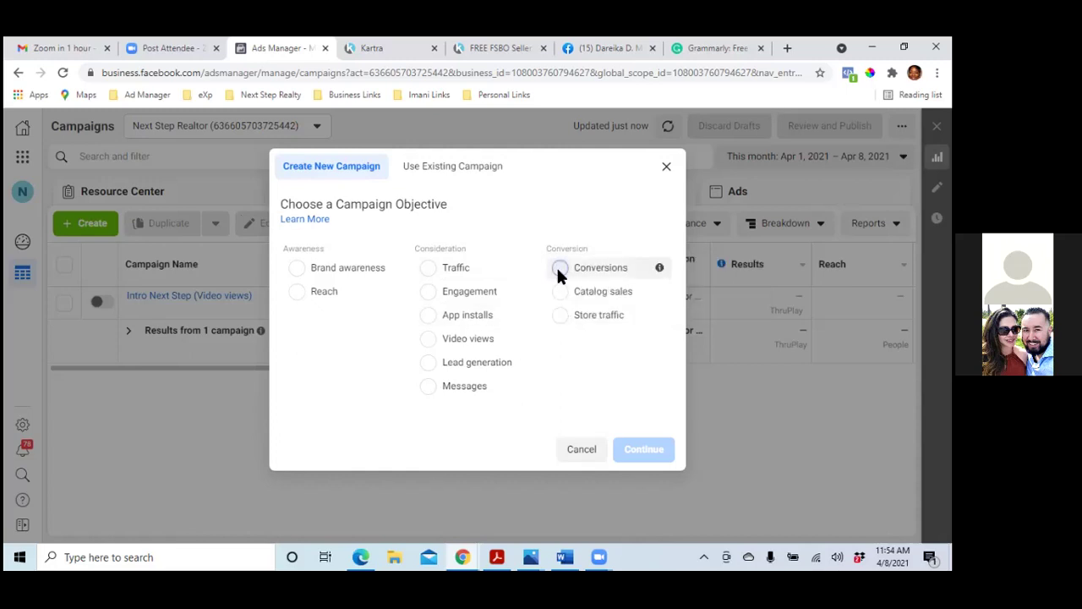
pyautogui.click(558, 267)
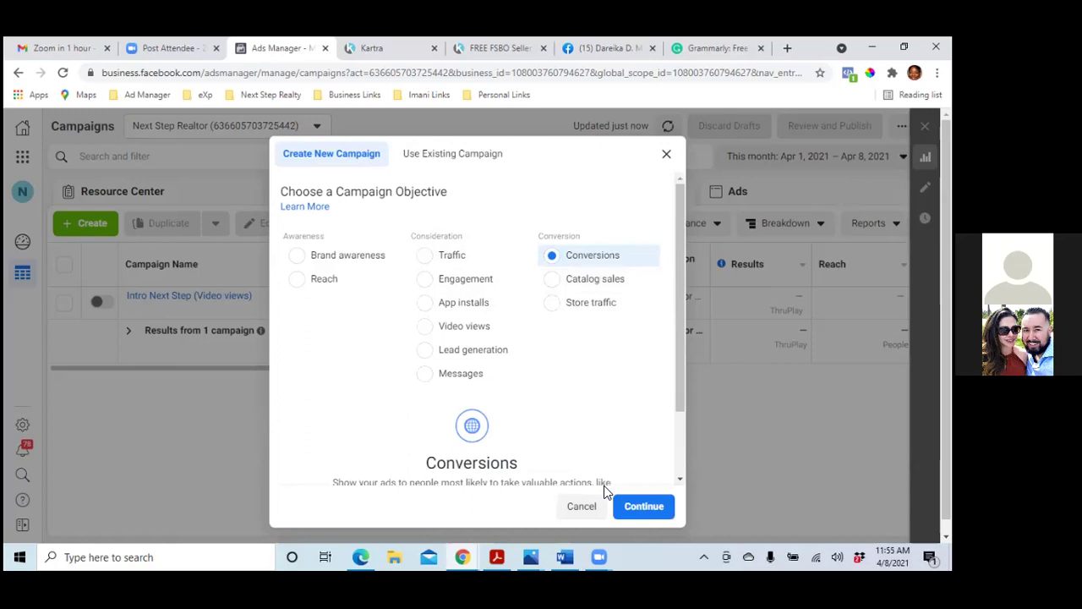
pyautogui.scroll(-1, 626, 435)
pyautogui.scroll(-1, 628, 440)
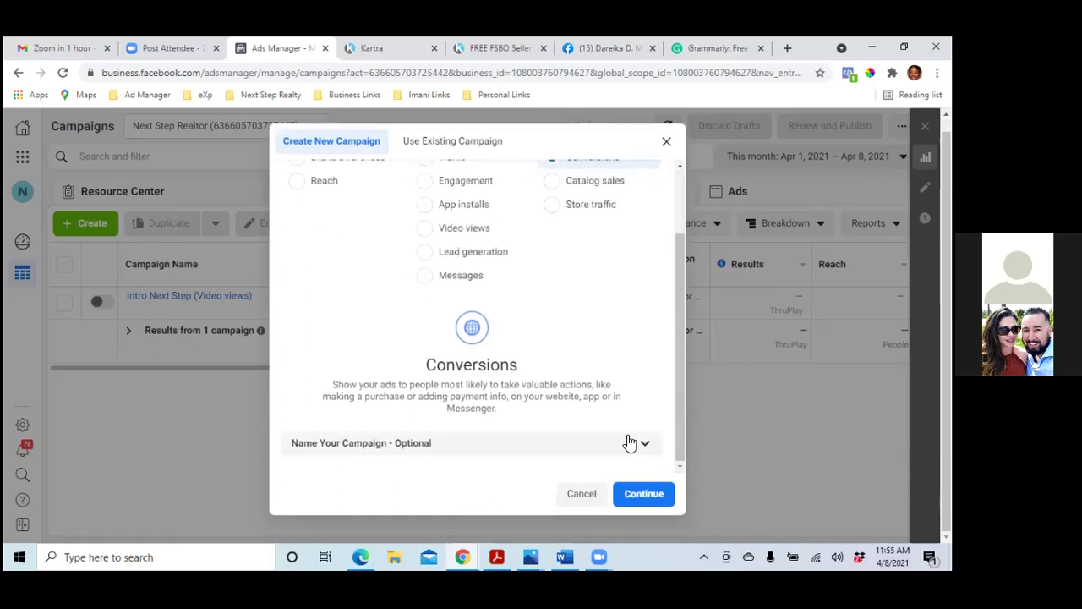
pyautogui.click(642, 448)
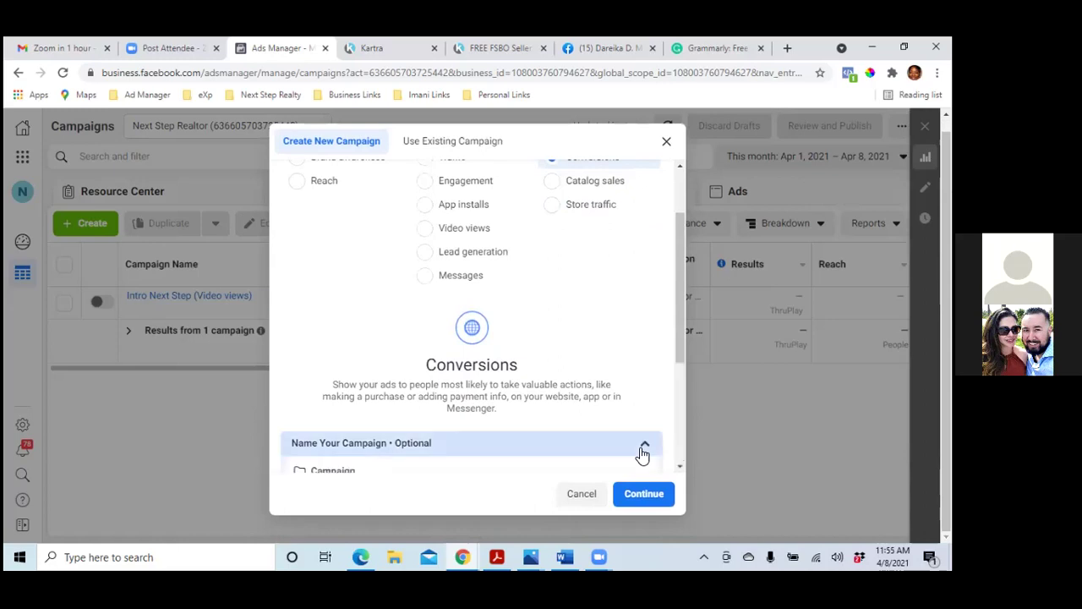
pyautogui.scroll(-2, 623, 440)
pyautogui.scroll(-1, 622, 432)
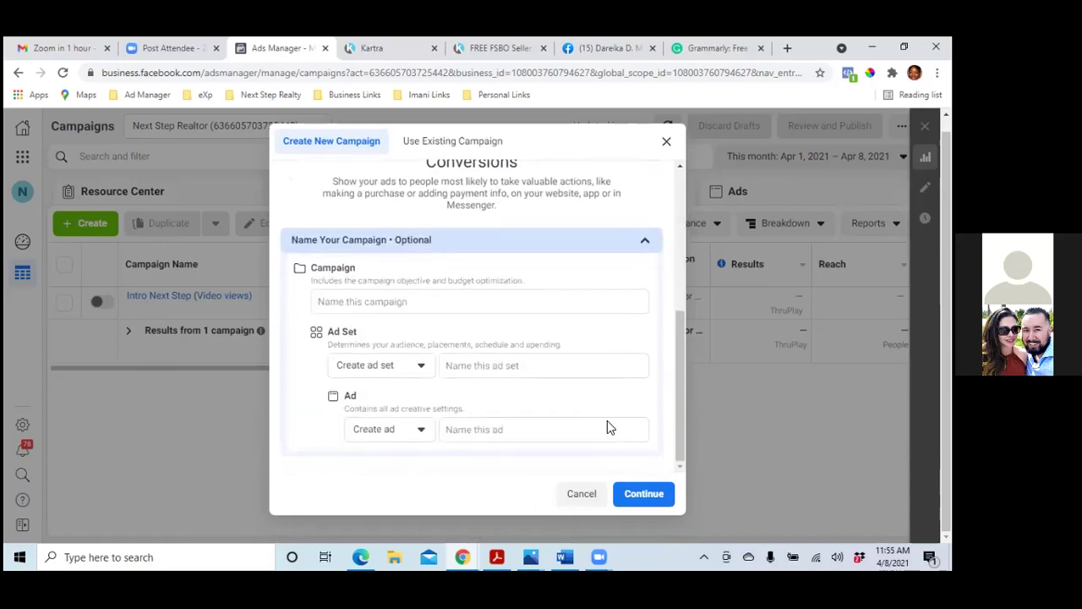
# Name the campaign "Sellers Market vs. Buyers Market (conversions)" and its ad set "Oklahoma City".
pyautogui.click(467, 302)
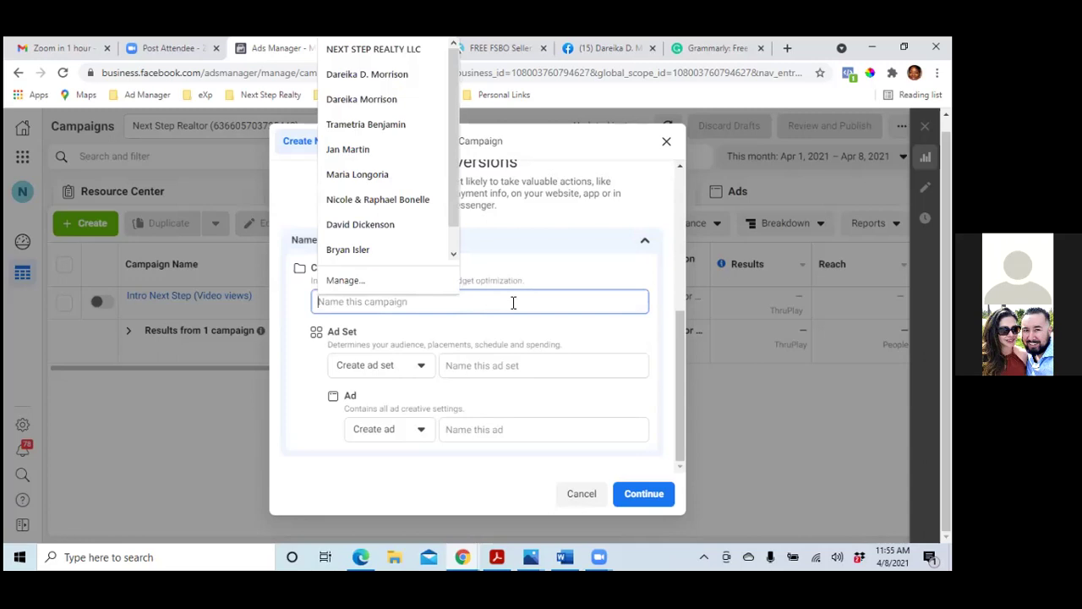
pyautogui.click(566, 283)
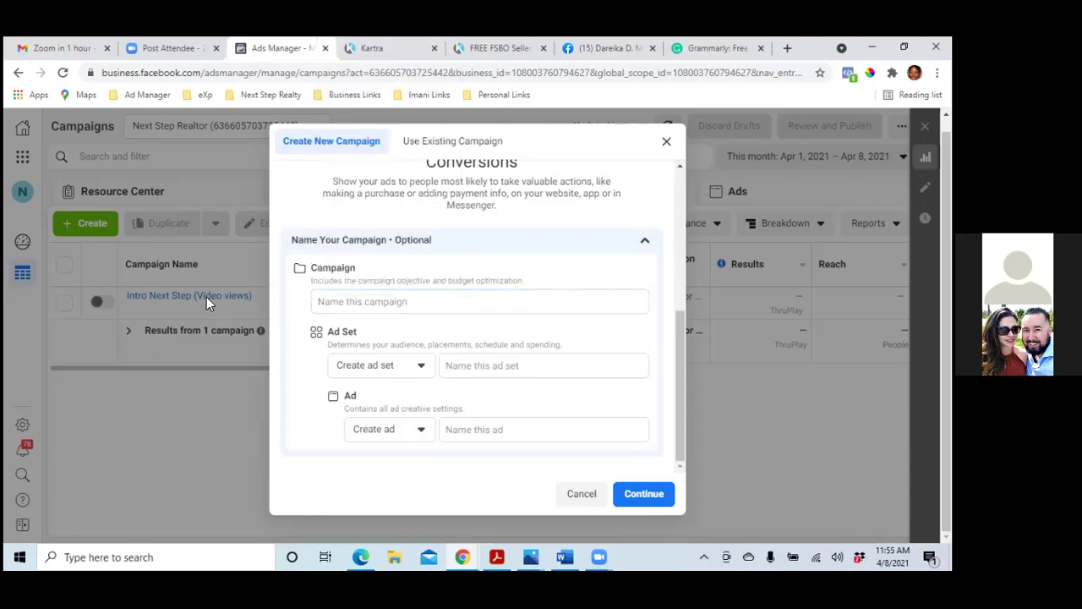
pyautogui.click(406, 302)
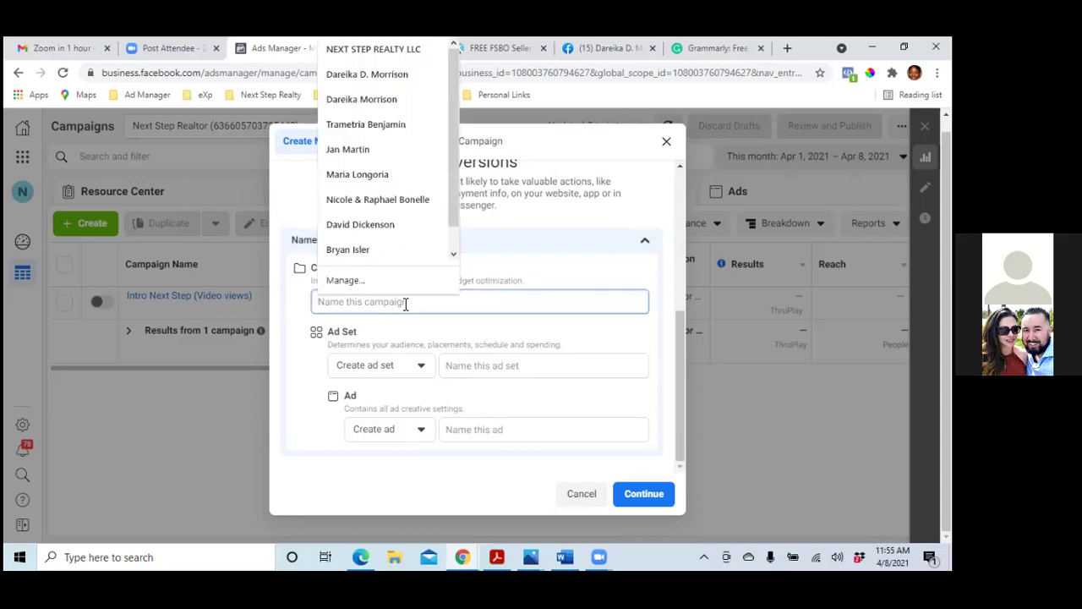
pyautogui.write('Seller')
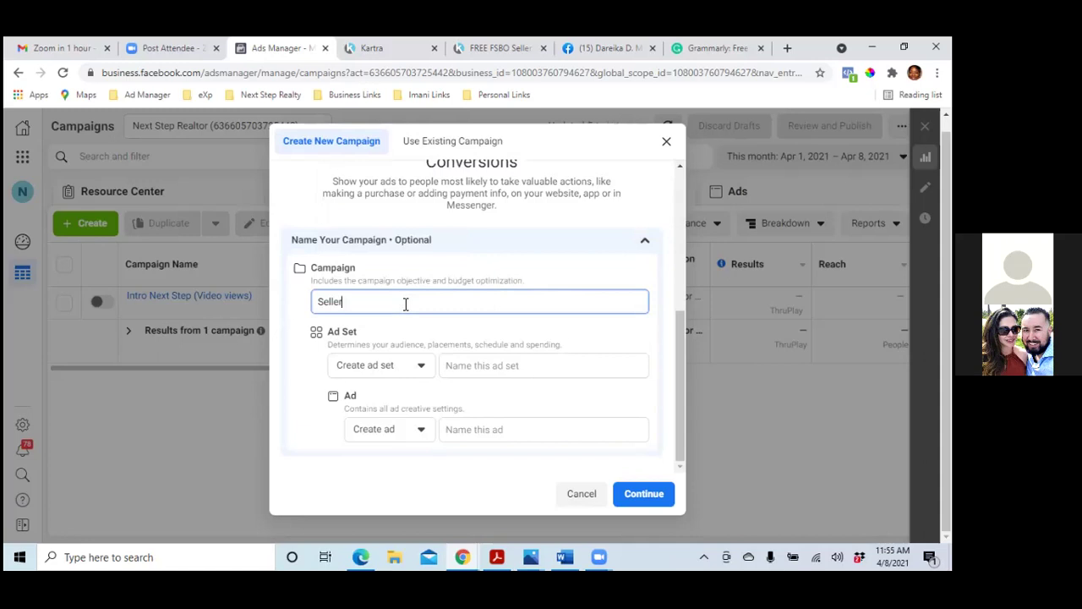
pyautogui.write('s Market vs. Buyers Market')
pyautogui.write('(conversions)')
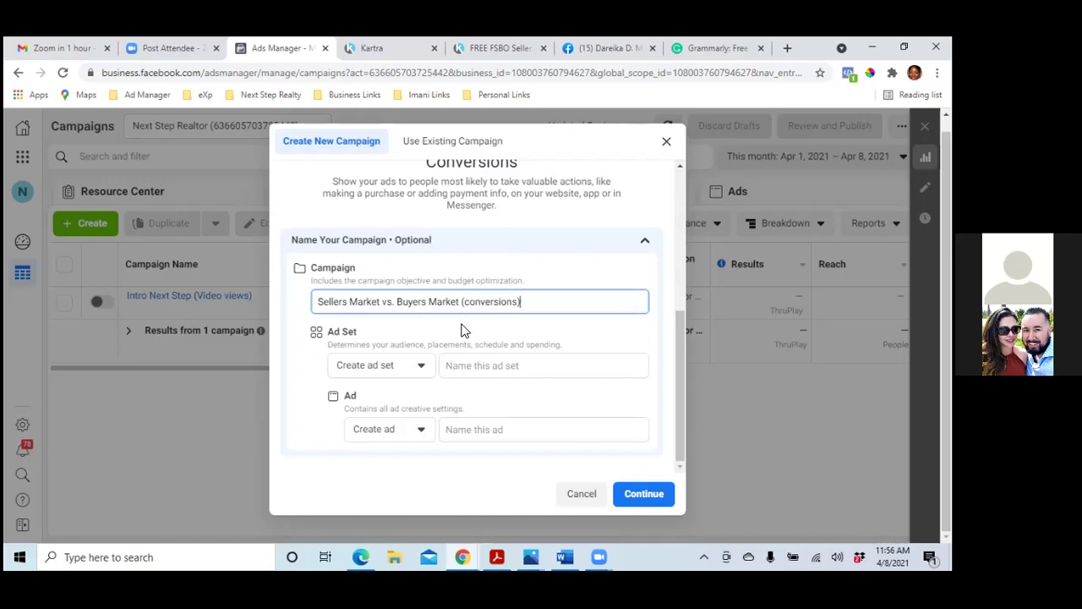
pyautogui.click(473, 367)
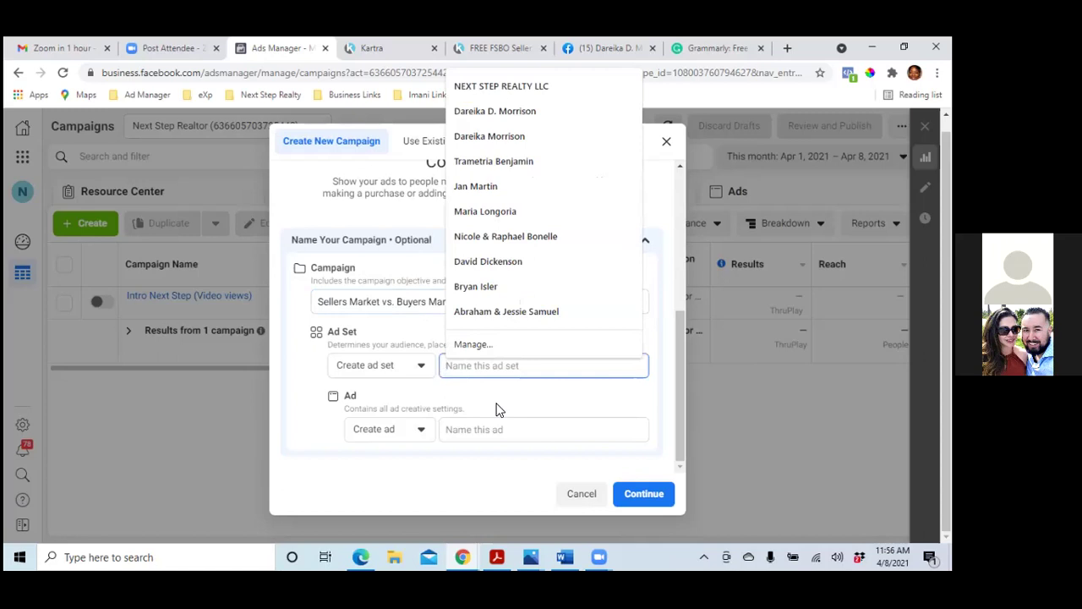
pyautogui.write('Oklahoma City')
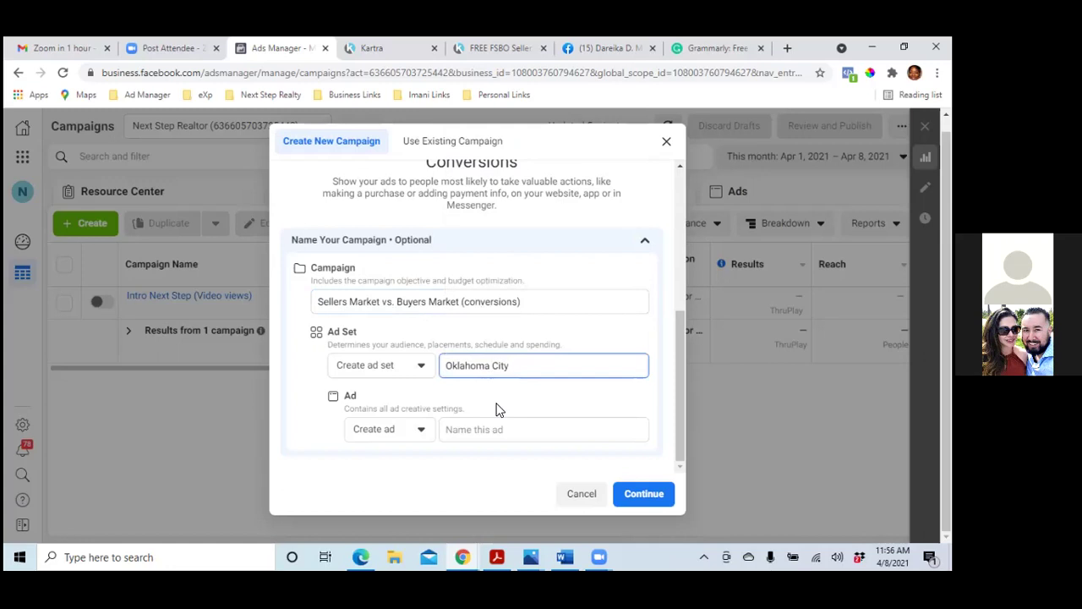
# Name the ad "Sellers Market vs. Buyers Market (video)" and continue to the draft campaign's settings.
pyautogui.click(498, 429)
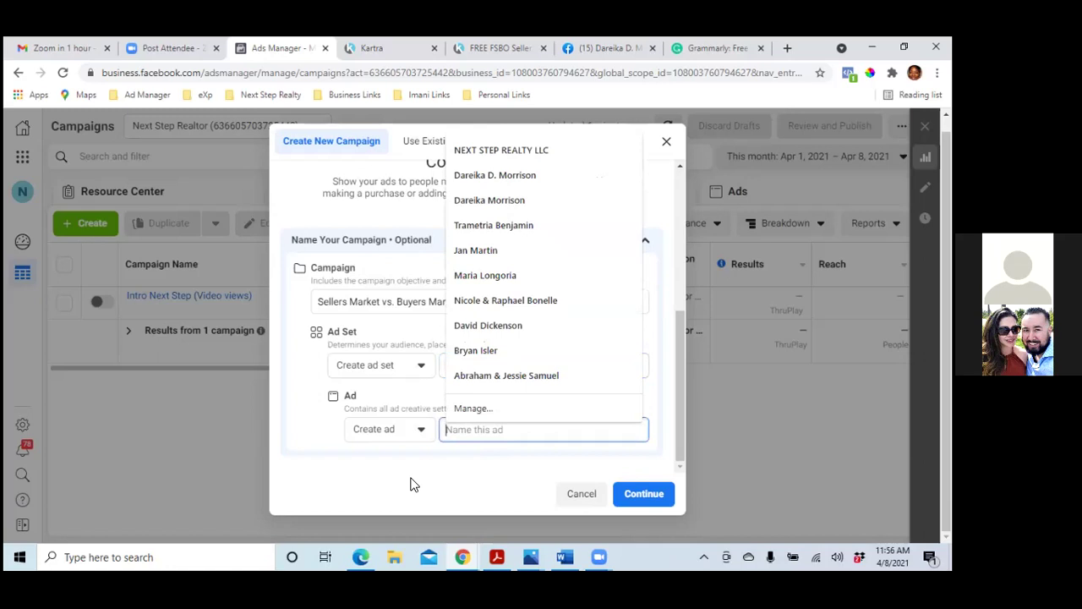
pyautogui.write('Sellers ')
pyautogui.write('m')
pyautogui.press('BackSpace')
pyautogui.write('Market vs. ')
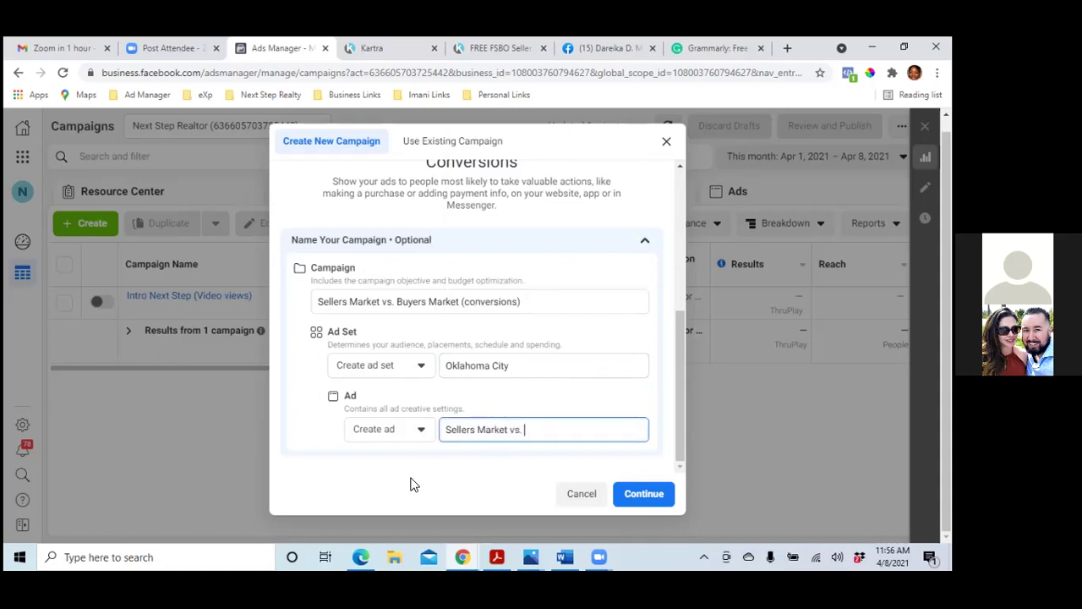
pyautogui.write('Buyers Market Video')
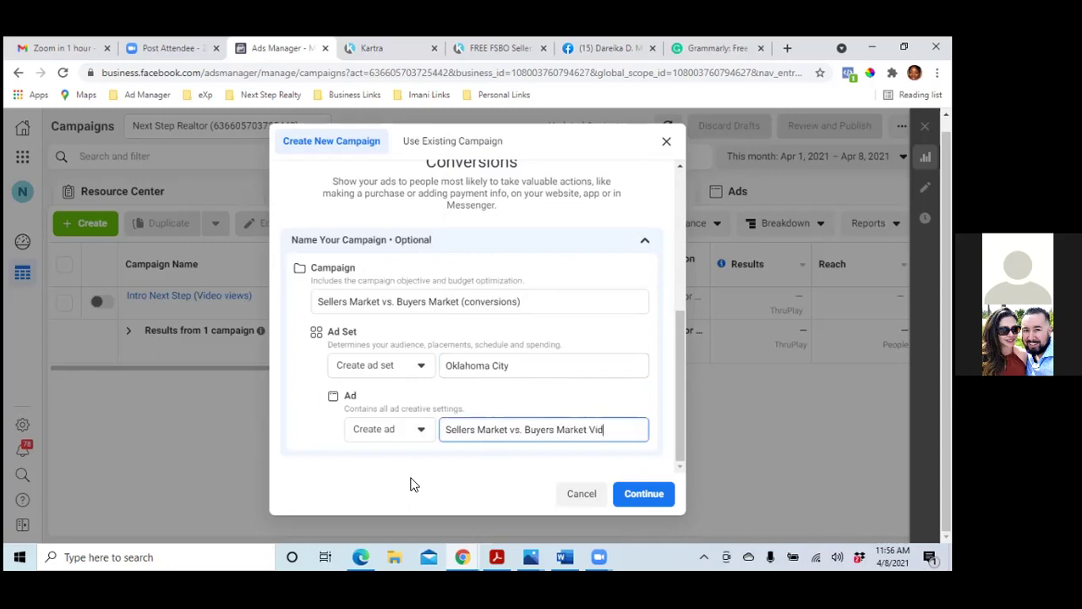
pyautogui.press('BackSpace')
pyautogui.press('BackSpace')
pyautogui.press('BackSpace')
pyautogui.press('BackSpace')
pyautogui.press('BackSpace')
pyautogui.write('(video)')
pyautogui.click(625, 499)
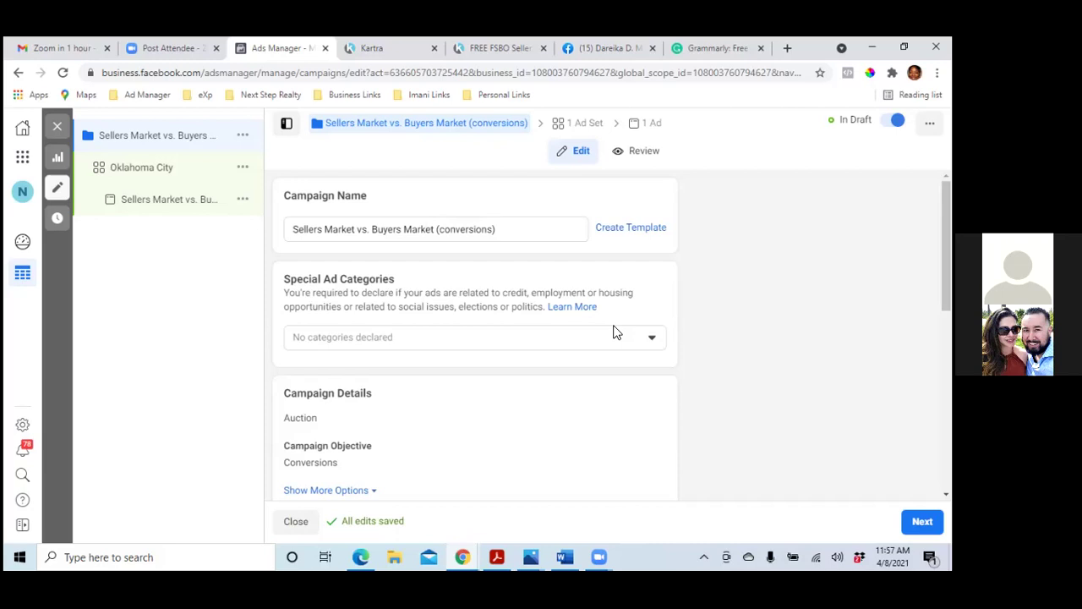
# Declare Housing as the campaign's special ad category and continue to the Oklahoma City ad set.
pyautogui.click(660, 338)
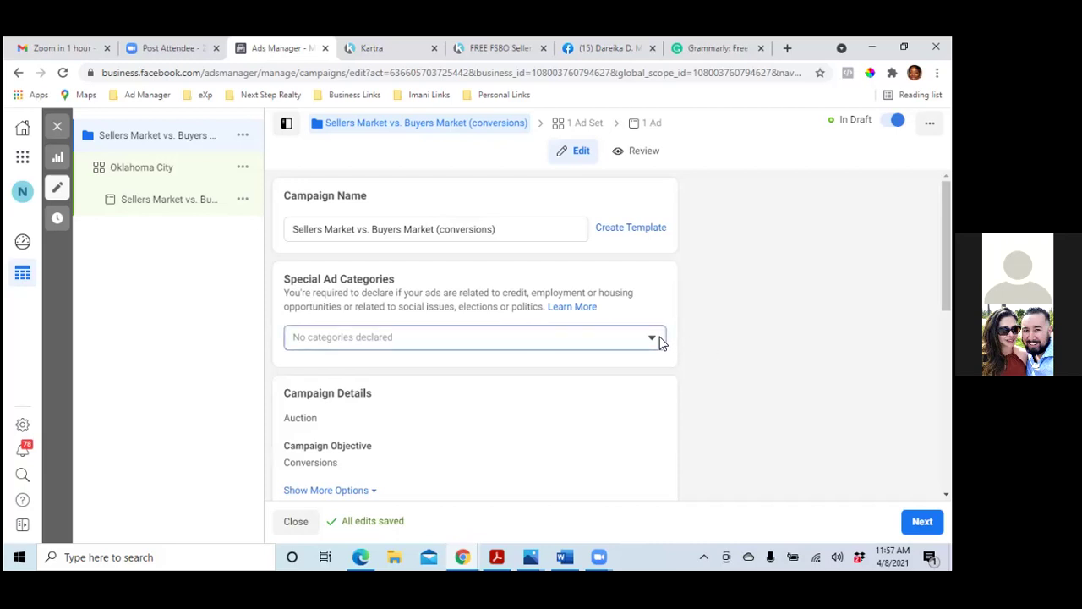
pyautogui.click(299, 255)
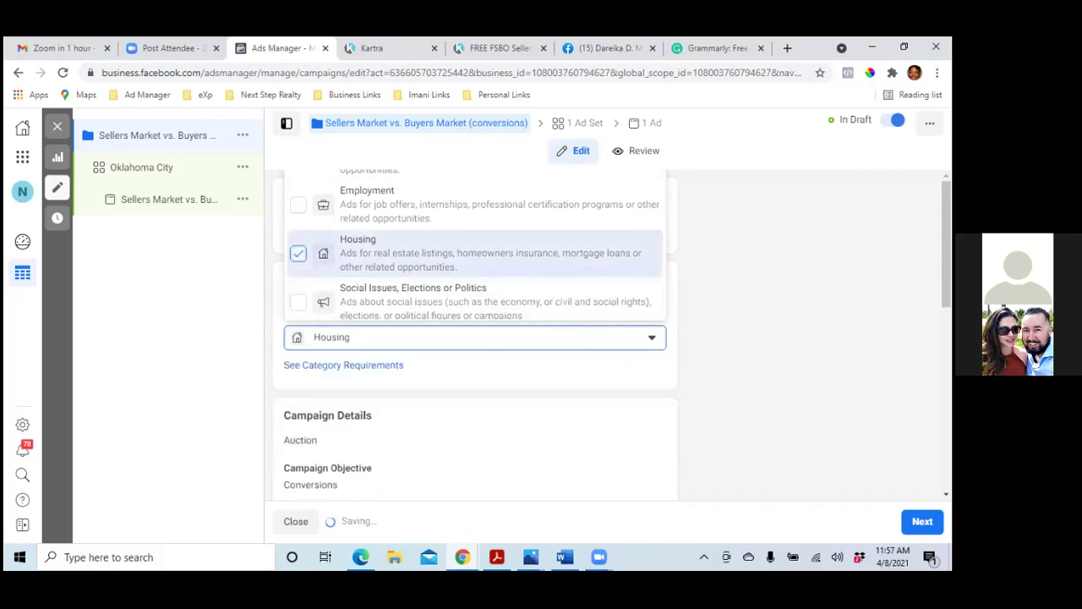
pyautogui.click(681, 328)
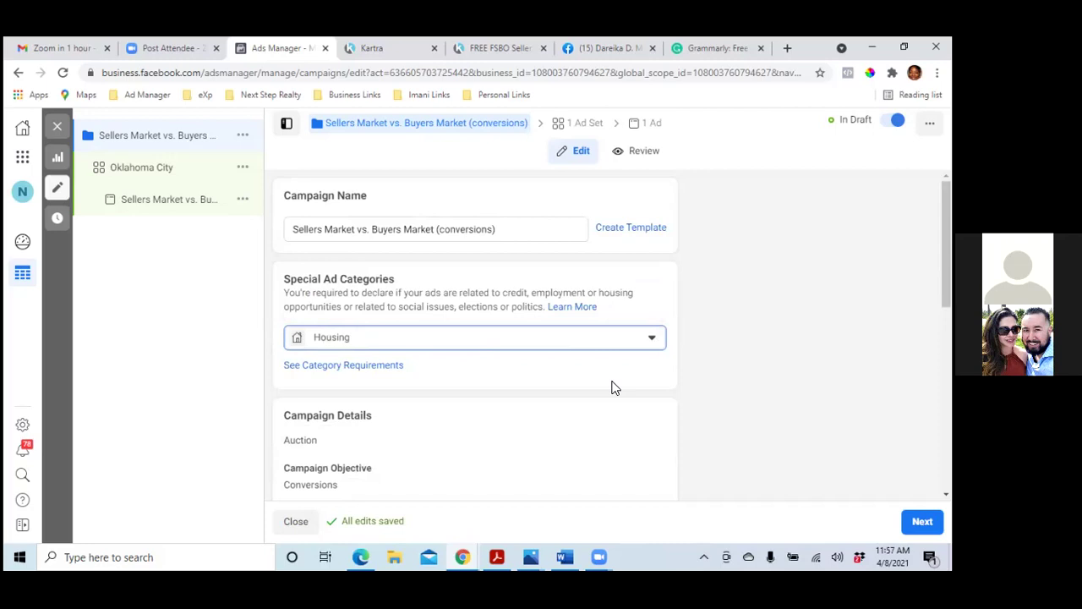
pyautogui.scroll(-2, 615, 387)
pyautogui.scroll(-1, 615, 387)
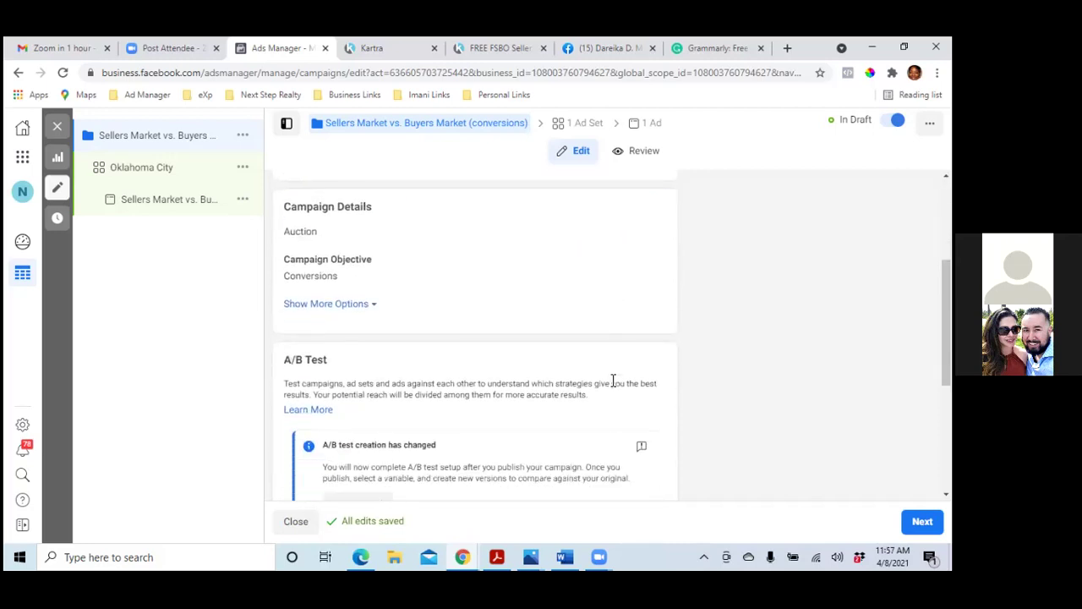
pyautogui.scroll(-2, 615, 388)
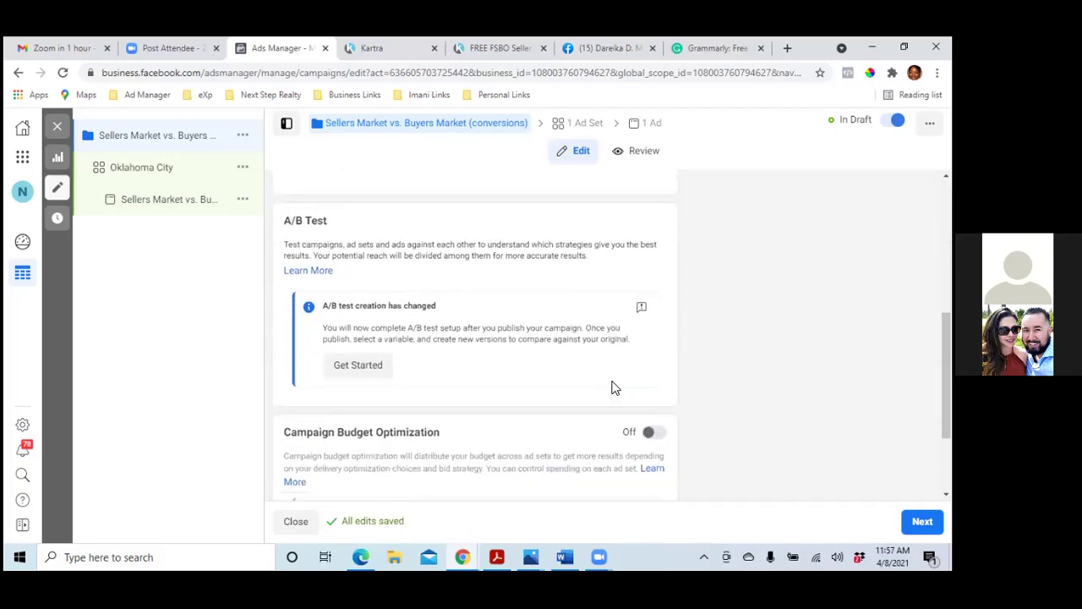
pyautogui.scroll(-2, 615, 387)
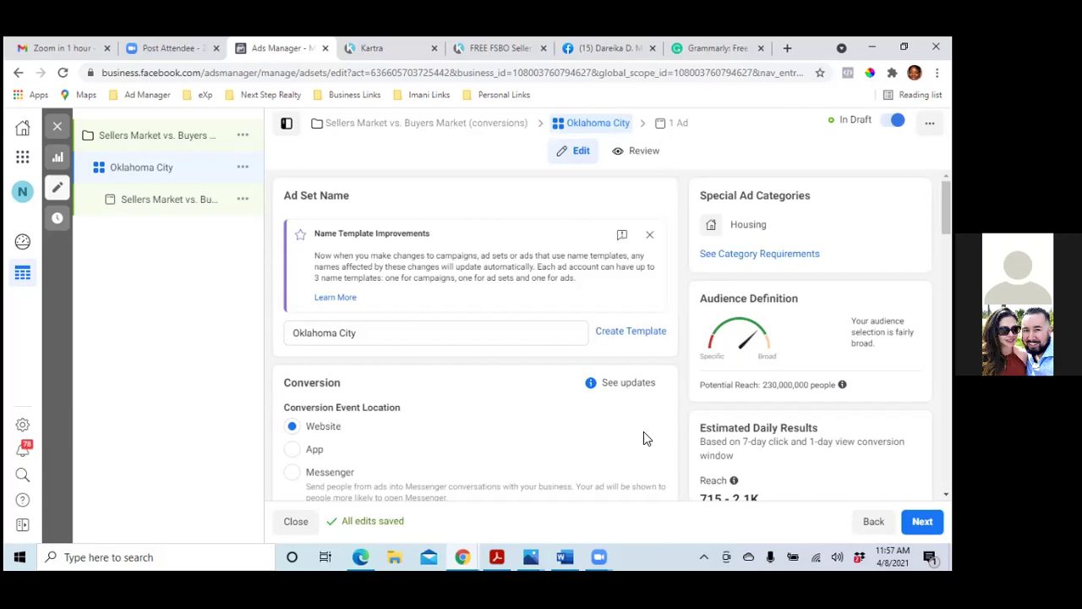
# Clear the FSBO Leads conversion event from the Oklahoma City ad set's conversion settings.
pyautogui.scroll(-6, 643, 438)
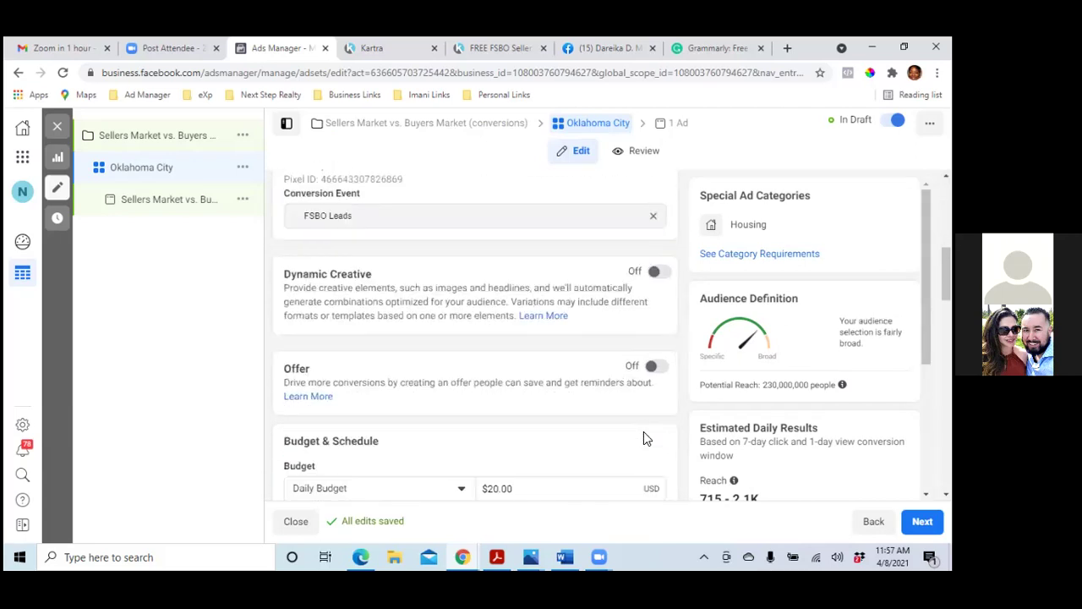
pyautogui.scroll(-2, 643, 438)
pyautogui.scroll(4, 644, 438)
pyautogui.scroll(2, 644, 438)
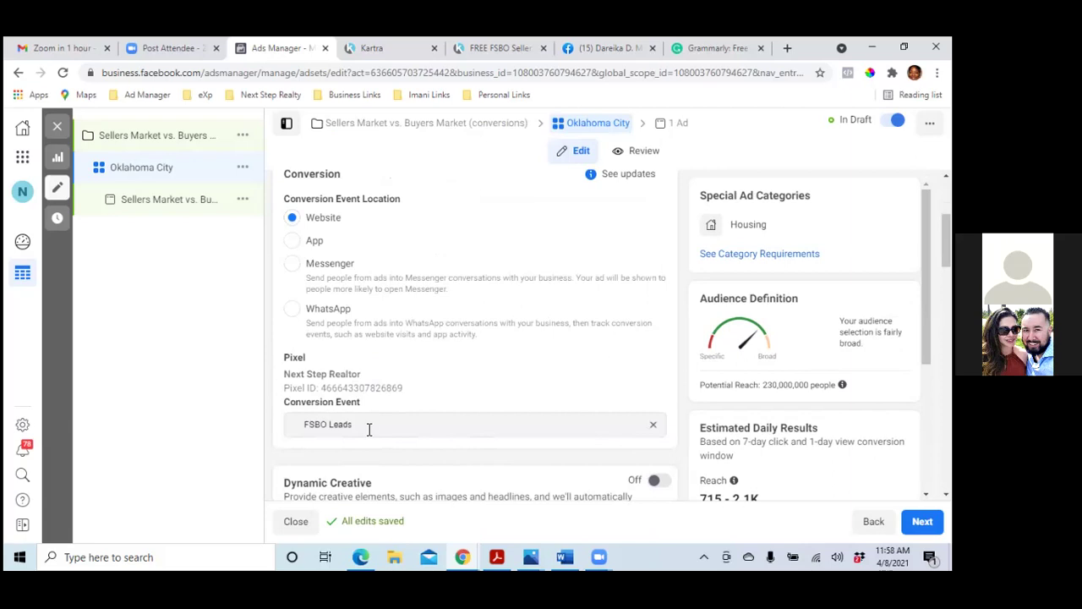
pyautogui.click(652, 428)
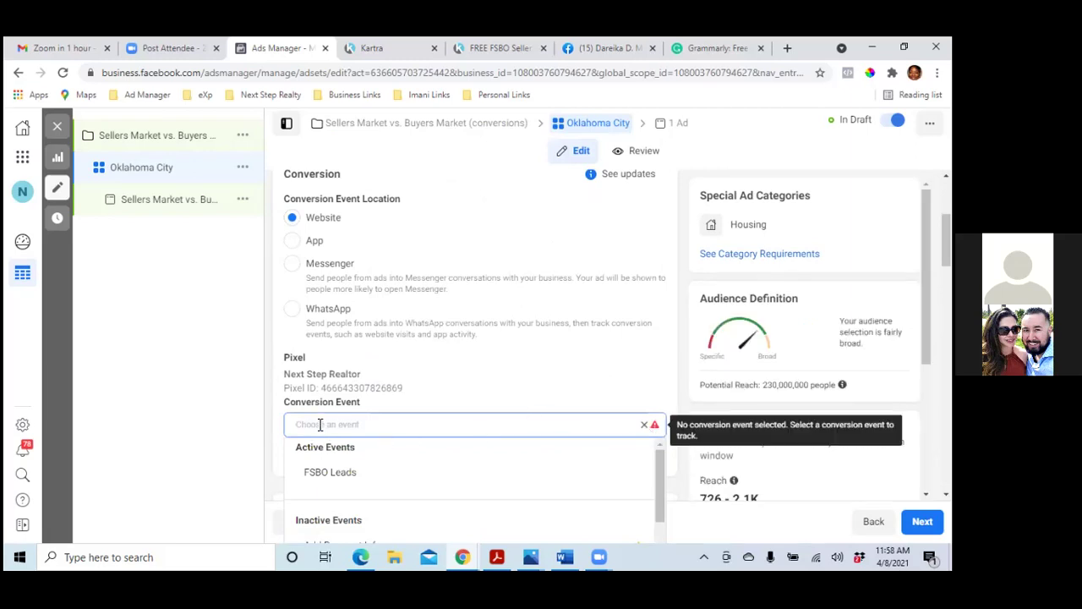
# Look through the active and inactive conversion events and choose FSBO Leads as the Oklahoma City ad set's conversion event.
pyautogui.scroll(-1, 319, 431)
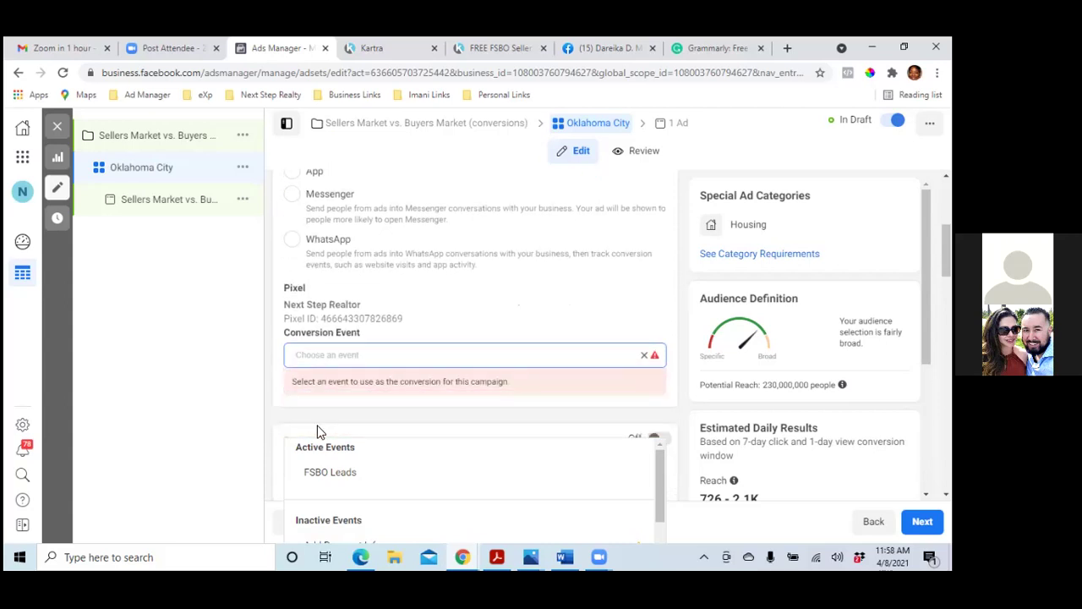
pyautogui.scroll(-1, 319, 432)
pyautogui.scroll(2, 317, 427)
pyautogui.click(315, 425)
pyautogui.scroll(-1, 318, 397)
pyautogui.scroll(-1, 322, 370)
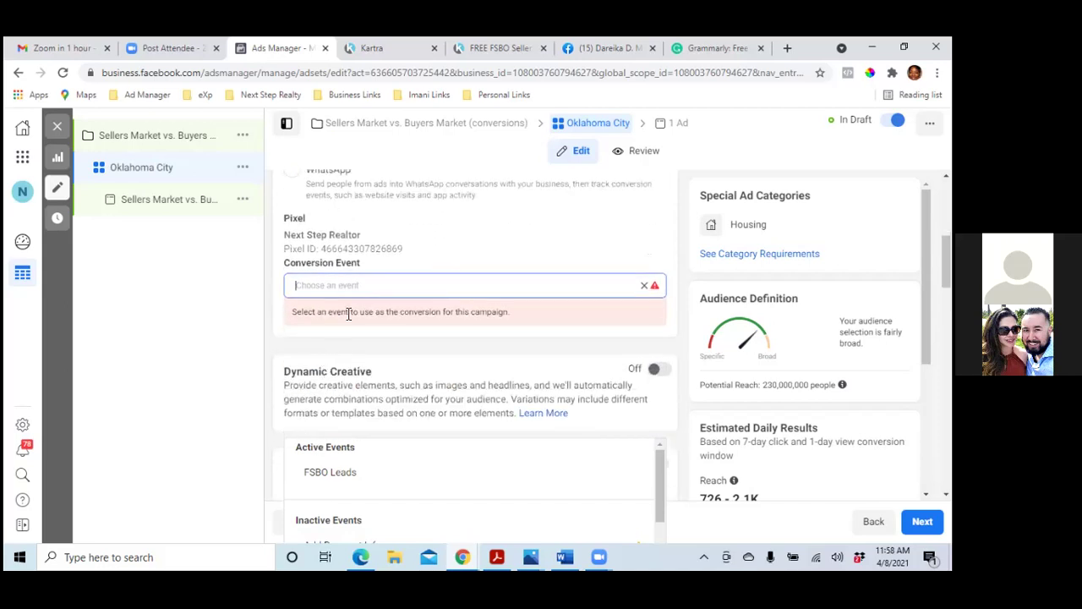
pyautogui.scroll(-2, 336, 457)
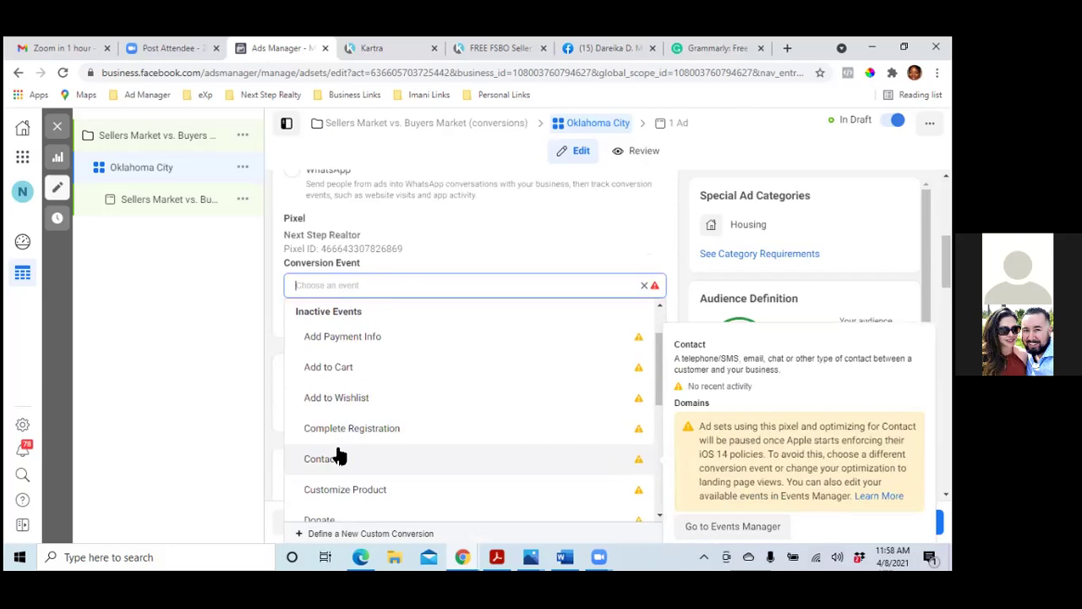
pyautogui.scroll(-1, 338, 456)
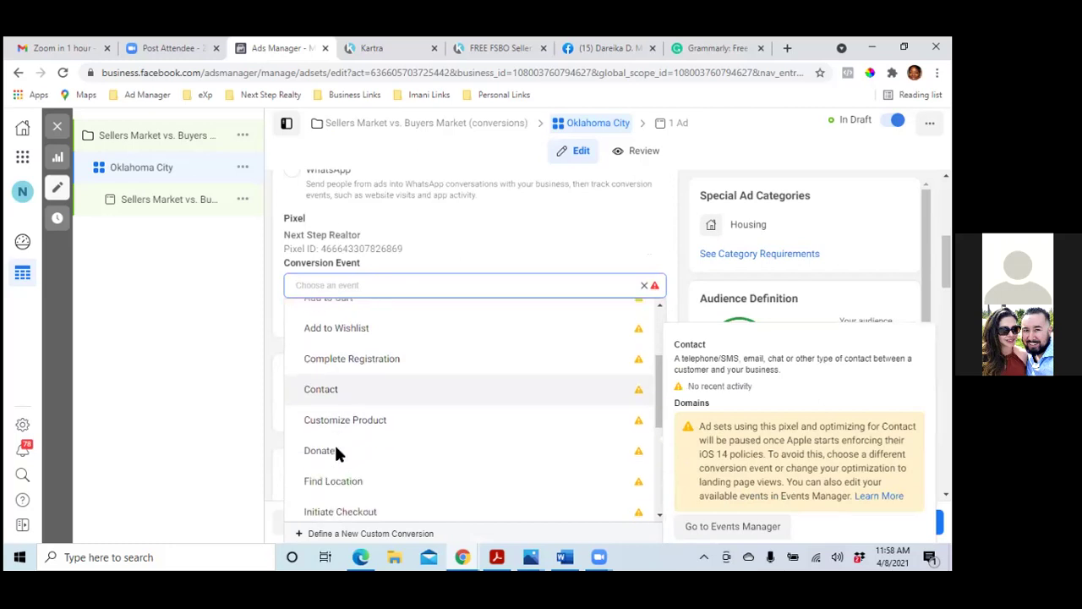
pyautogui.scroll(-1, 338, 457)
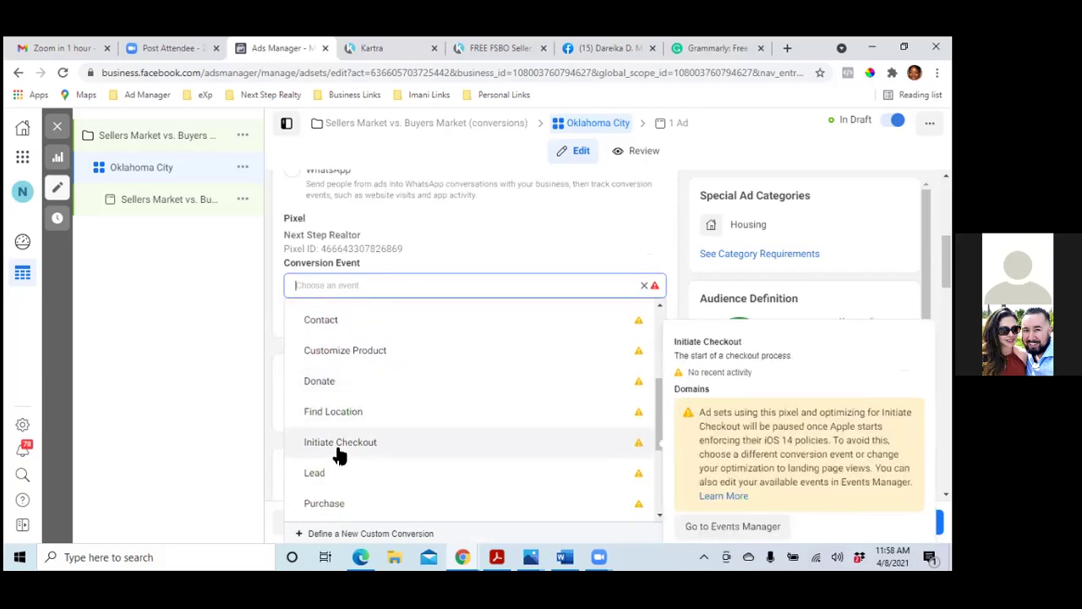
pyautogui.scroll(-1, 338, 457)
pyautogui.scroll(5, 338, 457)
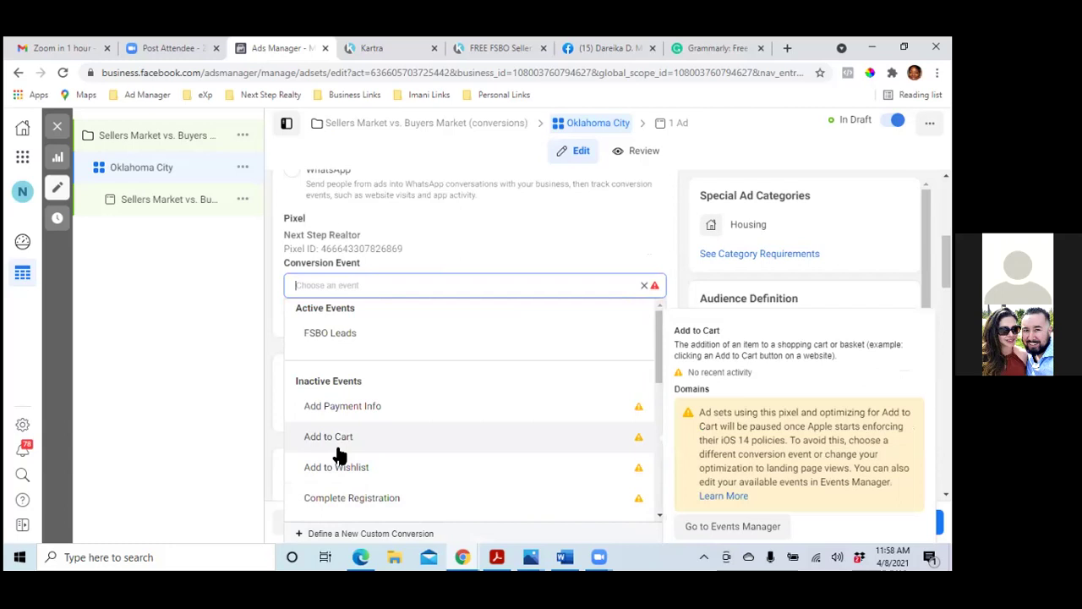
pyautogui.scroll(-1, 339, 456)
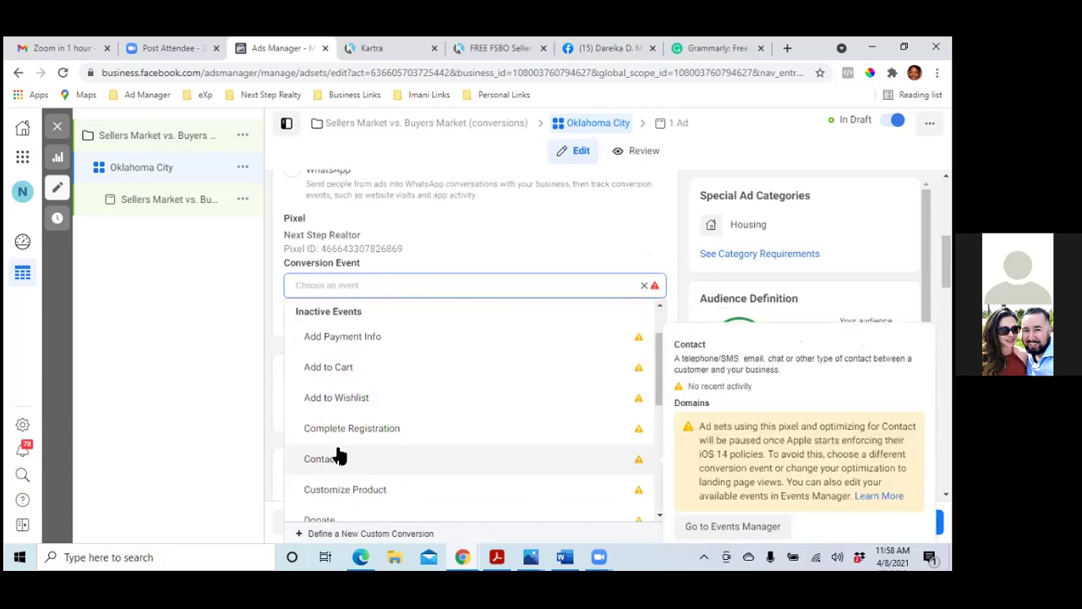
pyautogui.scroll(1, 339, 457)
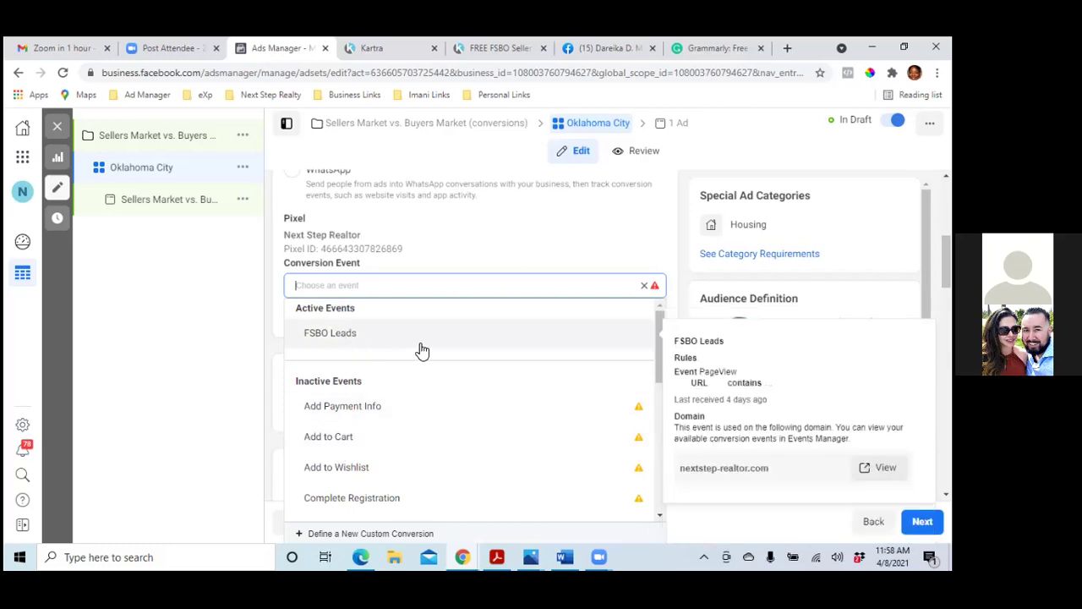
pyautogui.click(352, 345)
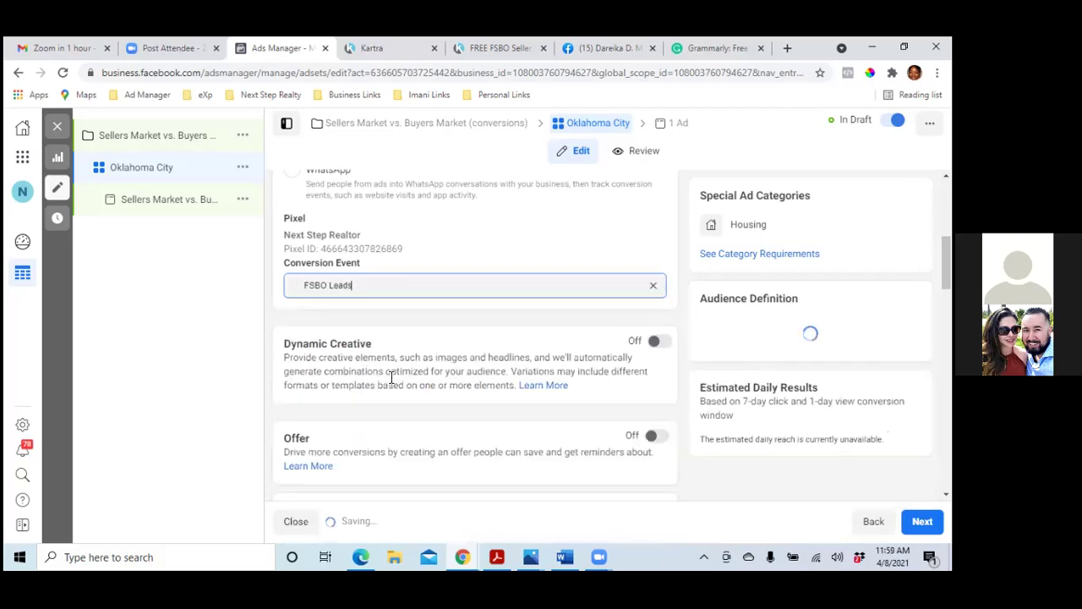
# Review the ad set's budget settings, including the daily and lifetime budget options and the budget amount.
pyautogui.scroll(-2, 393, 378)
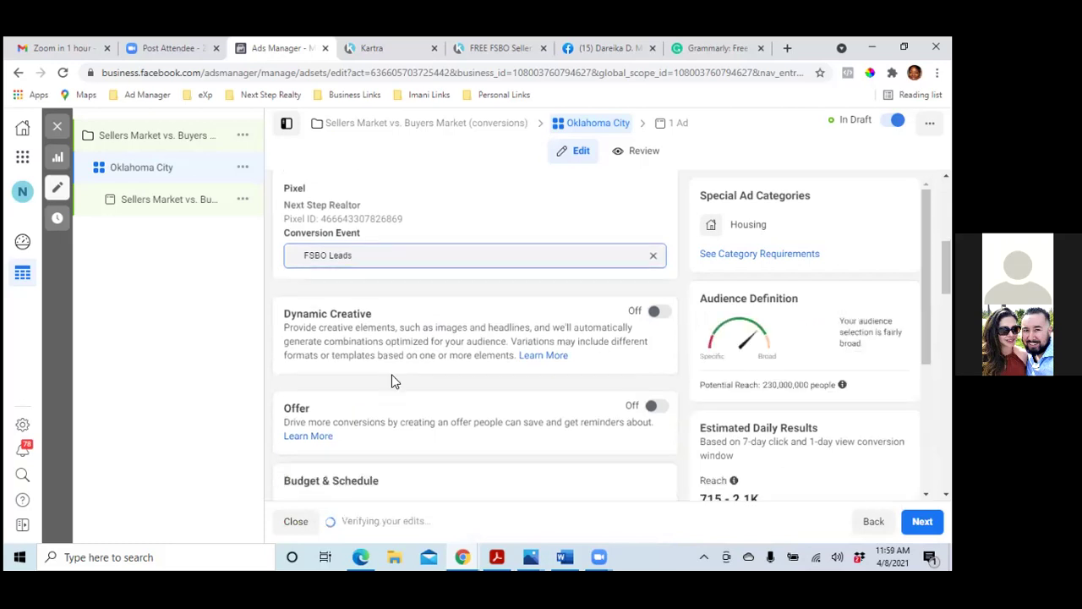
pyautogui.scroll(-2, 393, 380)
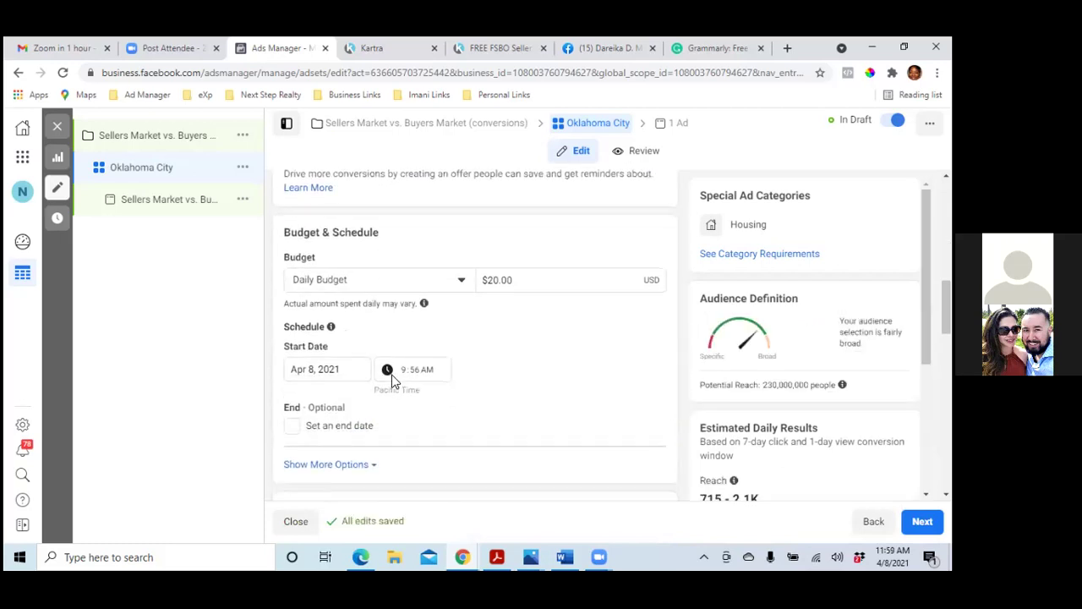
pyautogui.scroll(-2, 392, 381)
pyautogui.scroll(1, 392, 381)
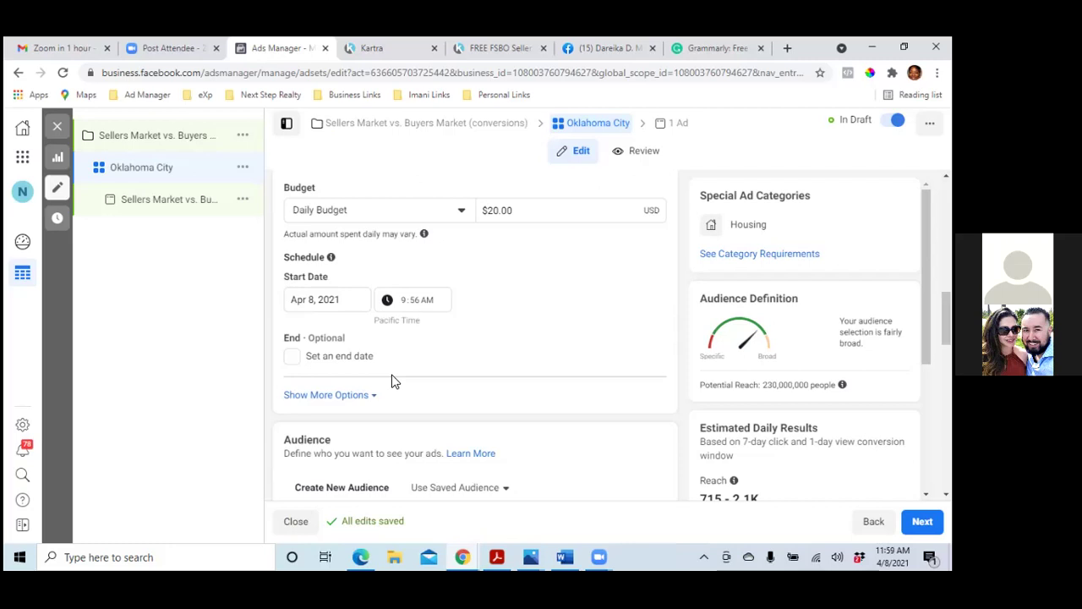
pyautogui.click(464, 213)
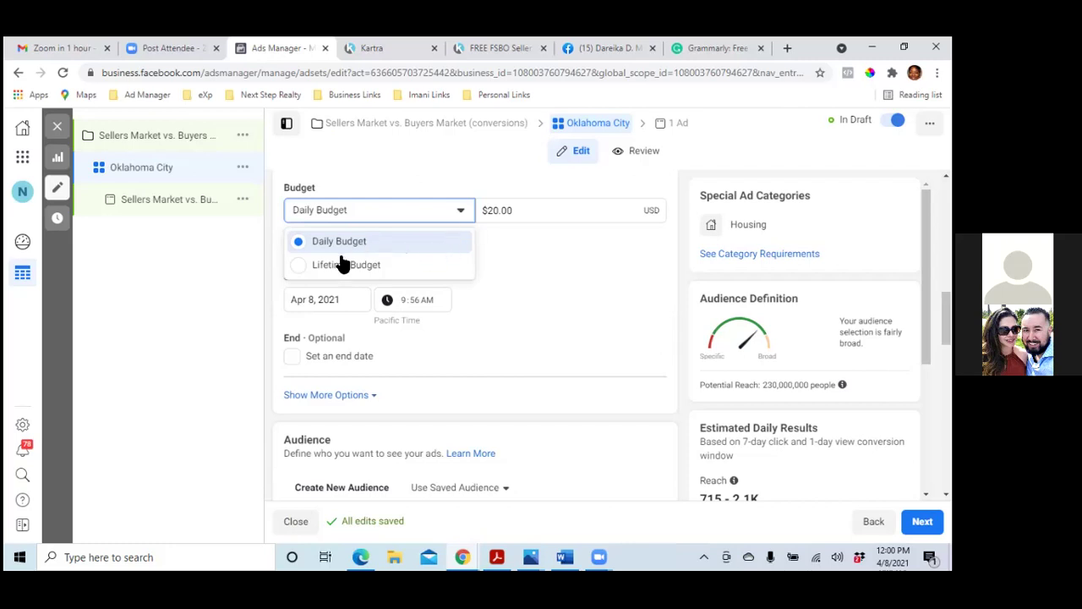
pyautogui.click(460, 217)
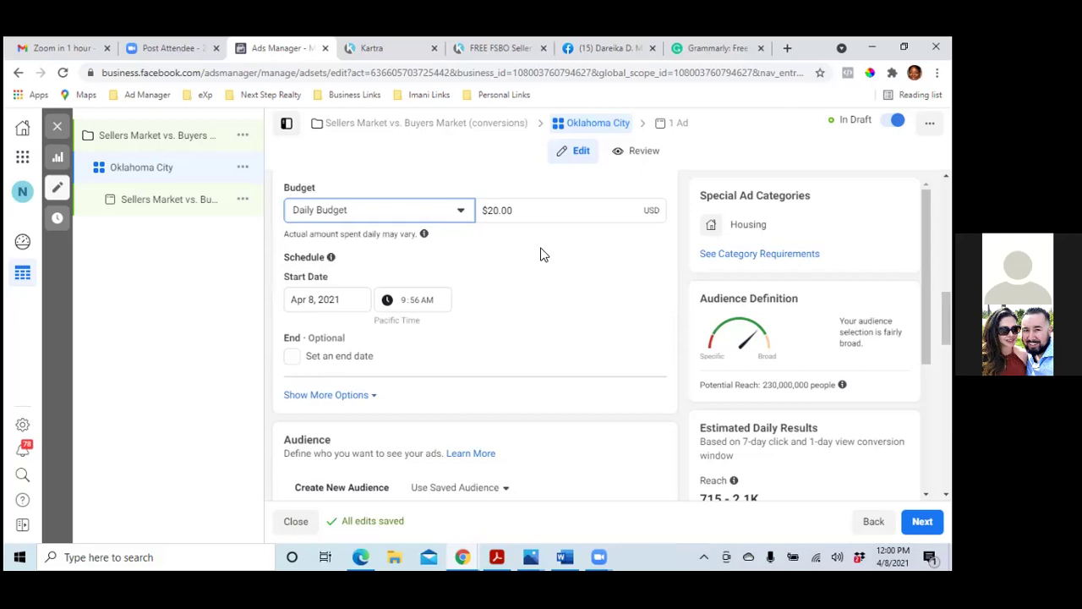
pyautogui.click(514, 210)
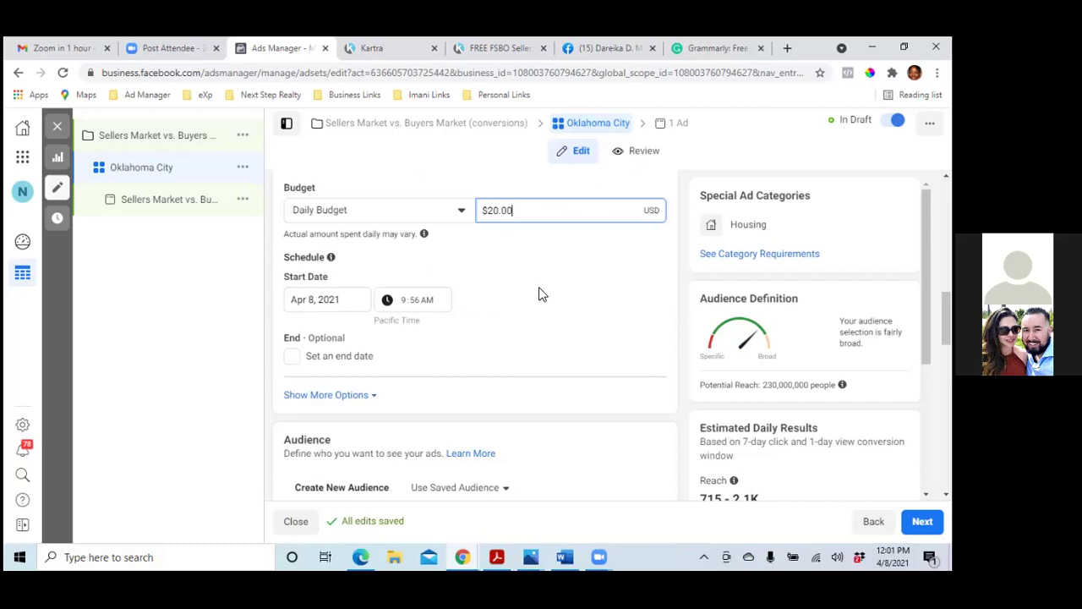
# Schedule the Oklahoma City ad set to start on Apr 9, 2021 at 4:00 AM Pacific Time.
pyautogui.scroll(-1, 541, 295)
pyautogui.scroll(1, 542, 294)
pyautogui.click(339, 299)
pyautogui.click(412, 385)
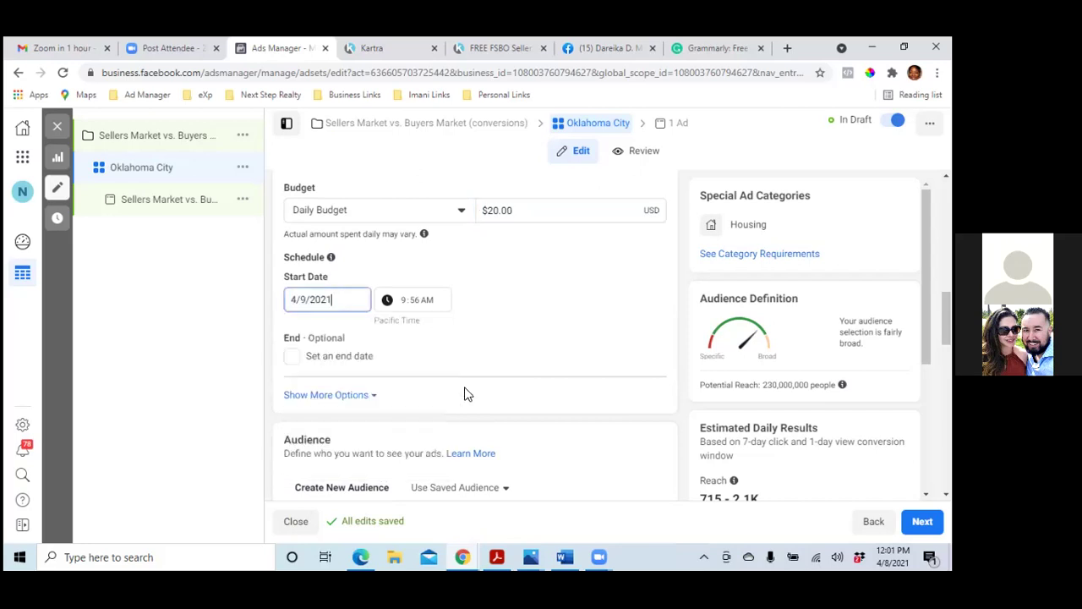
pyautogui.click(425, 302)
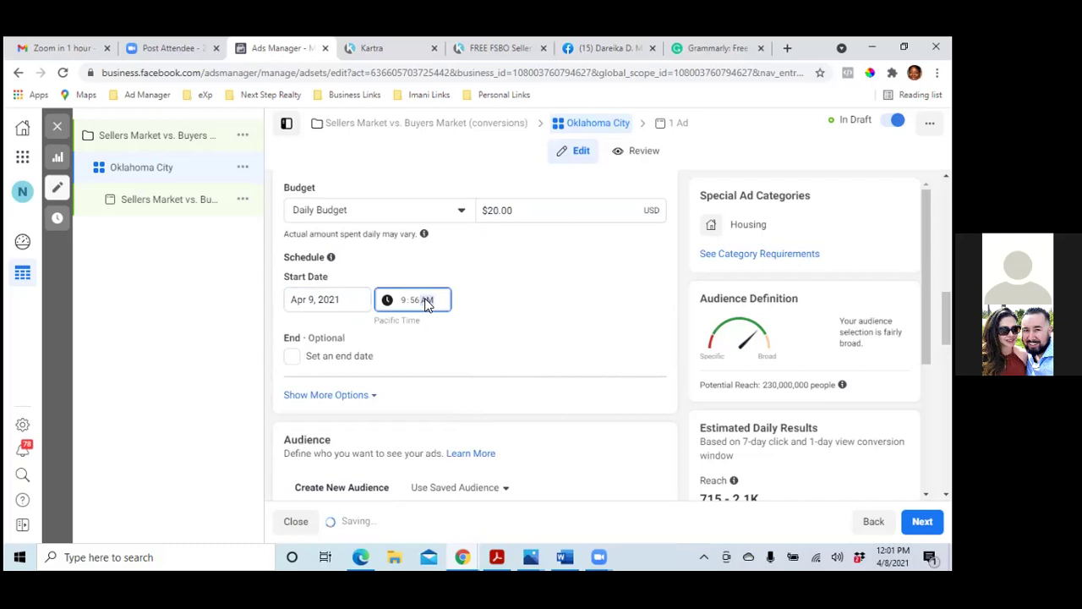
pyautogui.click(403, 301)
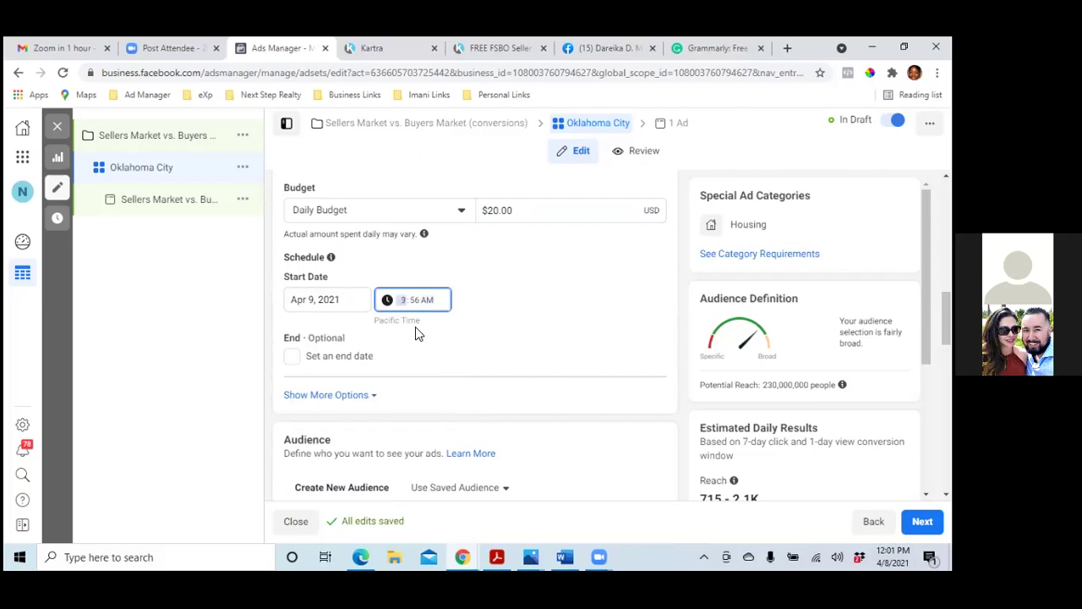
pyautogui.write('300')
pyautogui.write('4')
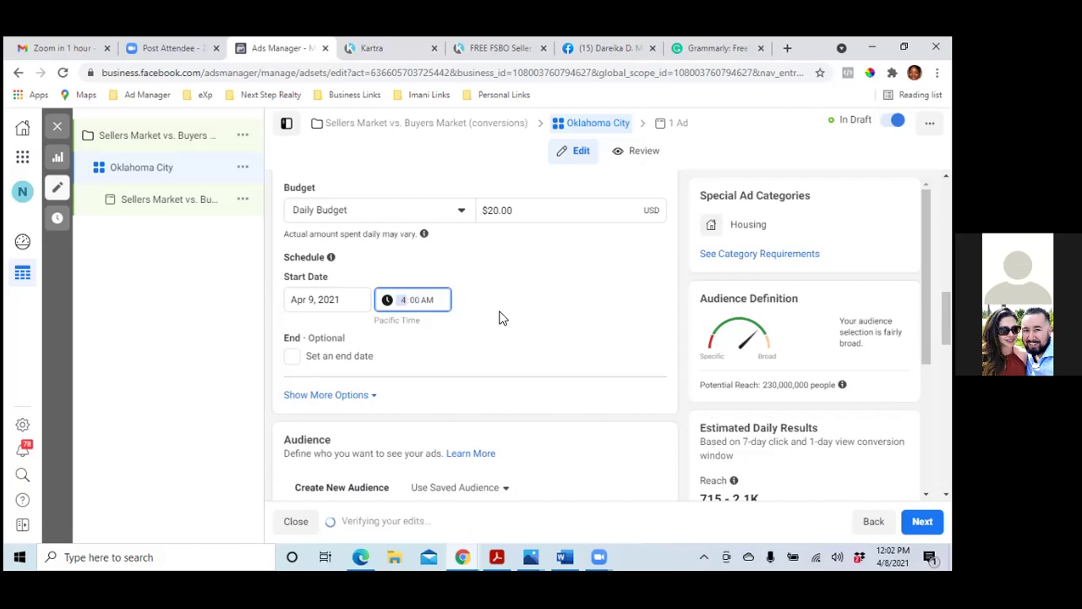
# Examine the existing custom audiences that can be included in the ad set's audience.
pyautogui.scroll(-1, 499, 318)
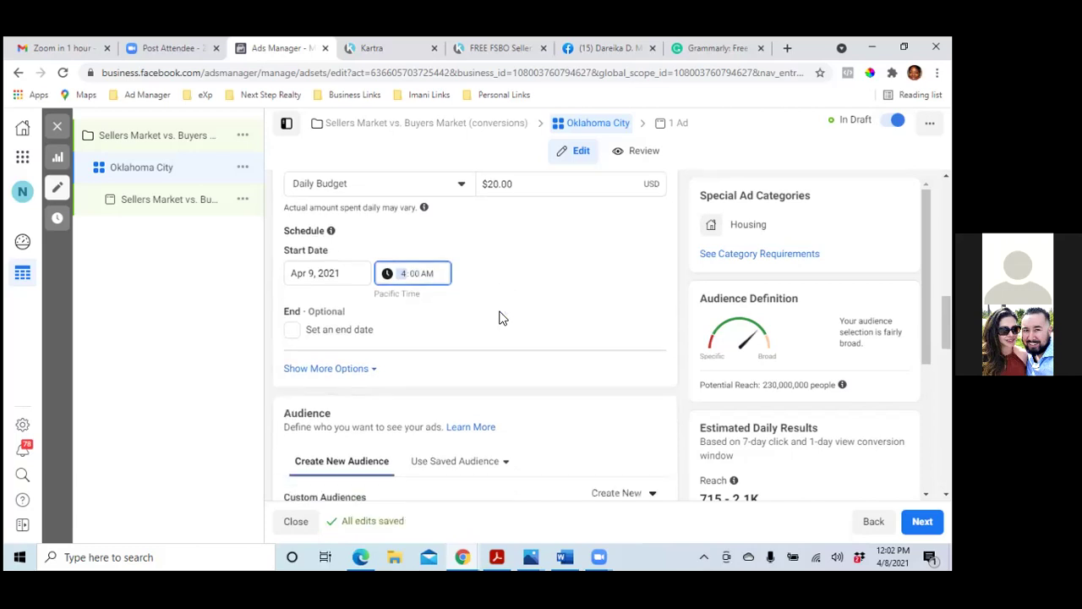
pyautogui.scroll(-3, 499, 317)
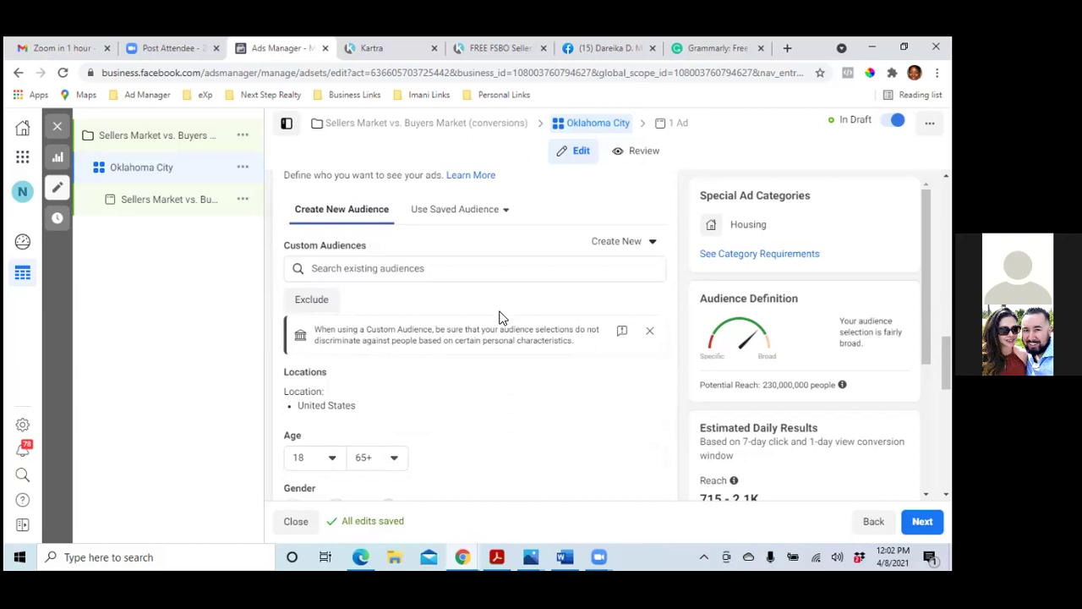
pyautogui.click(553, 269)
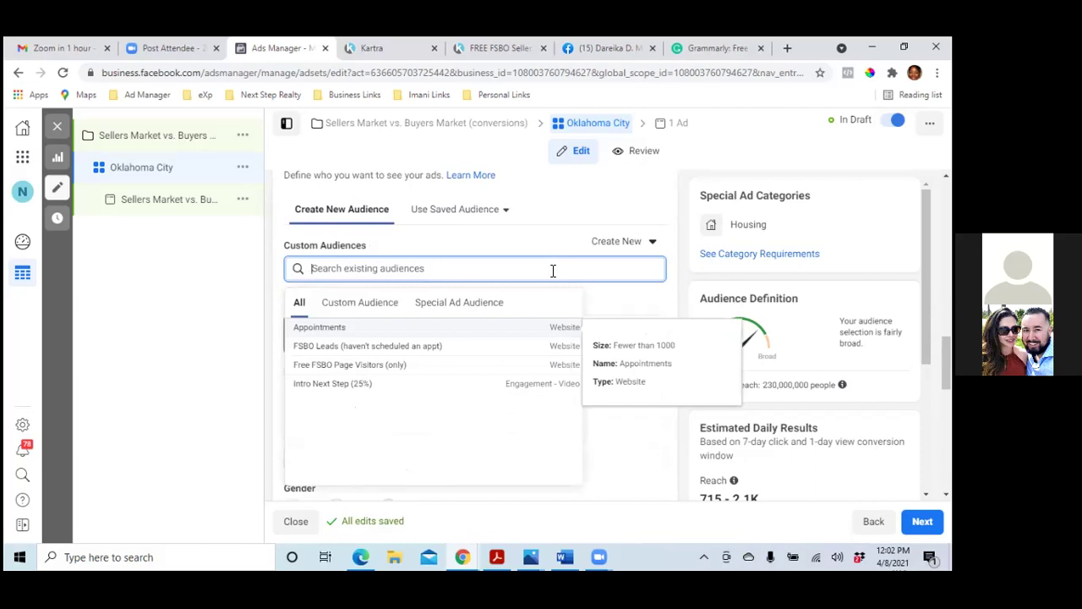
pyautogui.click(338, 304)
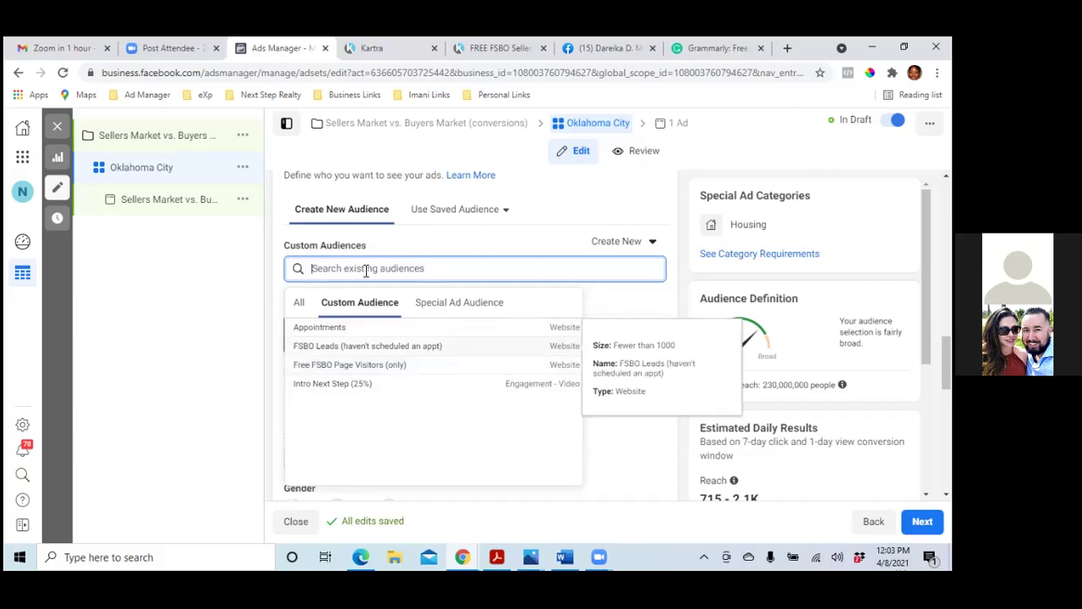
pyautogui.click(158, 284)
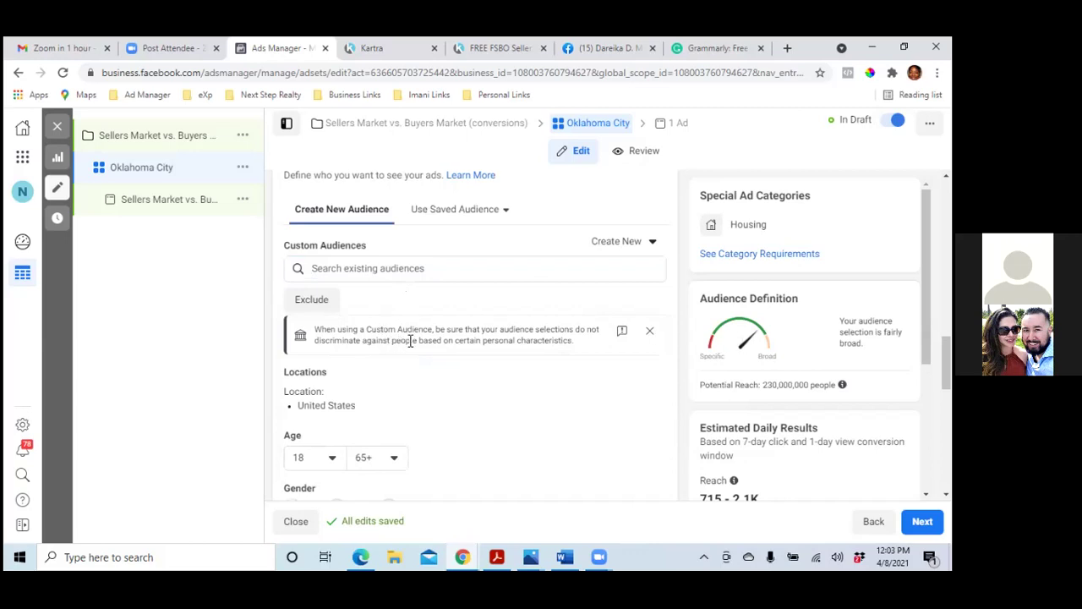
# Show the audience exclusion setting and examine which custom audiences can be excluded from the ad set.
pyautogui.click(311, 299)
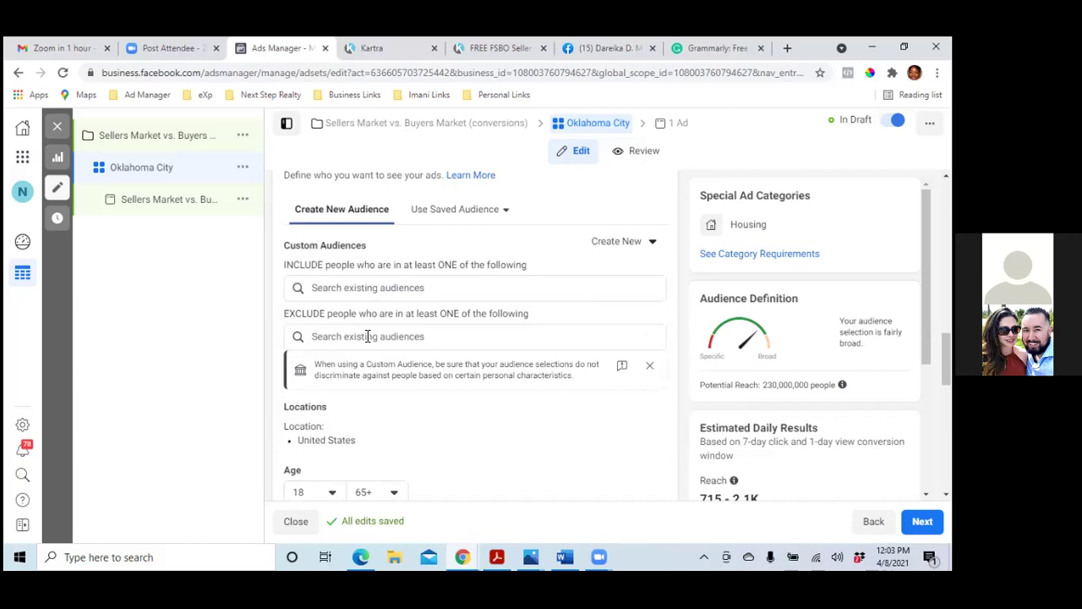
pyautogui.click(366, 336)
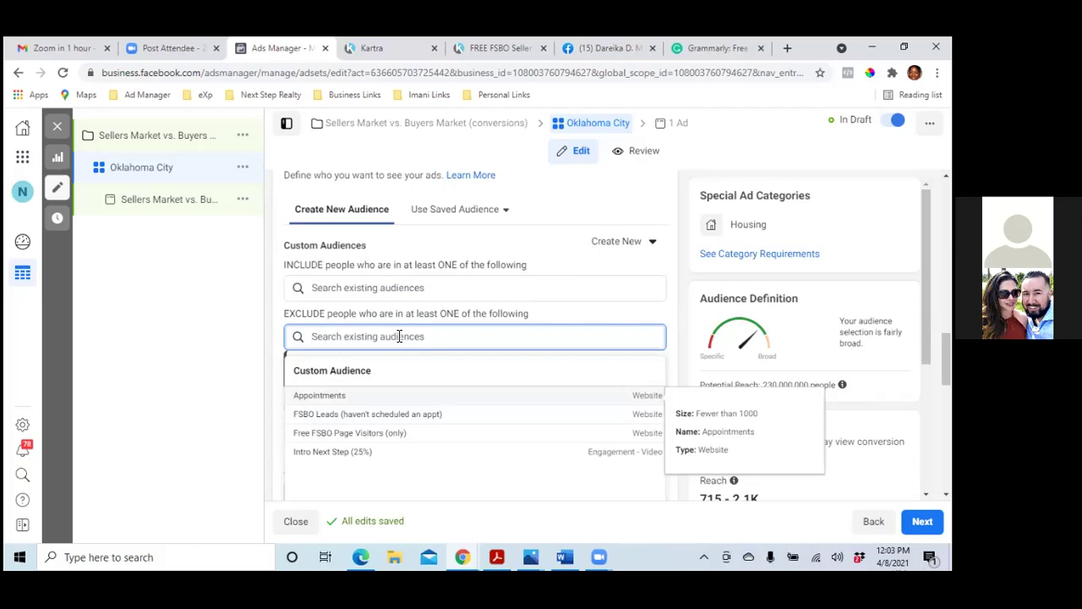
pyautogui.click(188, 347)
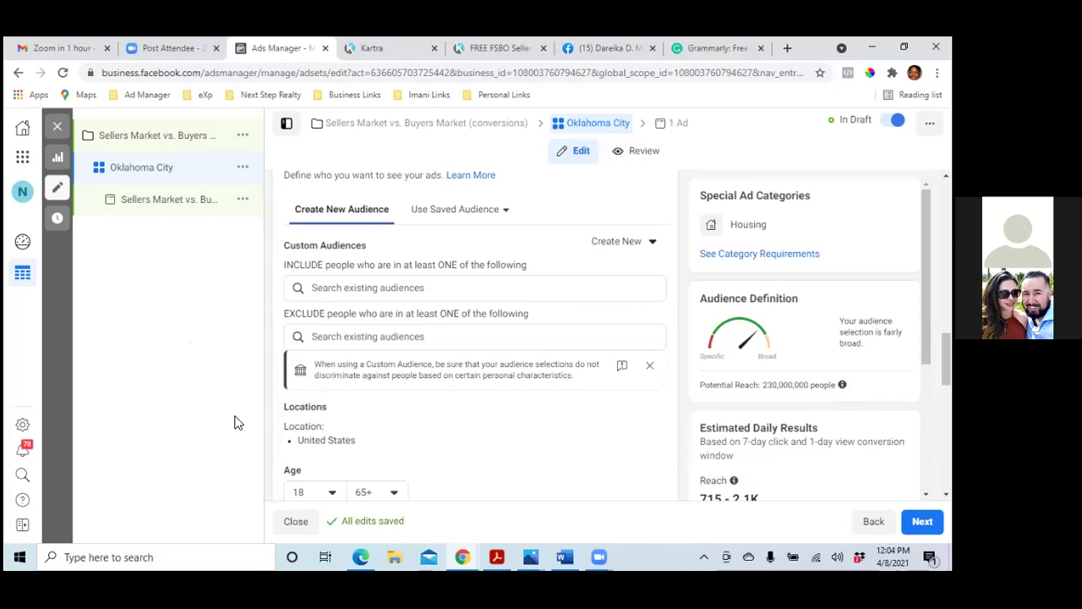
# Remove United States from the Oklahoma City ad set's target locations.
pyautogui.scroll(-2, 361, 427)
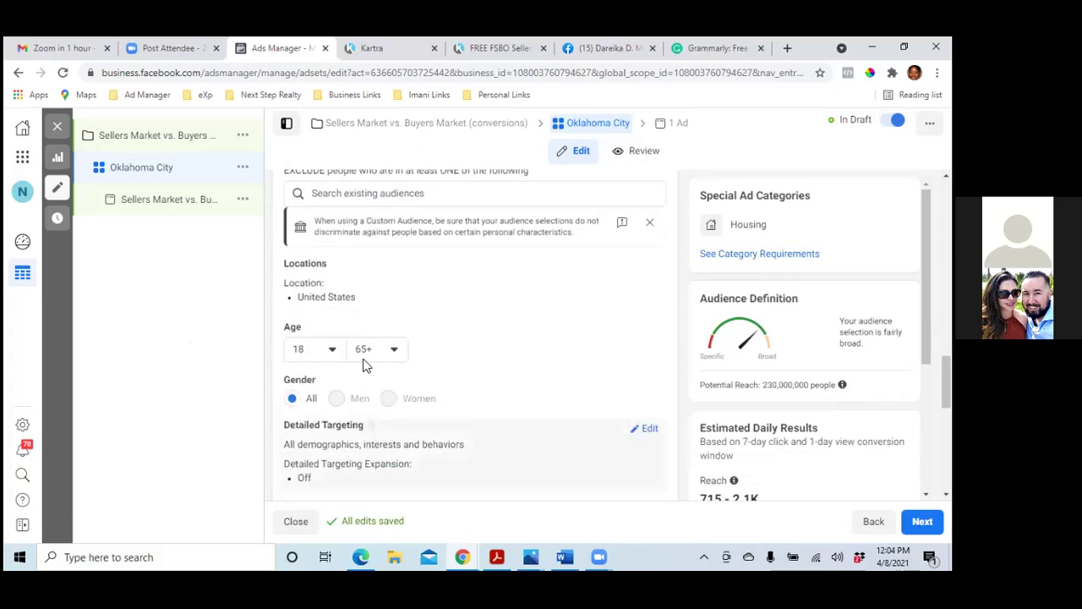
pyautogui.scroll(-1, 338, 287)
pyautogui.scroll(1, 336, 326)
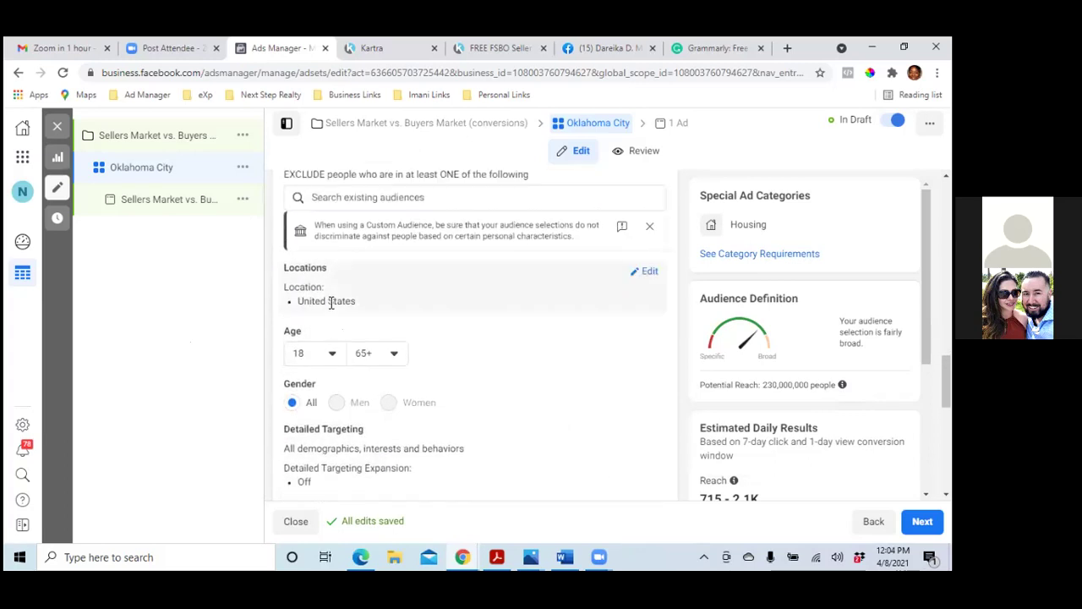
pyautogui.click(646, 271)
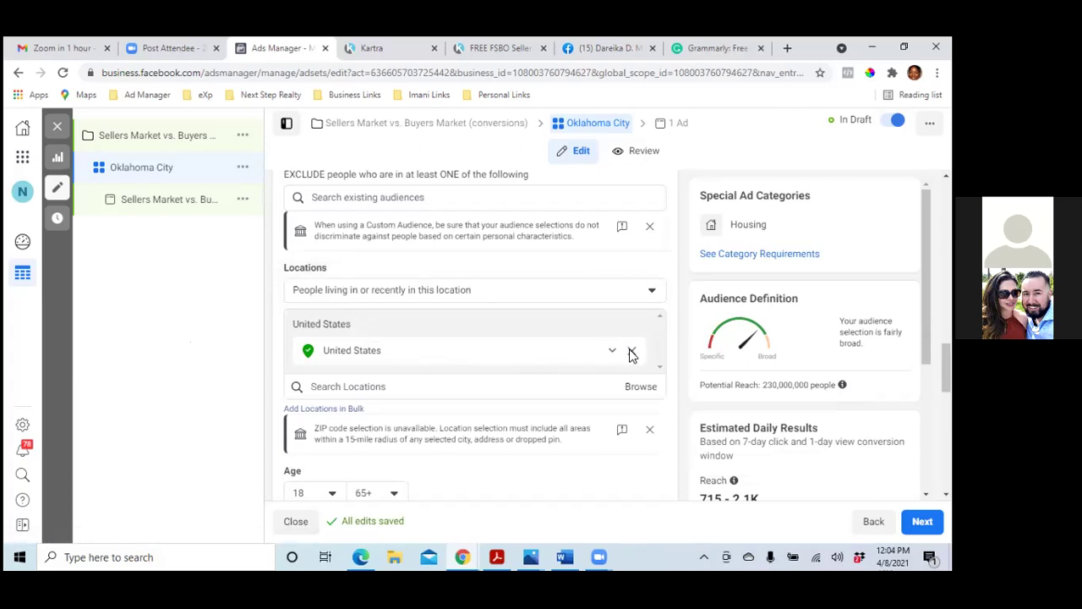
pyautogui.click(630, 352)
# Limit the ad set's location targeting to people living in this location.
pyautogui.click(428, 334)
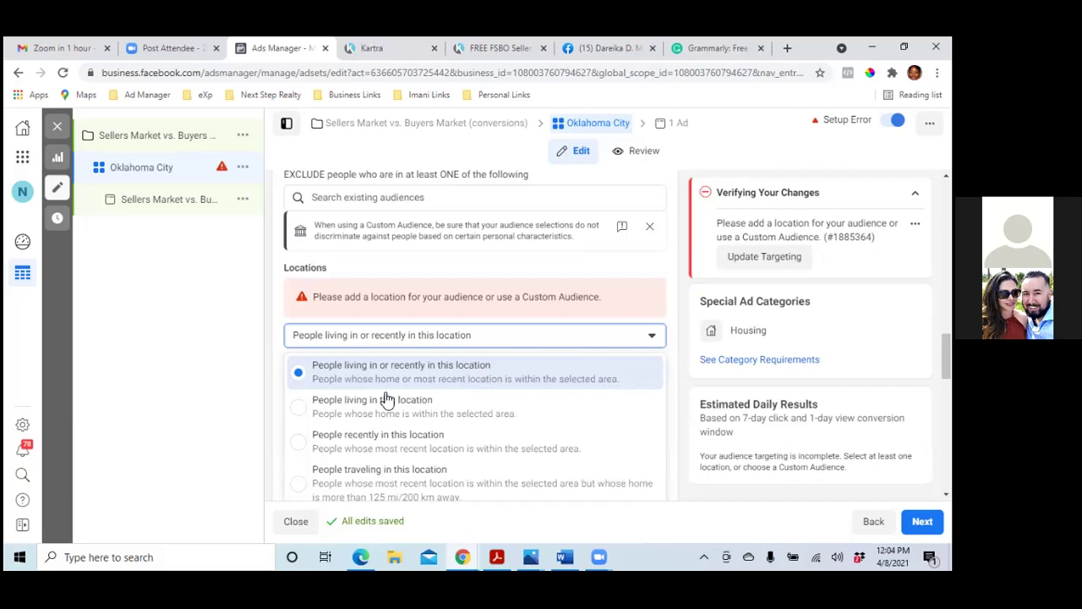
pyautogui.click(300, 381)
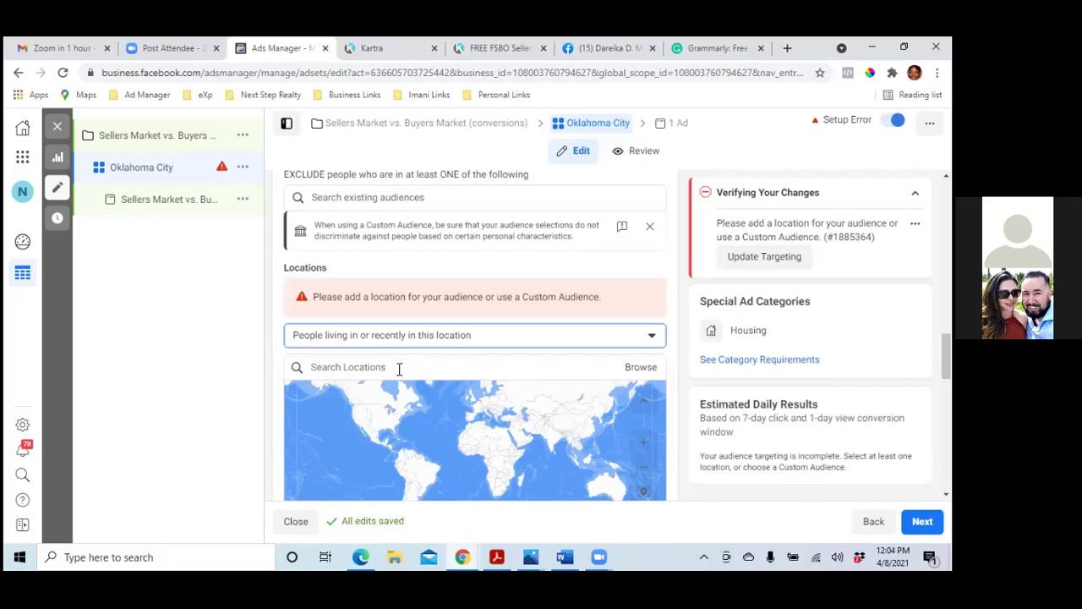
pyautogui.click(399, 366)
pyautogui.write('Okl')
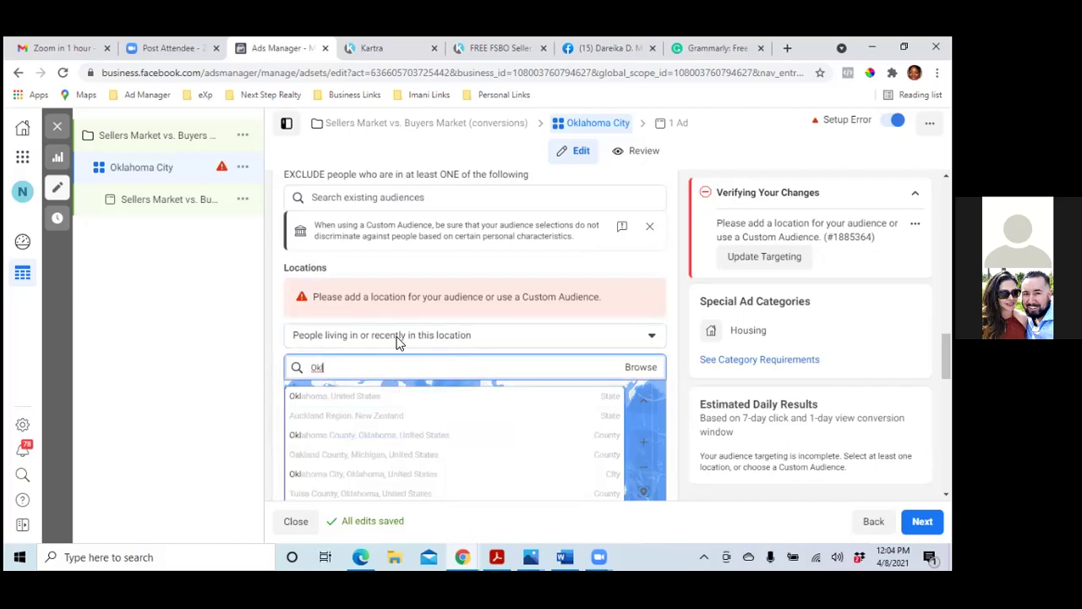
pyautogui.click(406, 335)
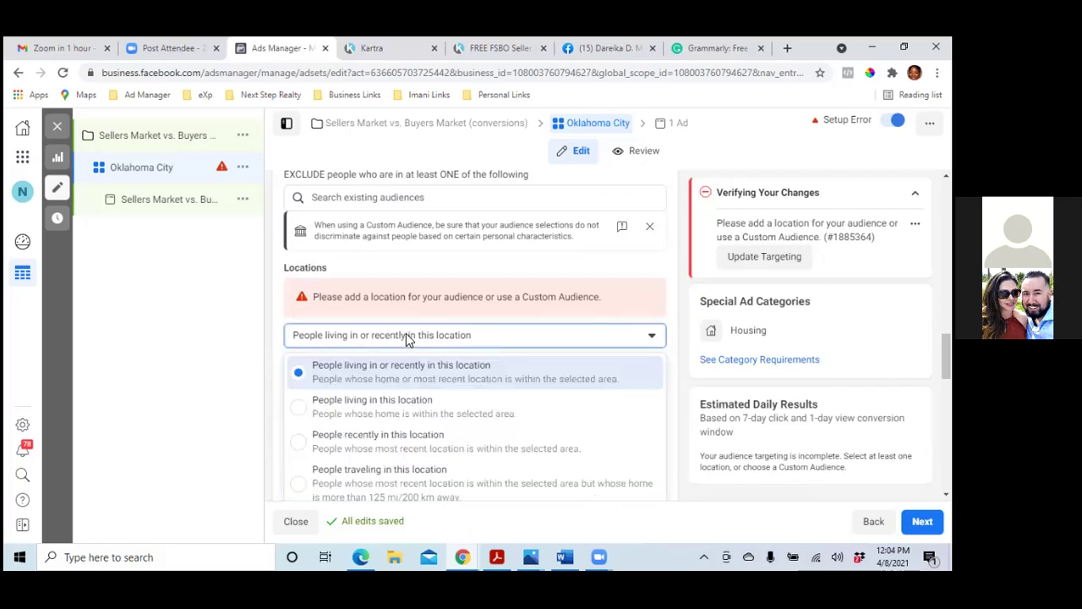
pyautogui.click(312, 409)
# Add the city of Oklahoma City, Oklahoma, United States as the ad set's target location.
pyautogui.click(375, 372)
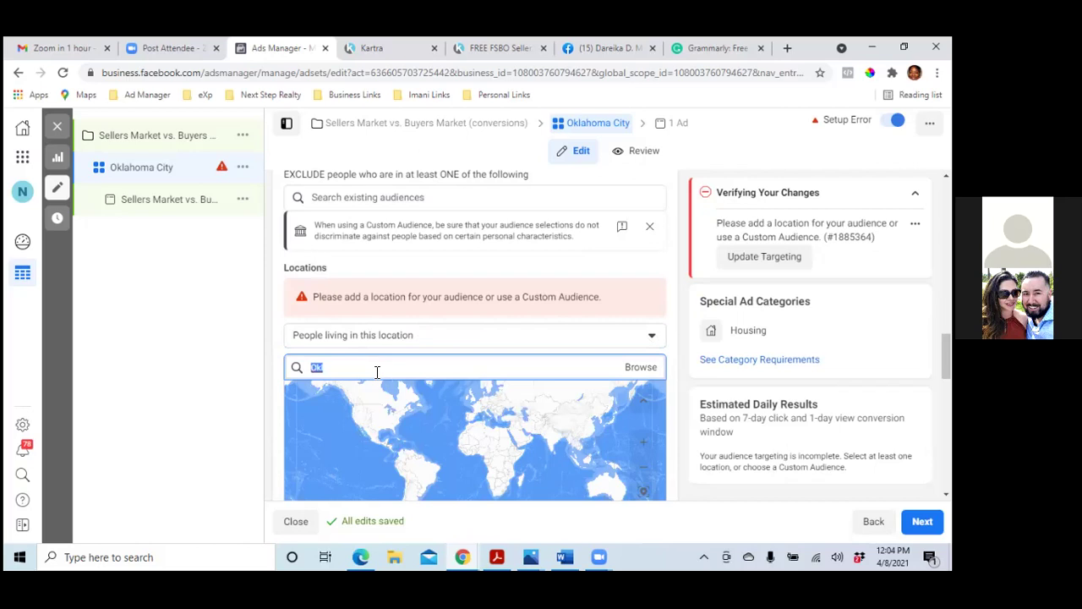
pyautogui.write('Oklaho')
pyautogui.write('ma City')
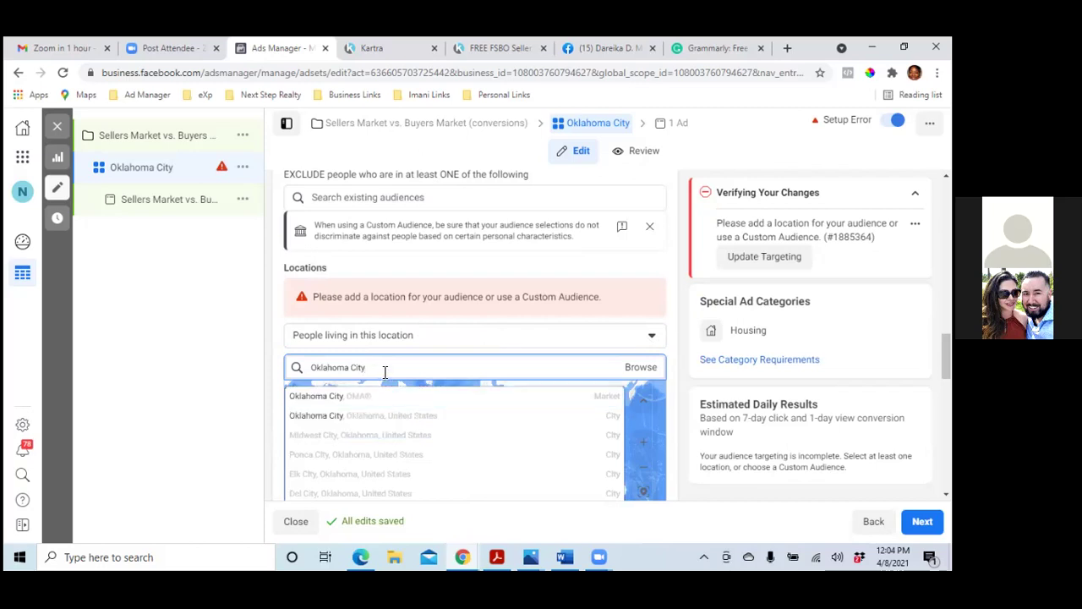
pyautogui.click(354, 420)
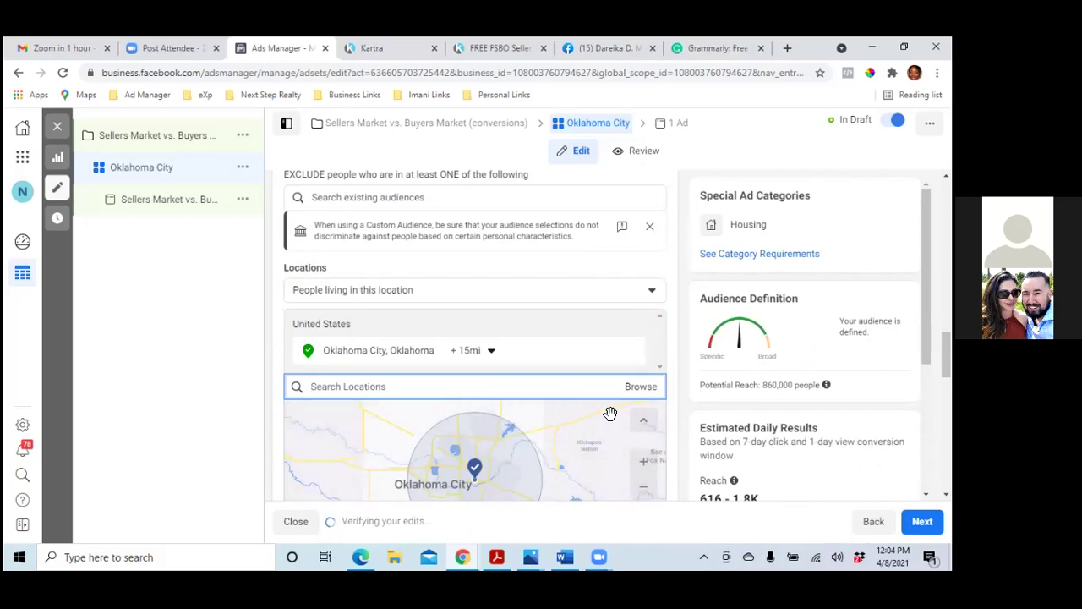
# Set the targeting radius around Oklahoma City to 20 miles.
pyautogui.scroll(-1, 626, 429)
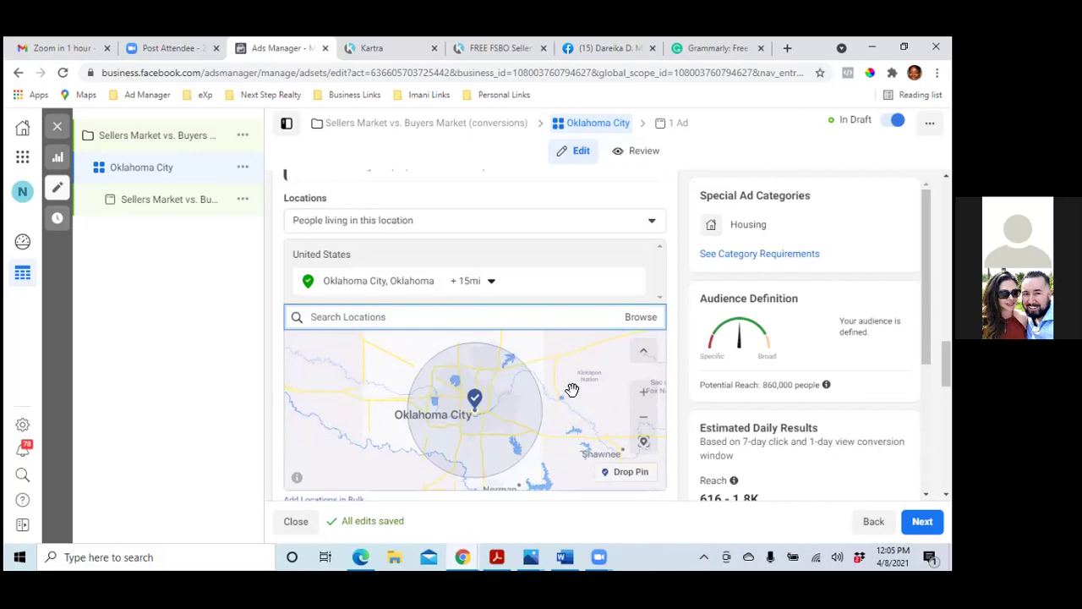
pyautogui.scroll(-3, 571, 391)
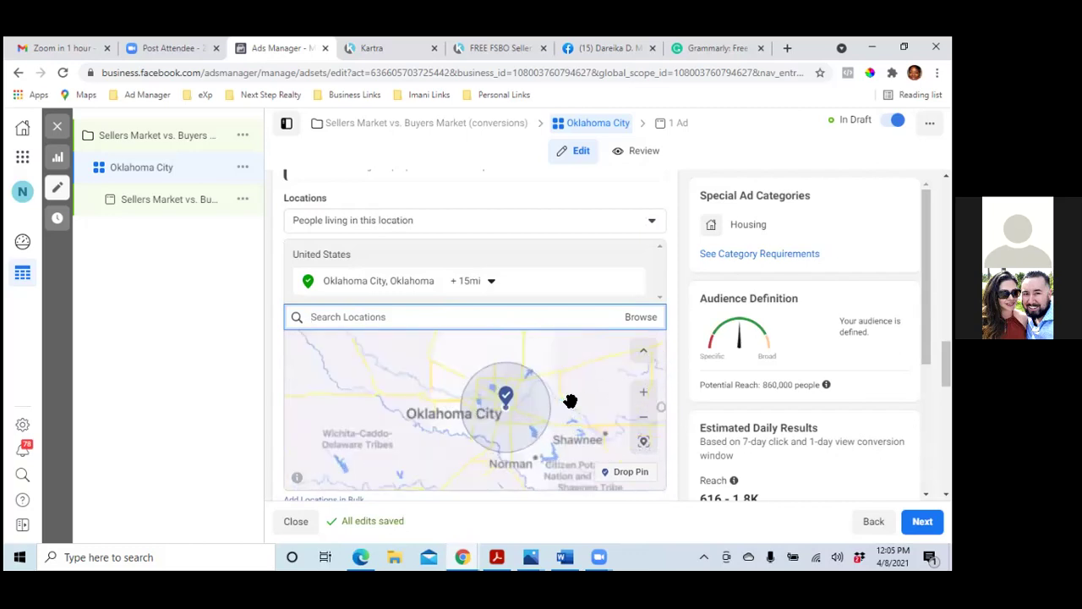
pyautogui.click(492, 282)
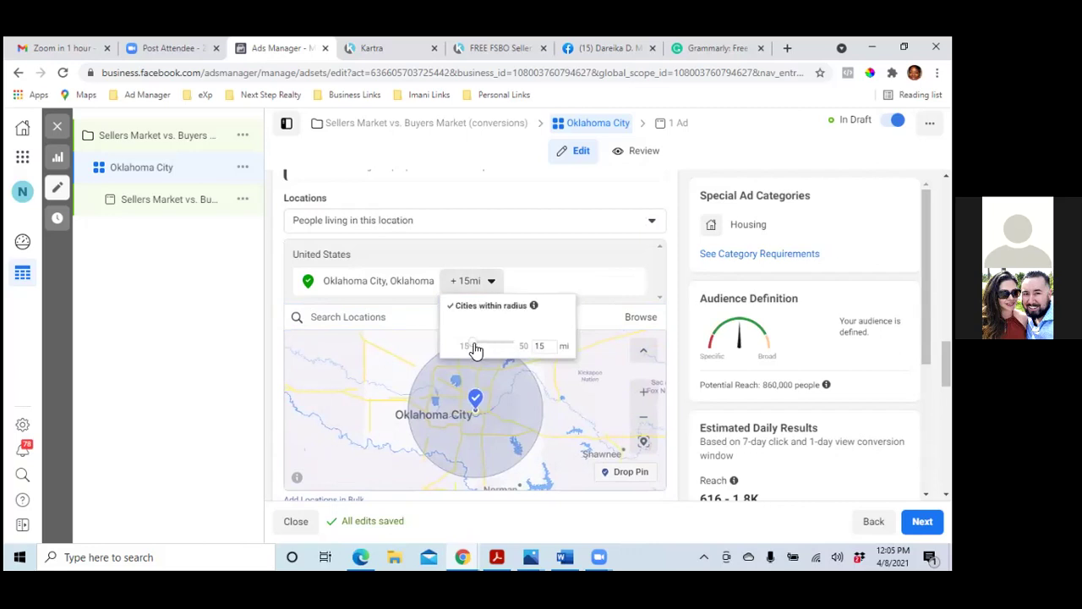
pyautogui.doubleClick(541, 345)
pyautogui.write('20')
pyautogui.press('Return')
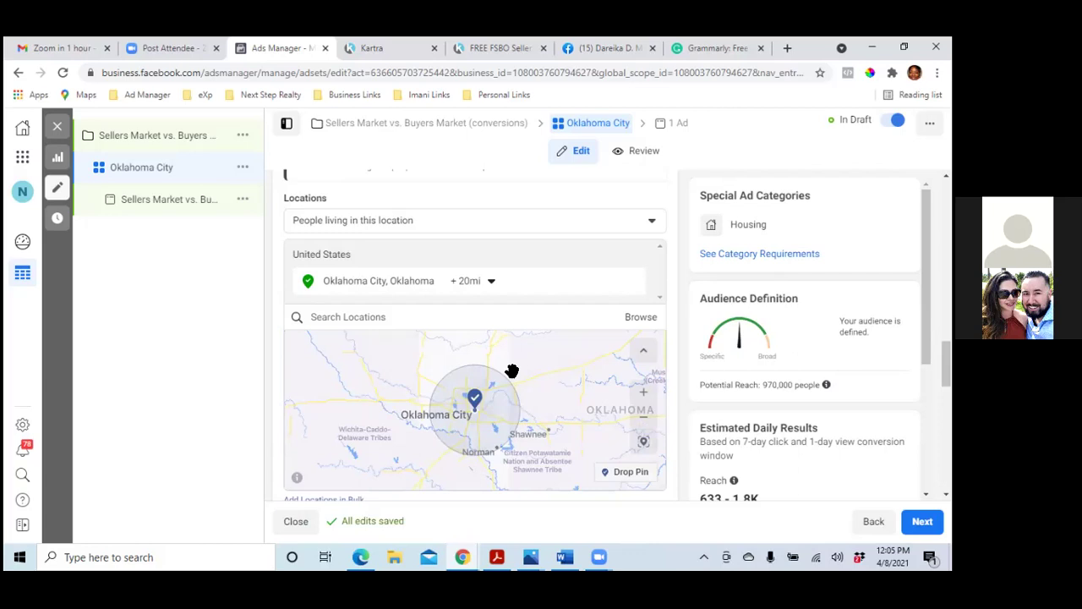
# Try to drop a location pin near Norman on the targeting map.
pyautogui.click(630, 477)
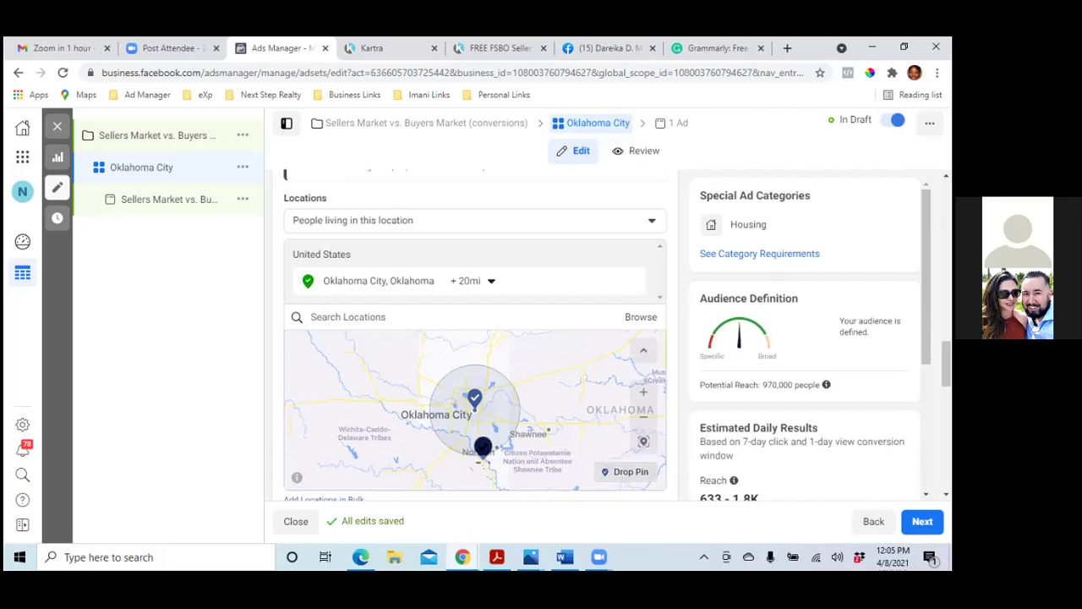
pyautogui.click(488, 453)
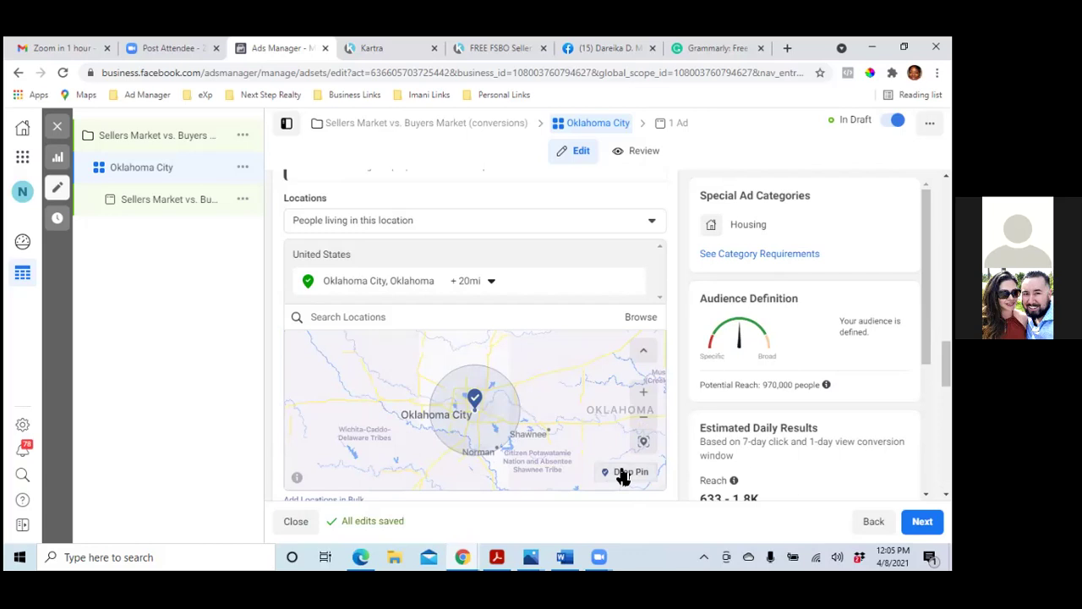
pyautogui.scroll(-1, 609, 461)
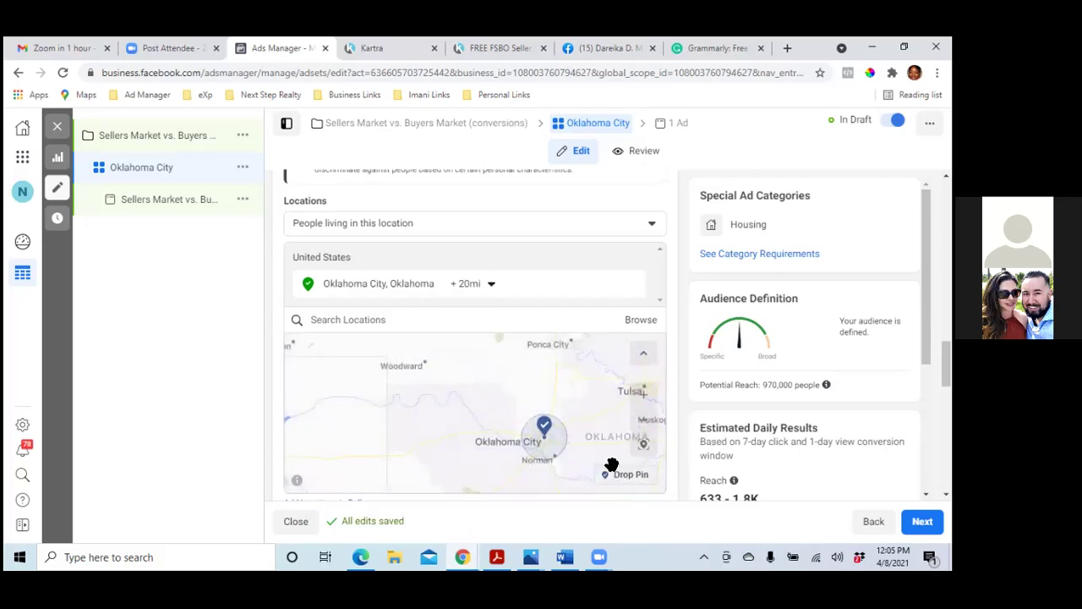
pyautogui.scroll(2, 670, 432)
# Restrict the audience's languages to English (All).
pyautogui.scroll(-4, 687, 452)
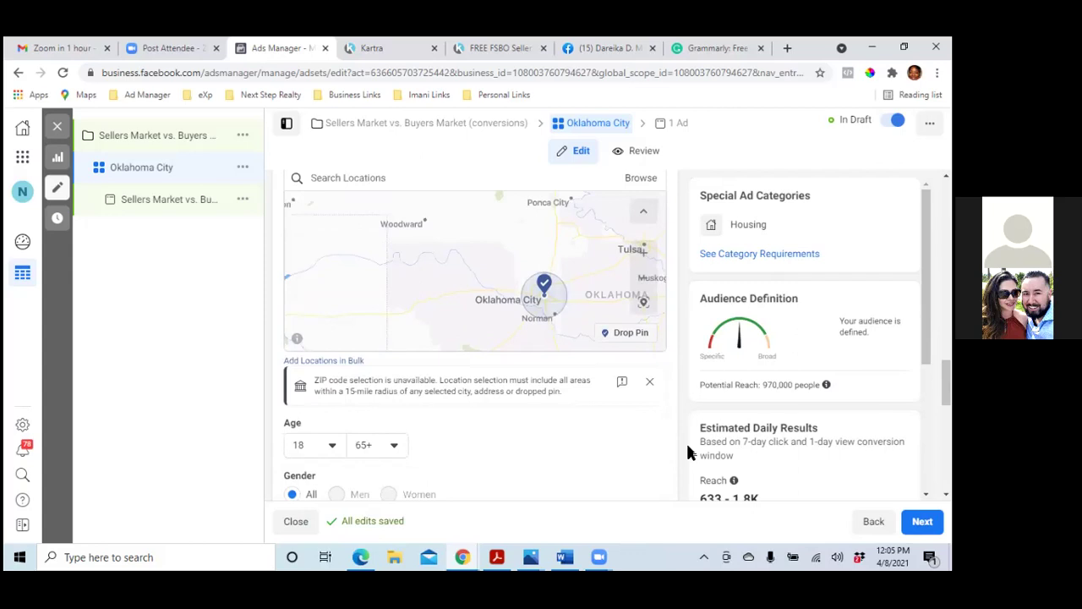
pyautogui.scroll(-1, 687, 452)
pyautogui.scroll(-1, 687, 452)
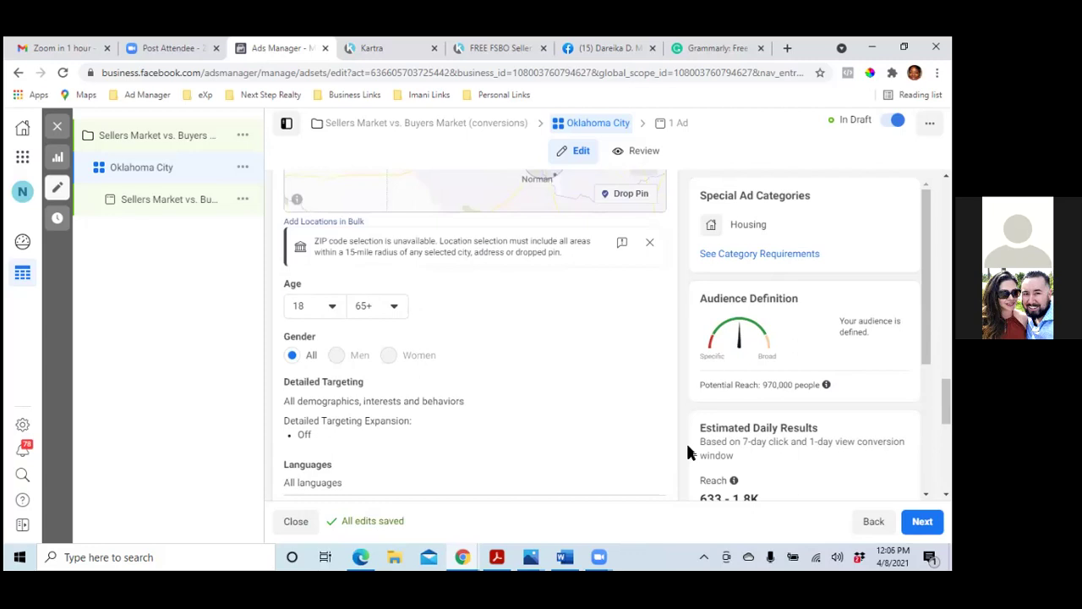
pyautogui.scroll(-1, 688, 450)
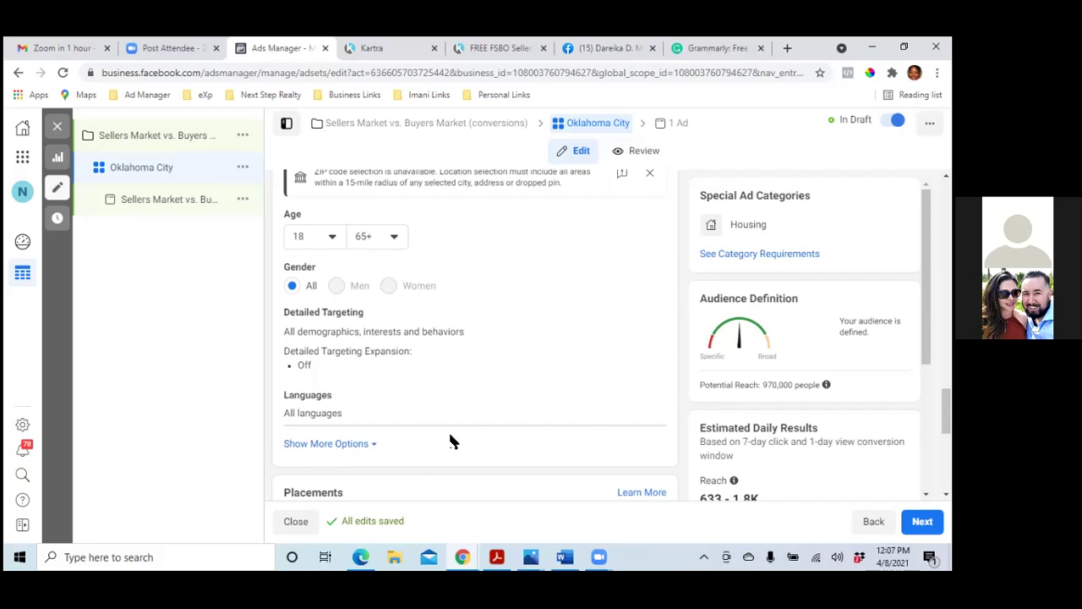
pyautogui.scroll(-2, 450, 436)
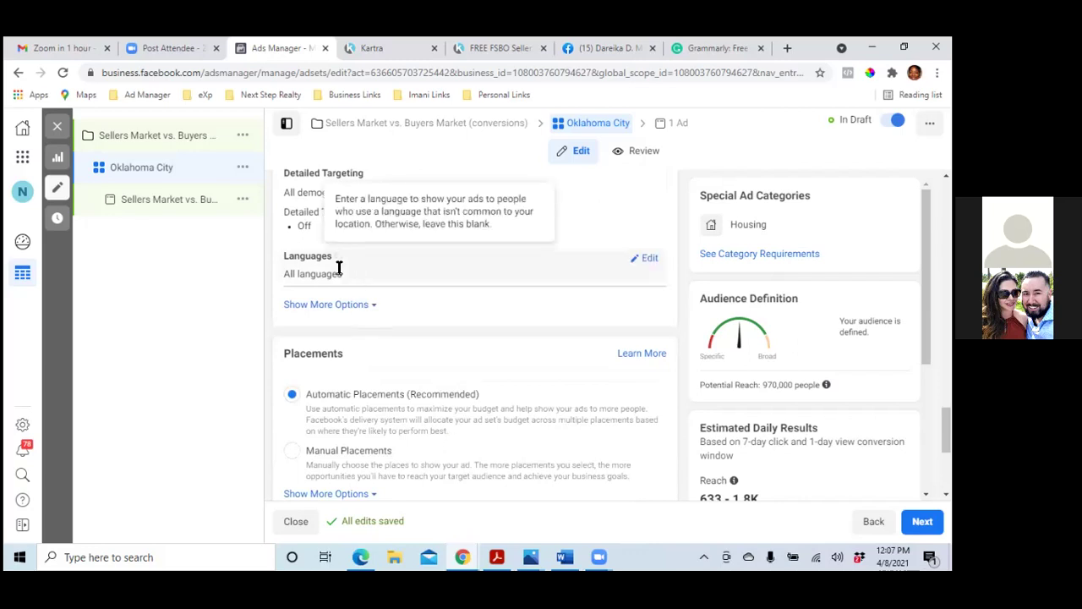
pyautogui.click(649, 259)
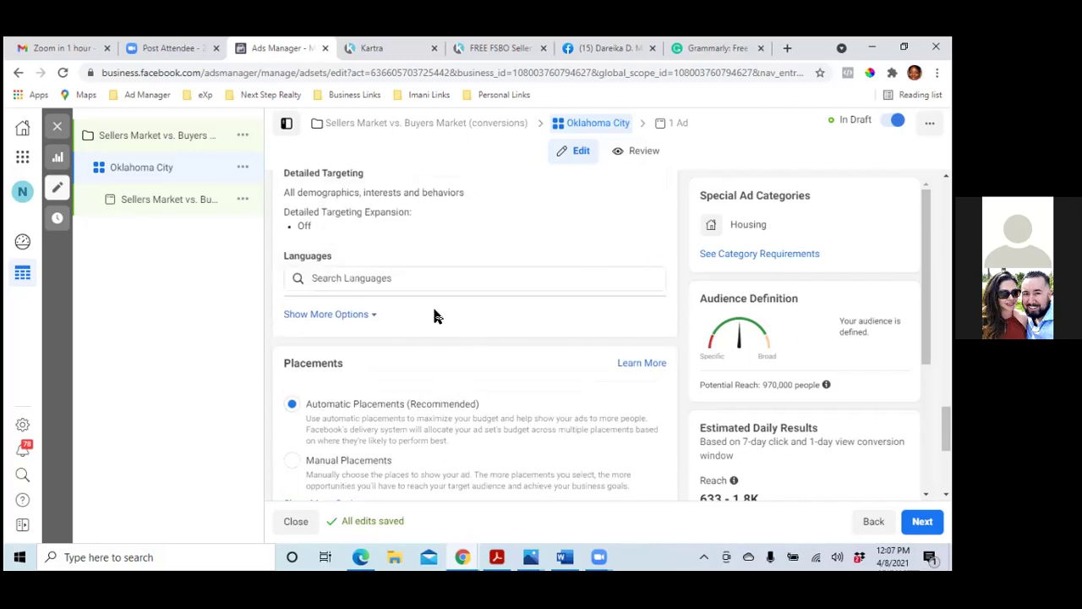
pyautogui.click(423, 278)
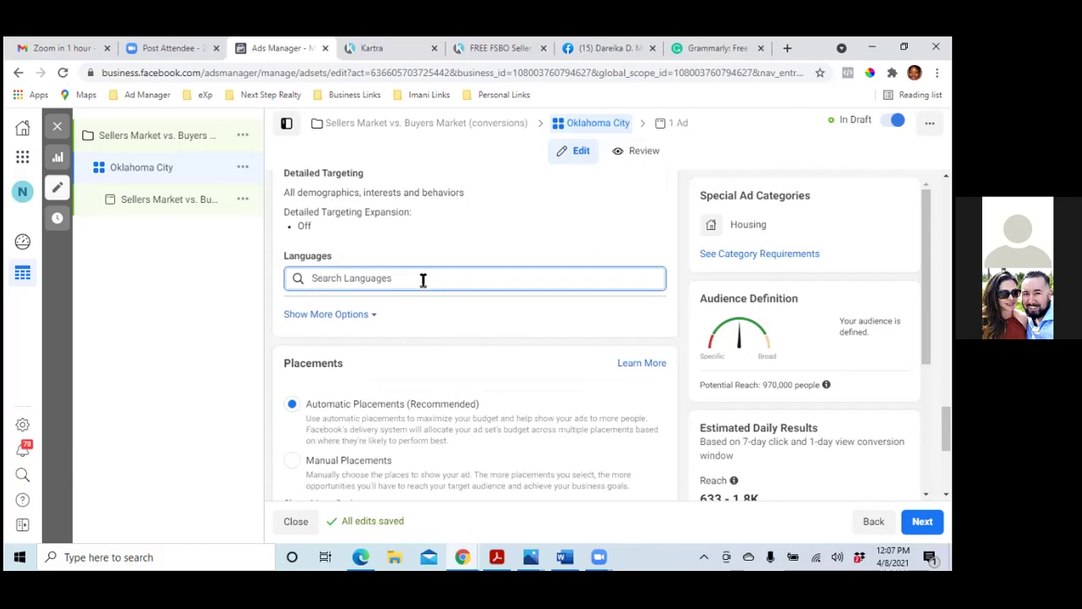
pyautogui.write('End')
pyautogui.press('BackSpace')
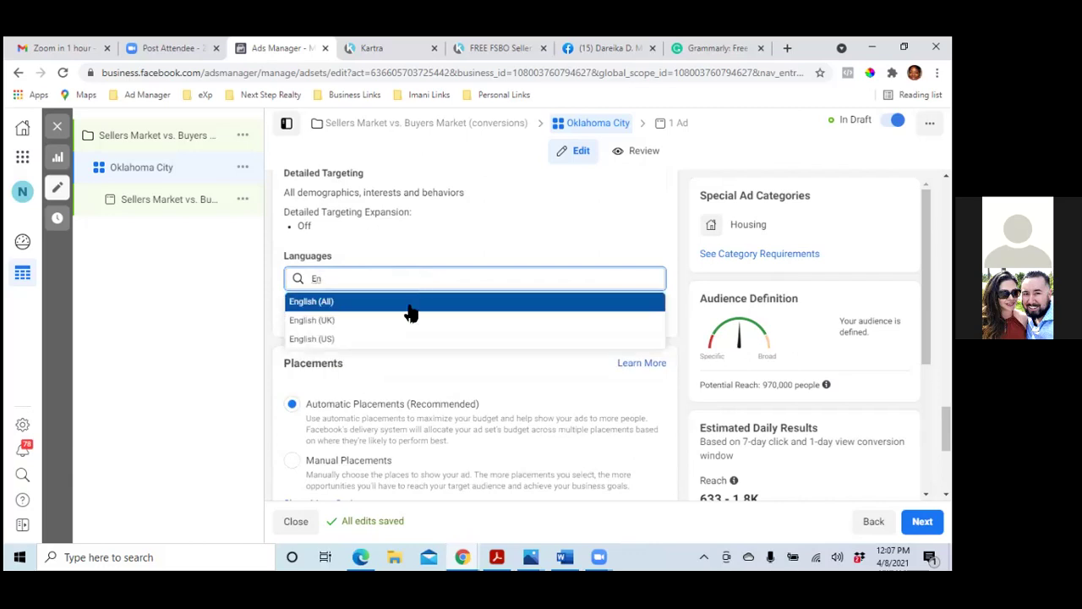
pyautogui.click(408, 304)
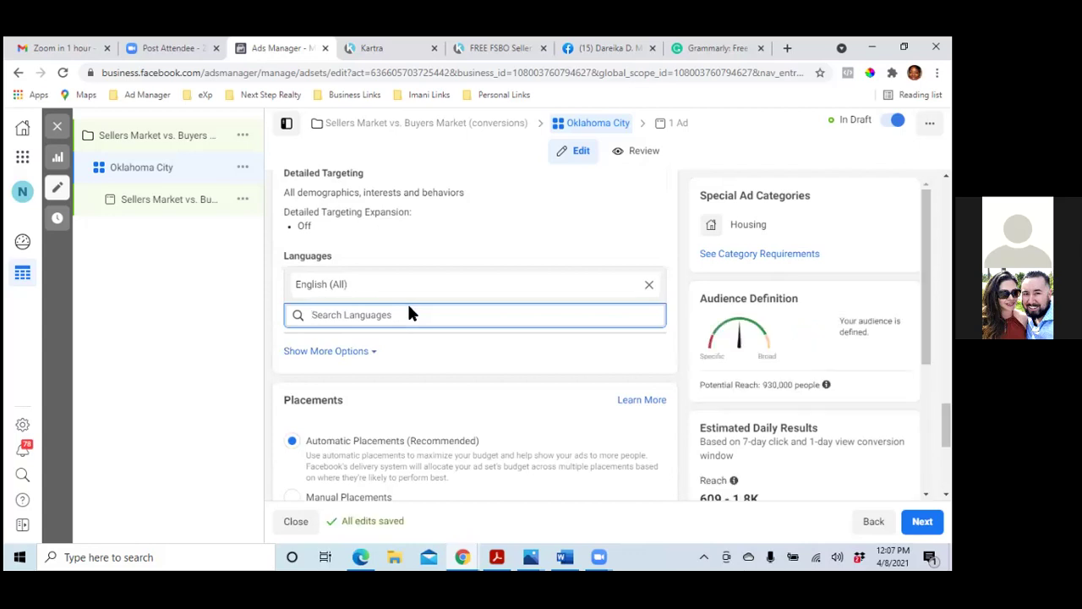
pyautogui.click(203, 343)
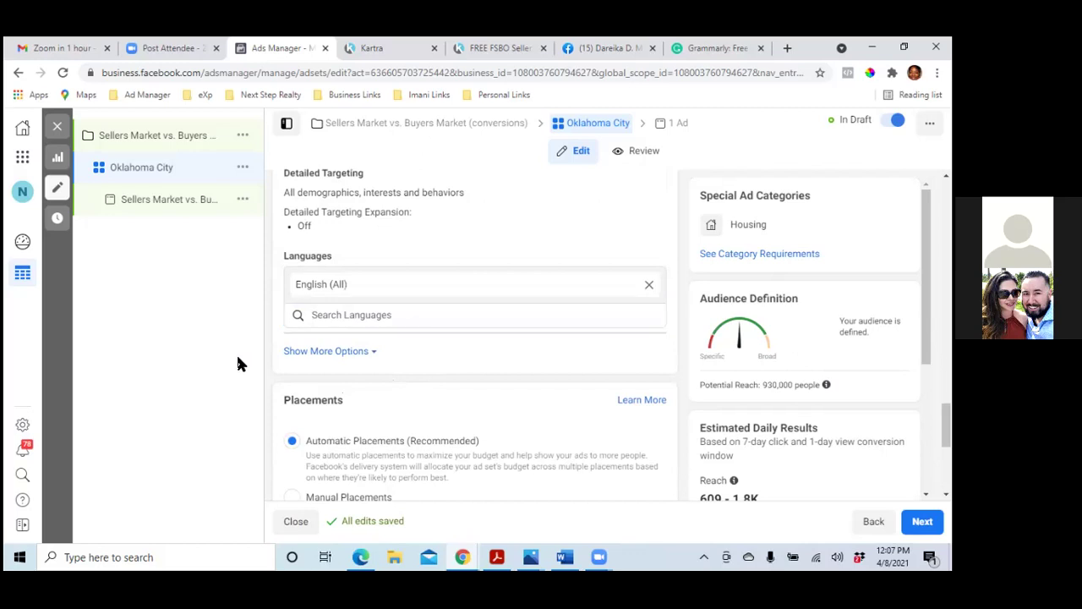
# Review the placement, optimization and audience size settings, and continue from the ad set to the video ad's setup.
pyautogui.scroll(-2, 318, 385)
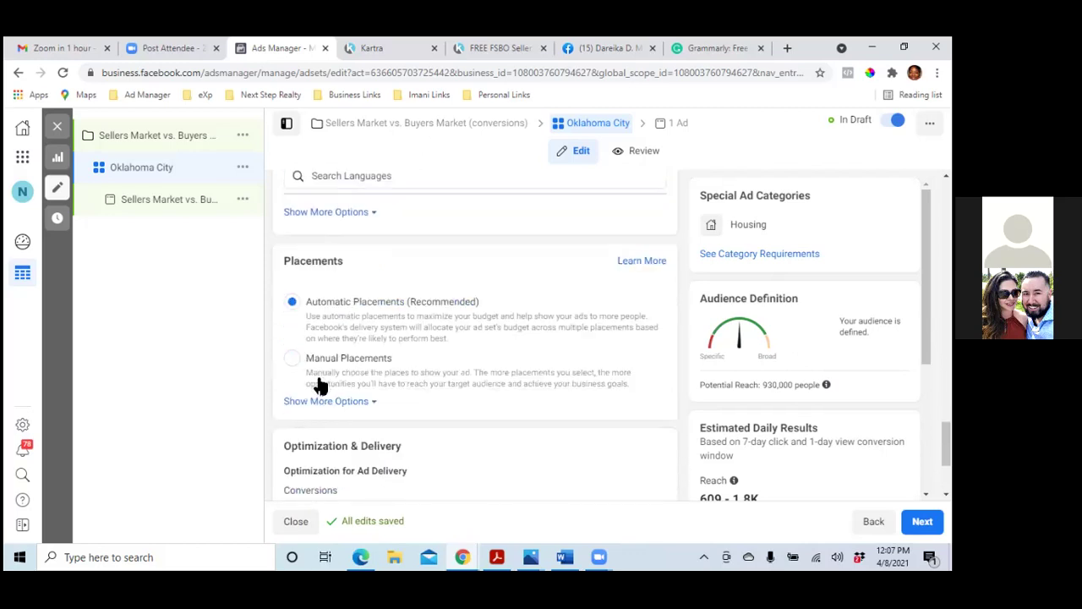
pyautogui.scroll(-1, 320, 381)
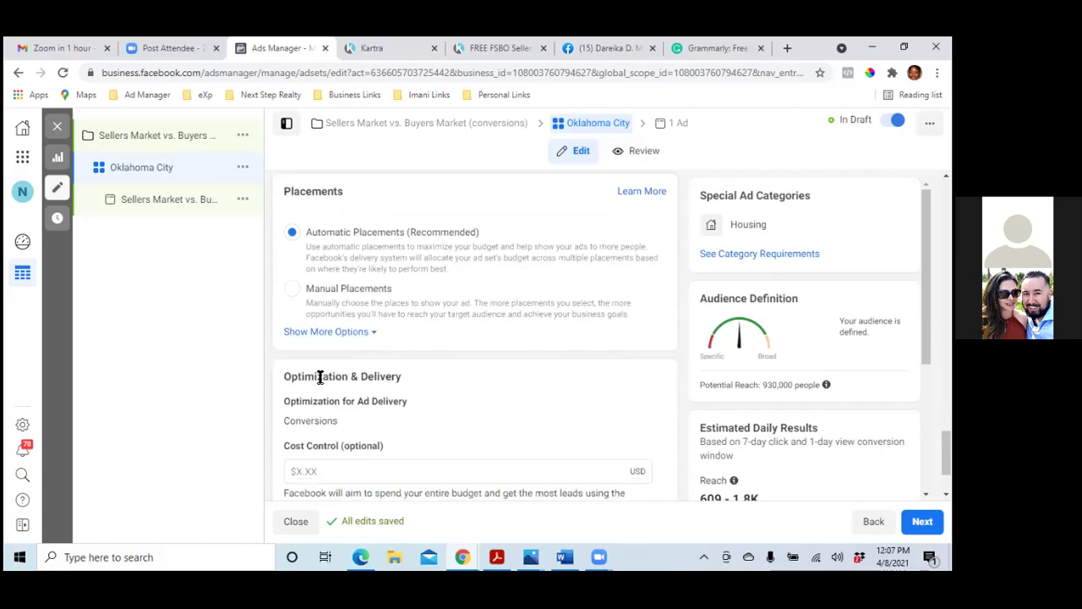
pyautogui.scroll(-1, 320, 377)
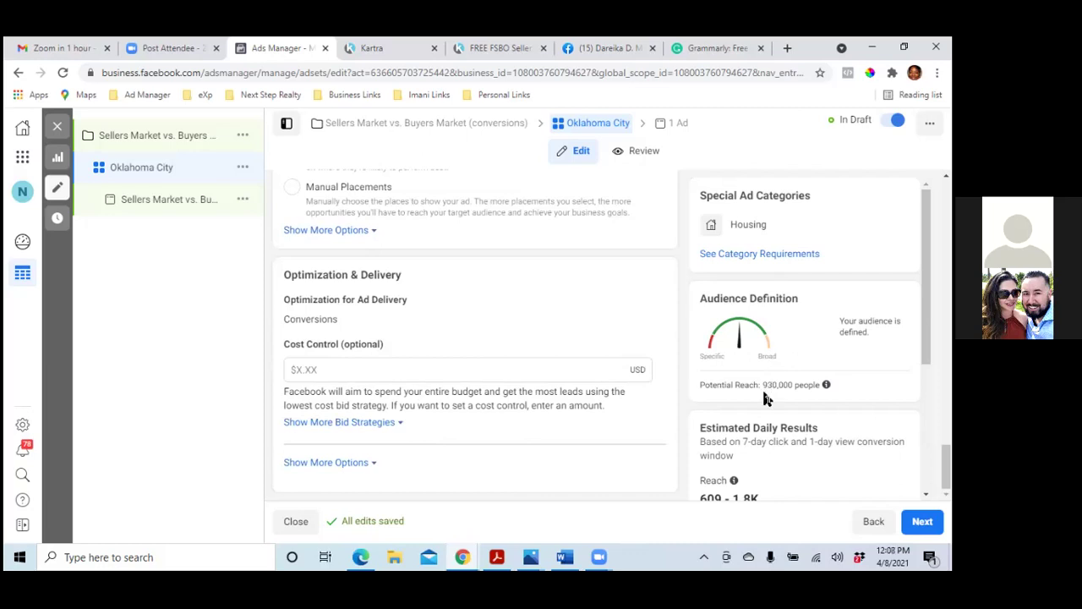
pyautogui.scroll(-1, 766, 399)
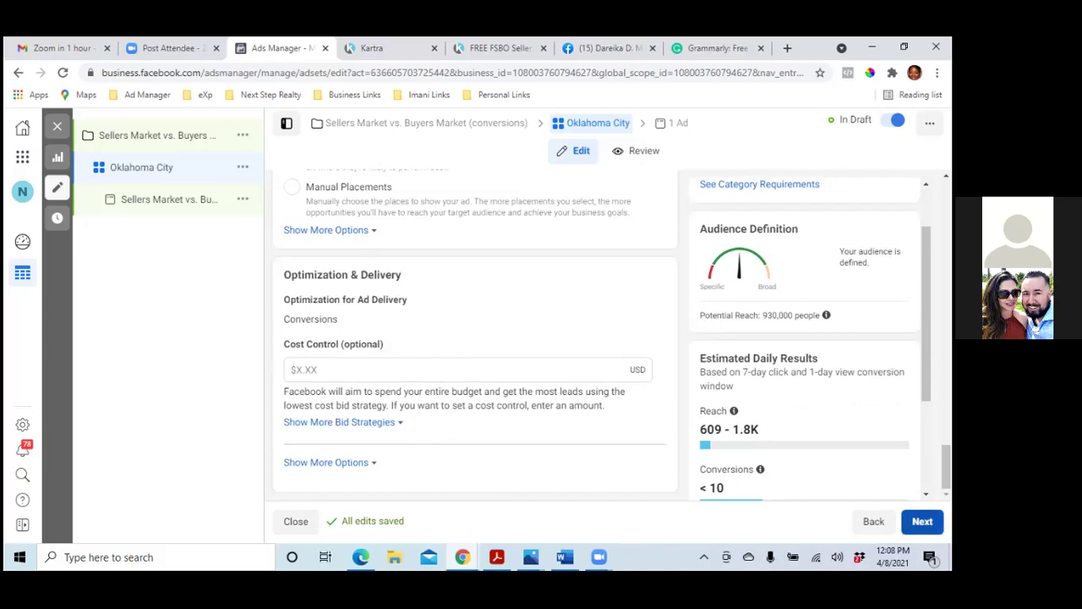
pyautogui.click(922, 521)
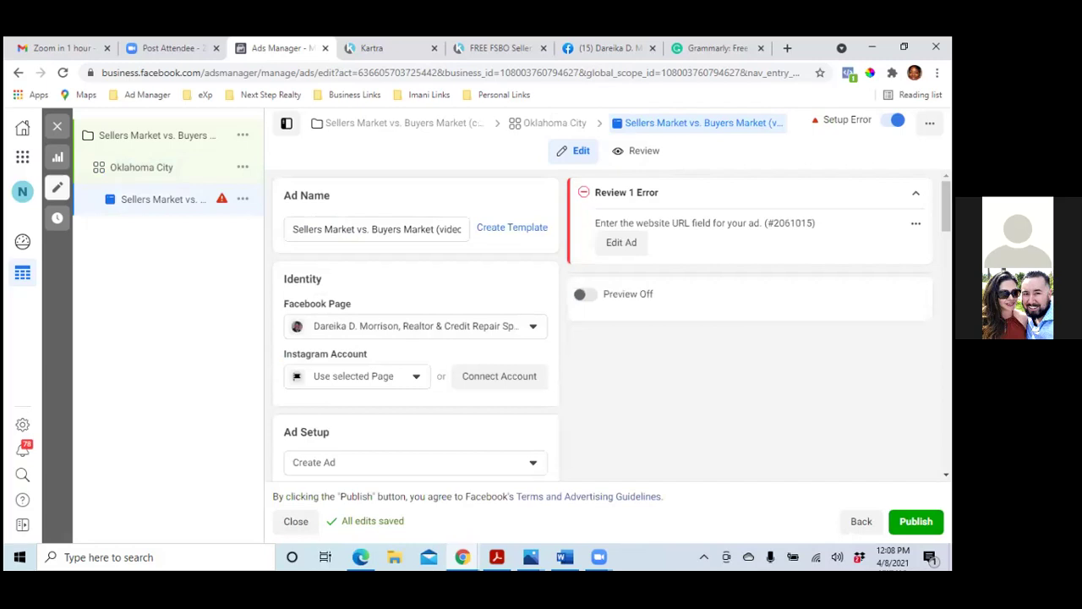
# Set the video ad's setup to use an existing post instead of creating a new ad.
pyautogui.scroll(-3, 538, 413)
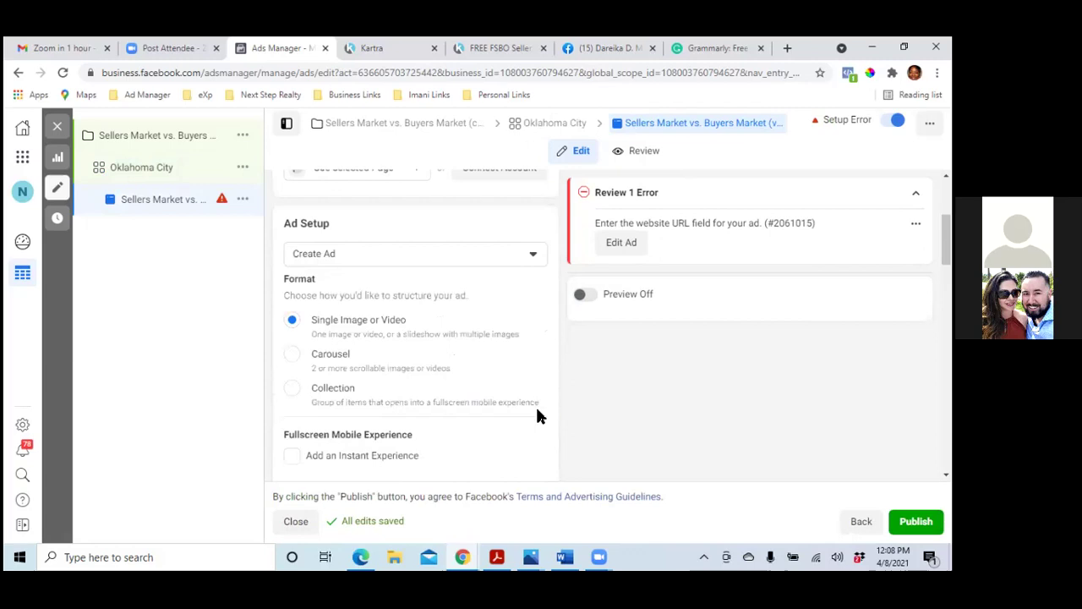
pyautogui.scroll(-1, 537, 414)
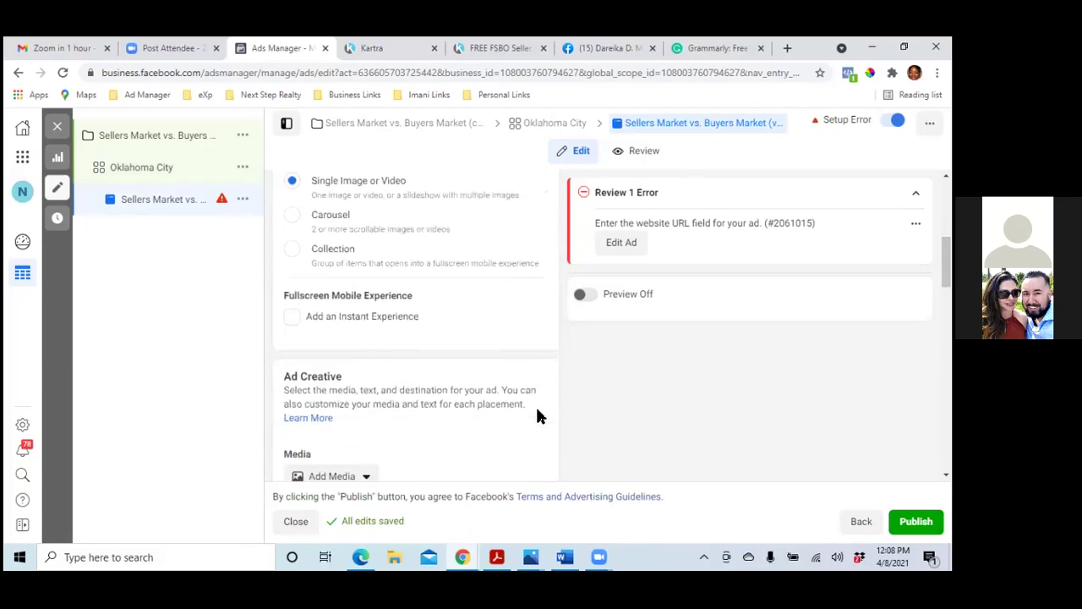
pyautogui.scroll(-1, 538, 414)
pyautogui.scroll(3, 538, 414)
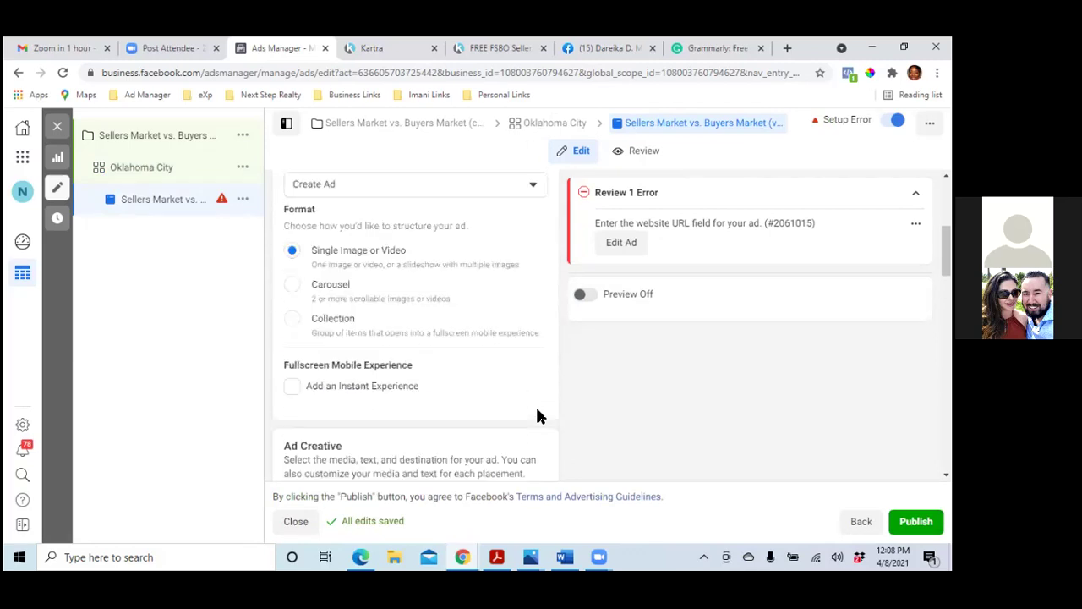
pyautogui.click(533, 323)
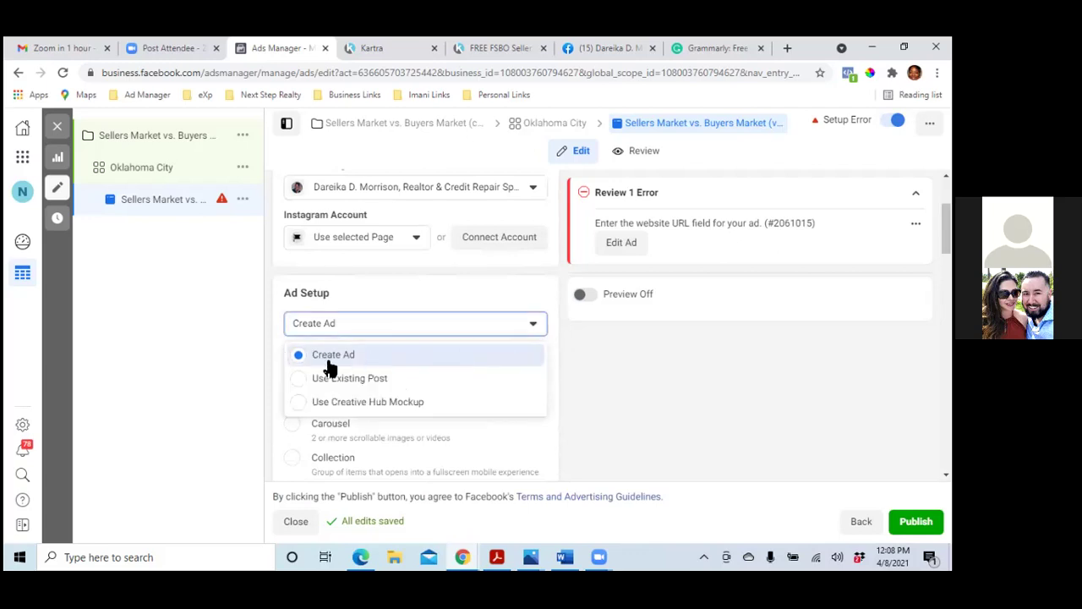
pyautogui.click(300, 381)
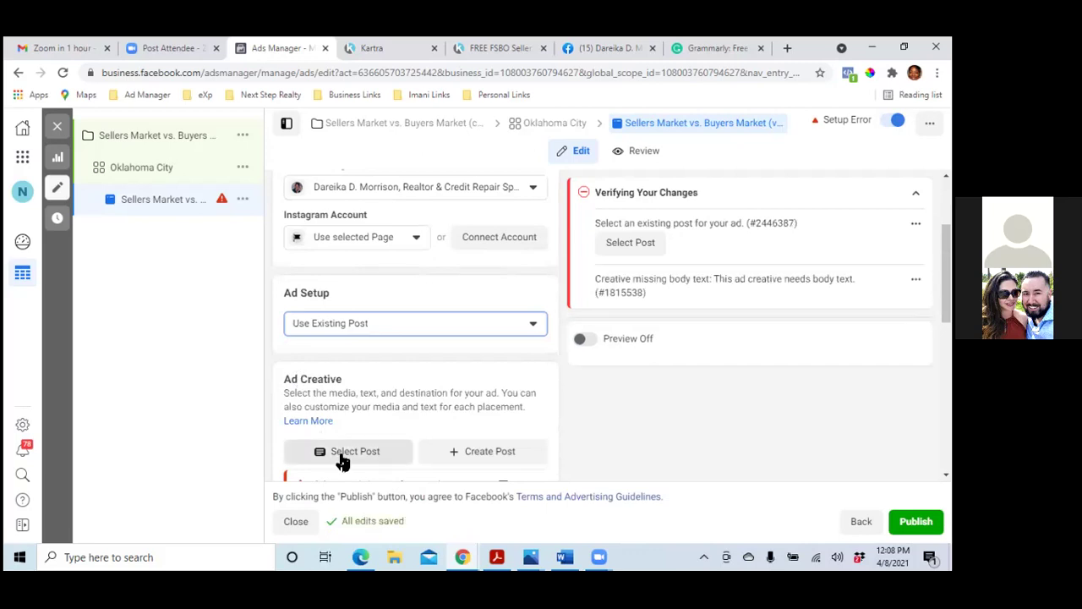
# Select the Apr 2, 2021 "Is it a Sellers market or a Buyers market?" video post as the ad's existing post.
pyautogui.click(343, 456)
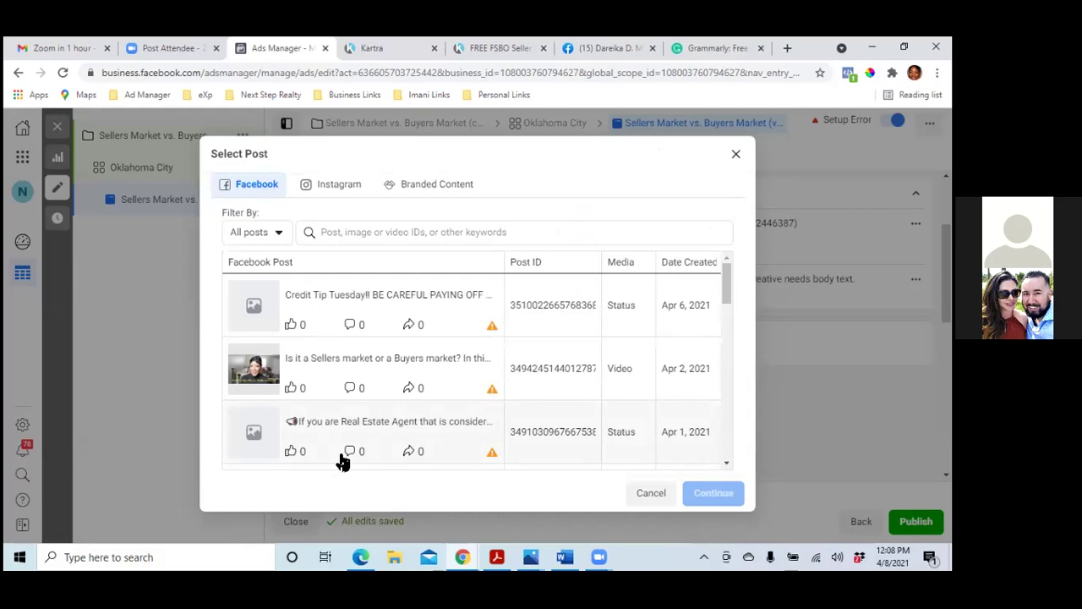
pyautogui.click(251, 374)
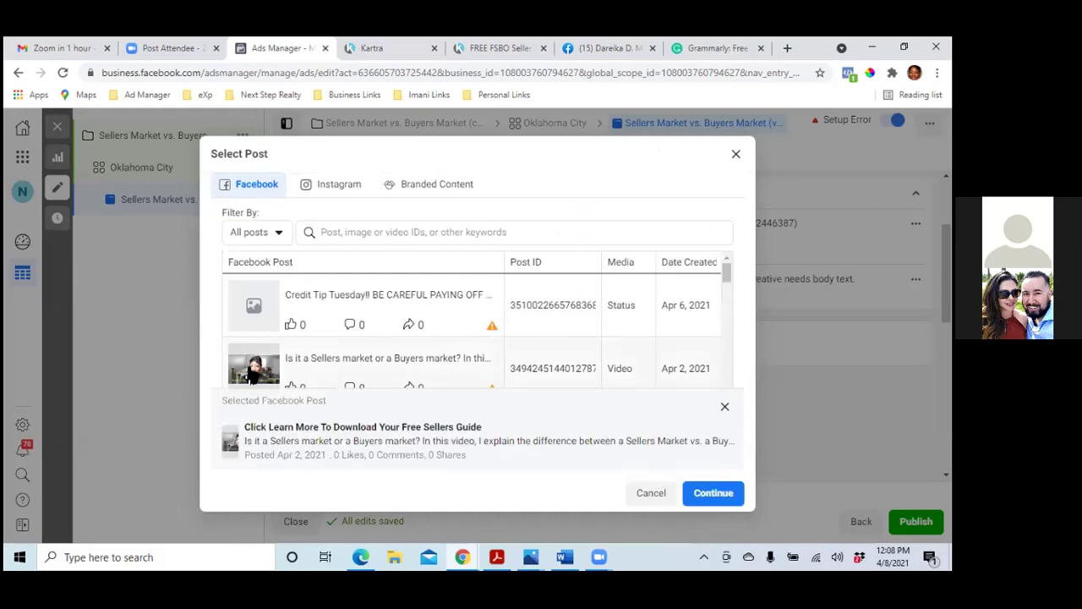
pyautogui.click(708, 495)
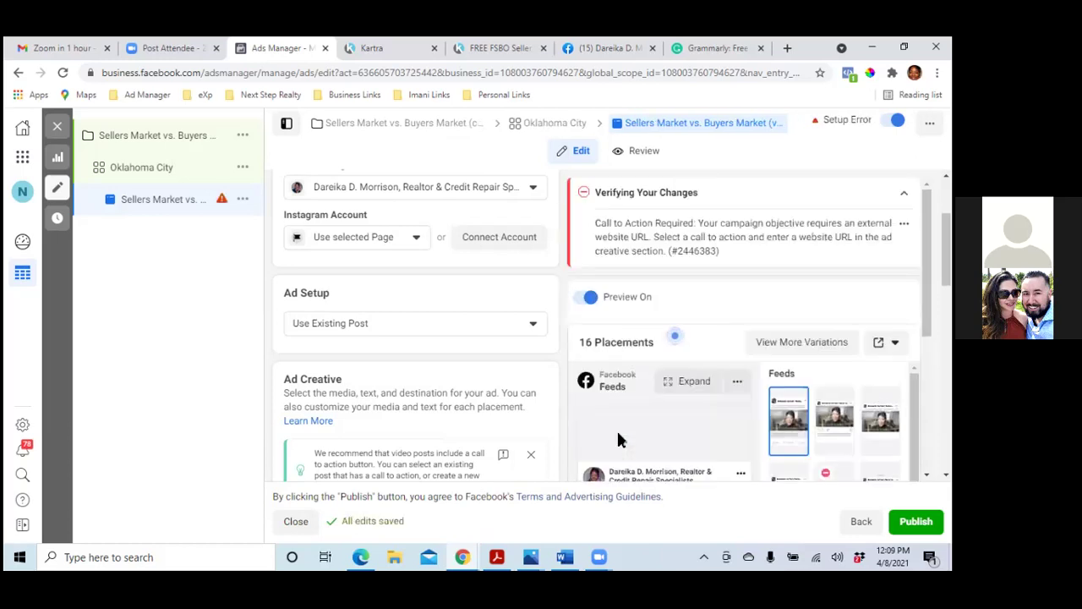
# Check the ad's feed preview and start adding a call-to-action button to the selected post.
pyautogui.scroll(-2, 618, 438)
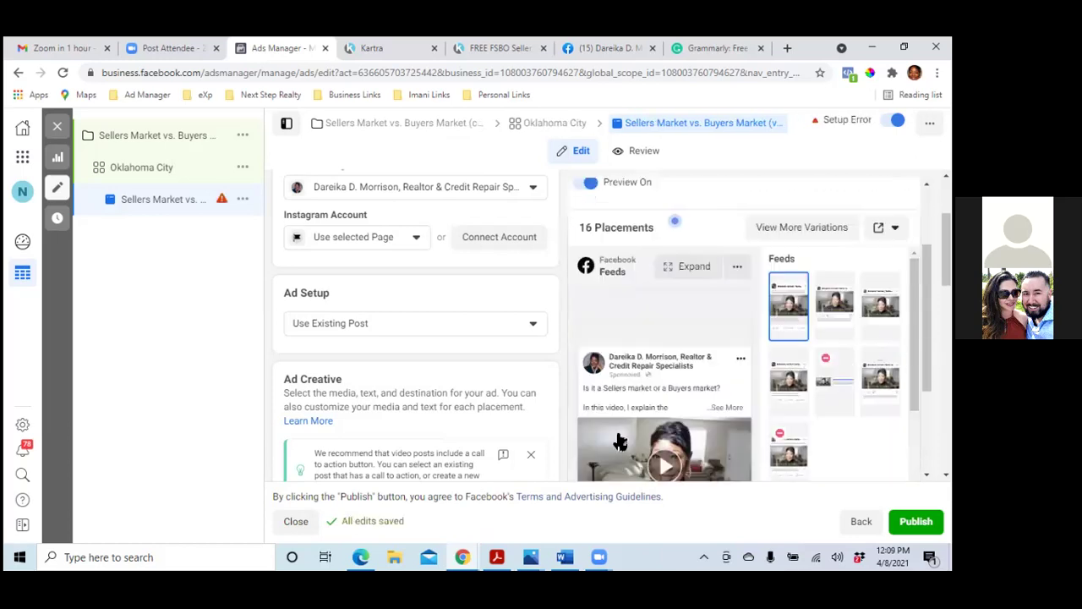
pyautogui.scroll(-1, 620, 441)
pyautogui.scroll(-1, 618, 434)
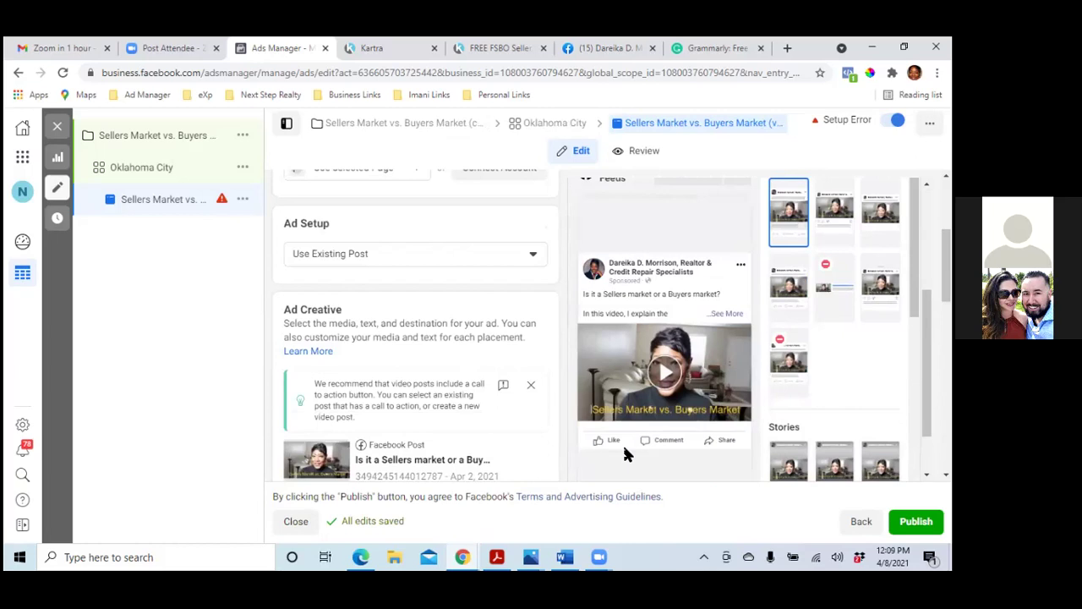
pyautogui.scroll(-5, 626, 455)
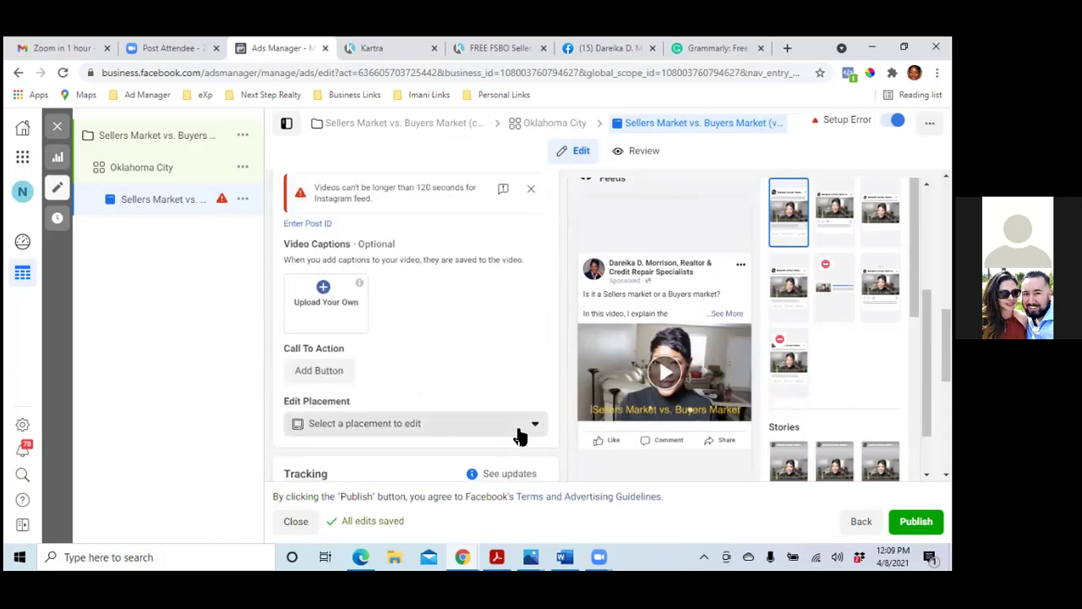
pyautogui.scroll(-1, 517, 435)
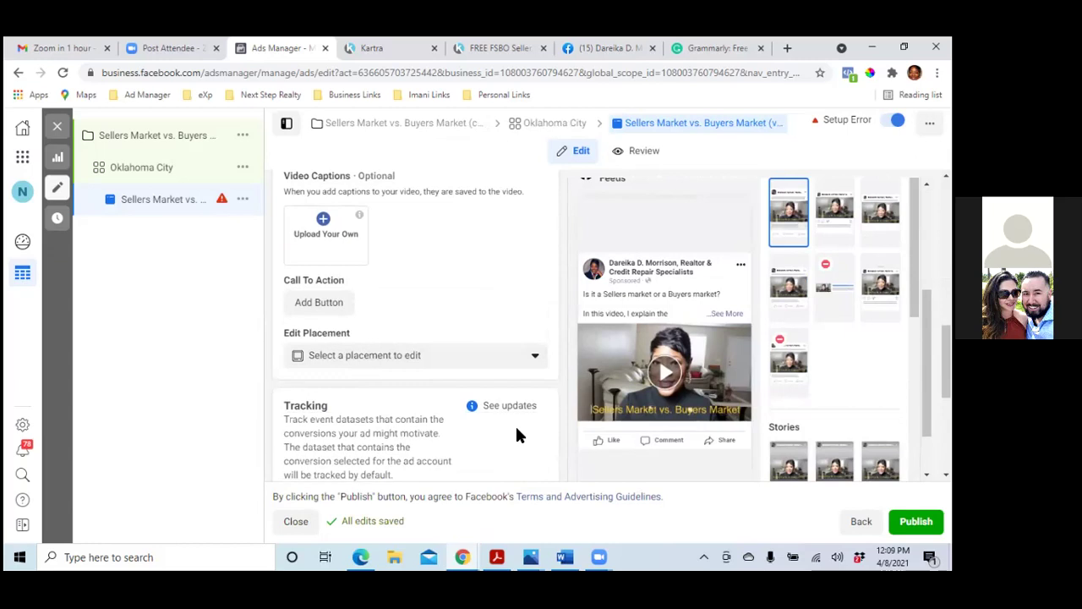
pyautogui.click(322, 311)
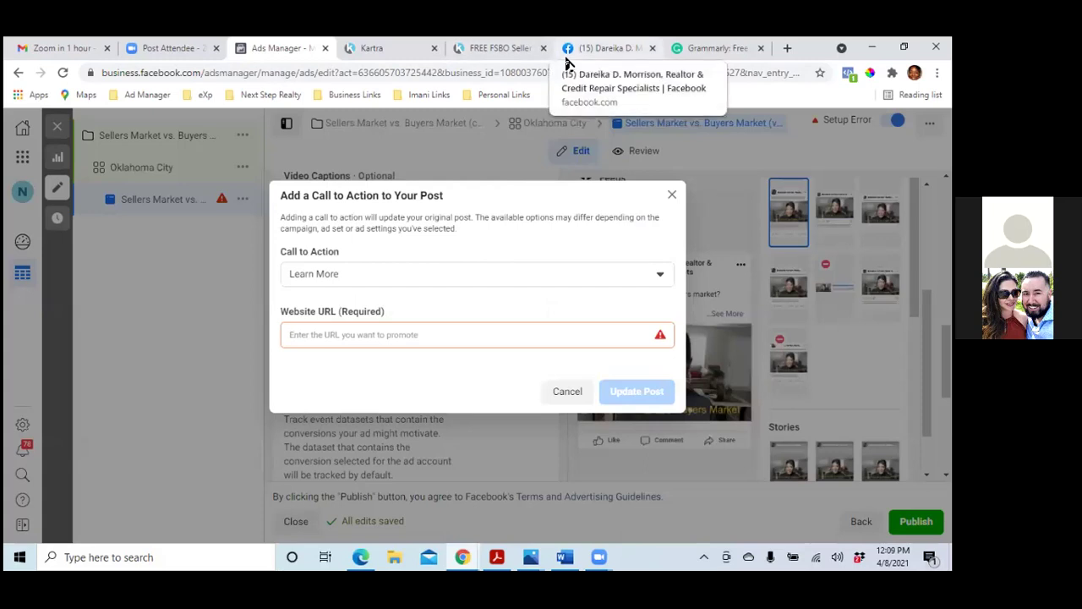
pyautogui.click(502, 47)
pyautogui.click(309, 73)
pyautogui.rightClick(309, 73)
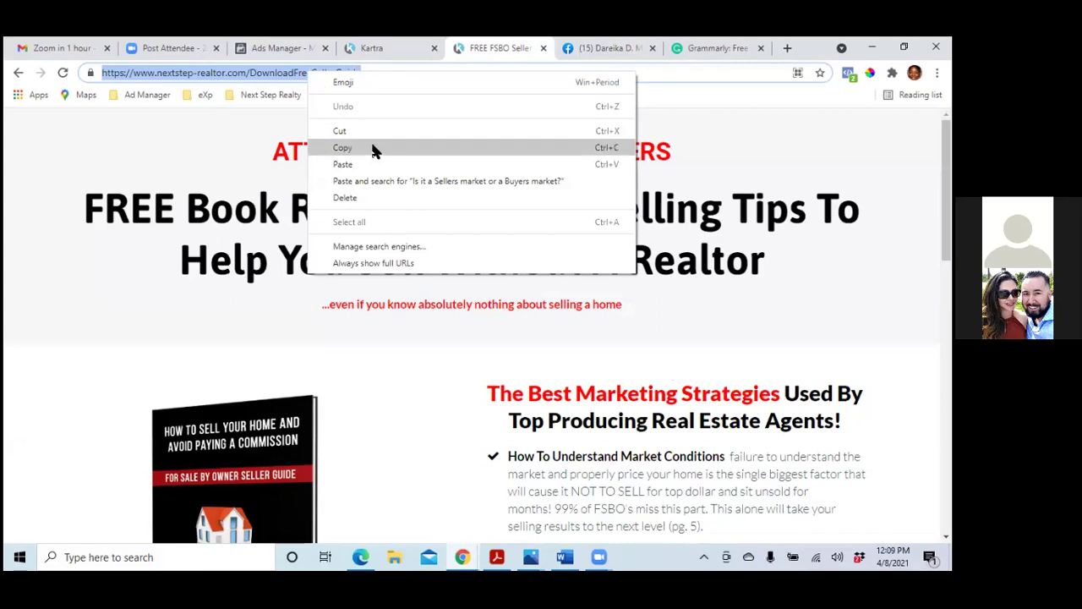
pyautogui.click(343, 148)
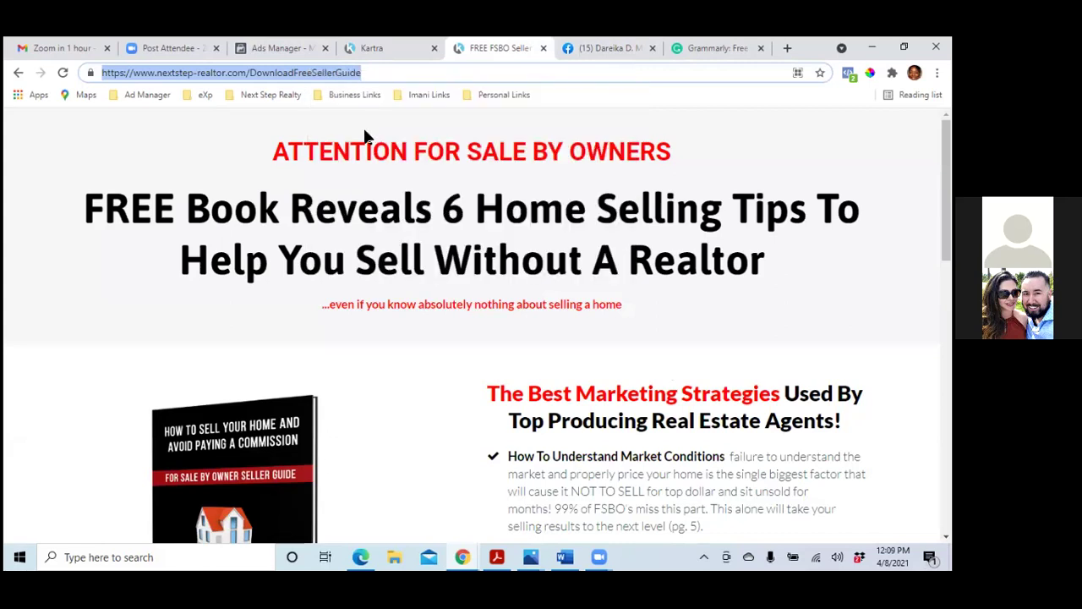
pyautogui.click(283, 50)
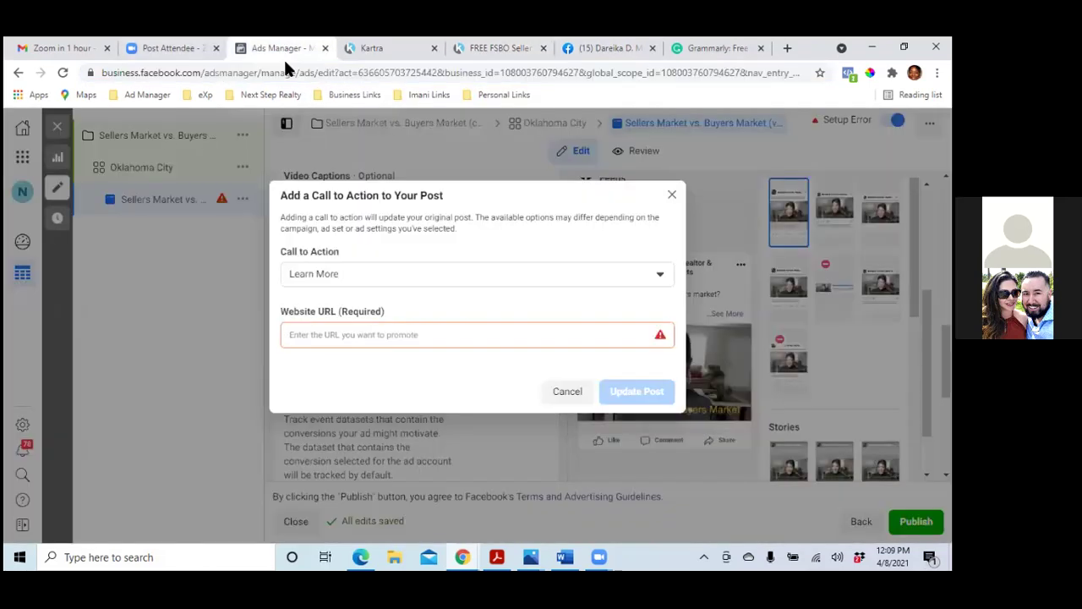
pyautogui.rightClick(394, 333)
pyautogui.click(442, 222)
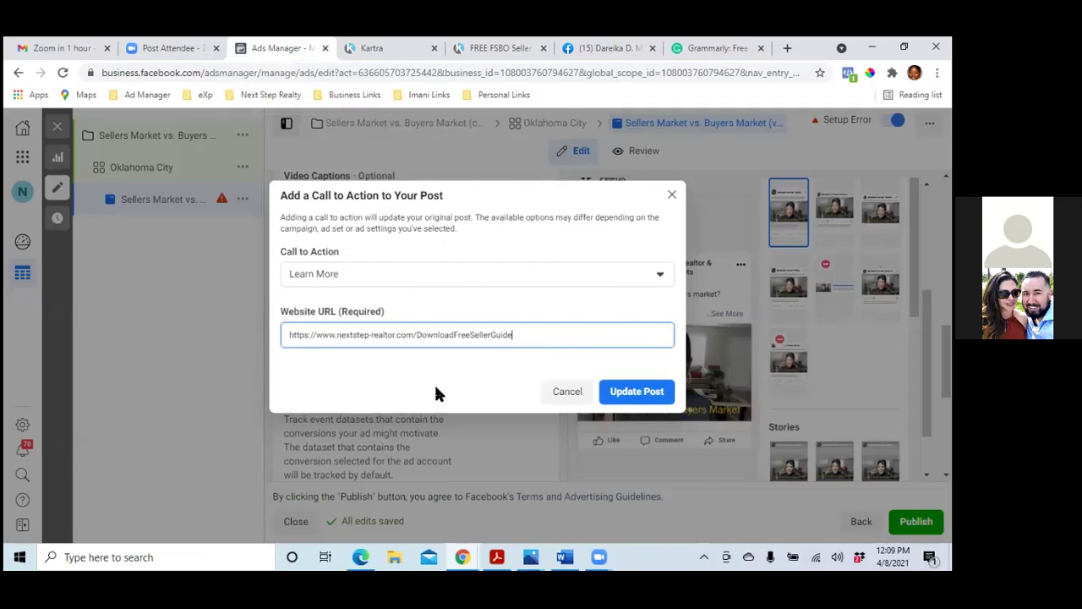
# Look through the call-to-action options, keep Learn More, and update the post.
pyautogui.click(661, 273)
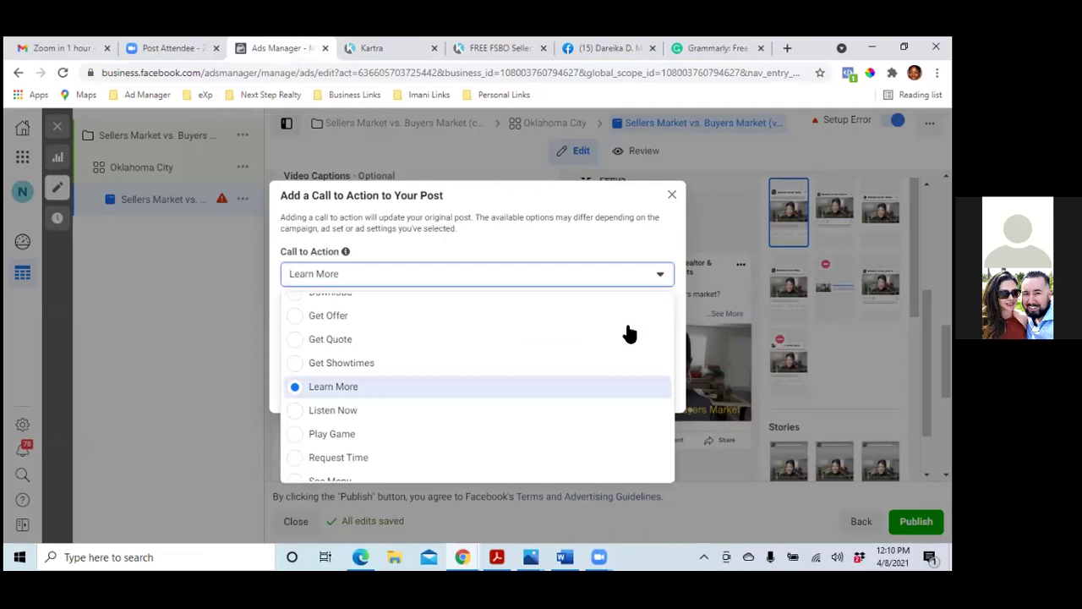
pyautogui.scroll(3, 609, 355)
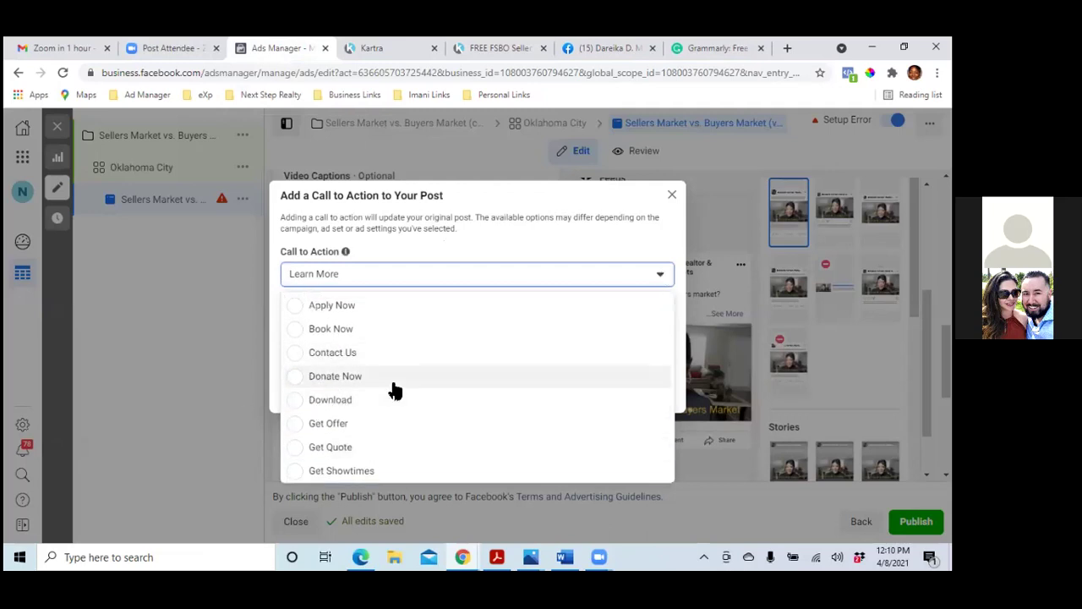
pyautogui.scroll(-5, 391, 386)
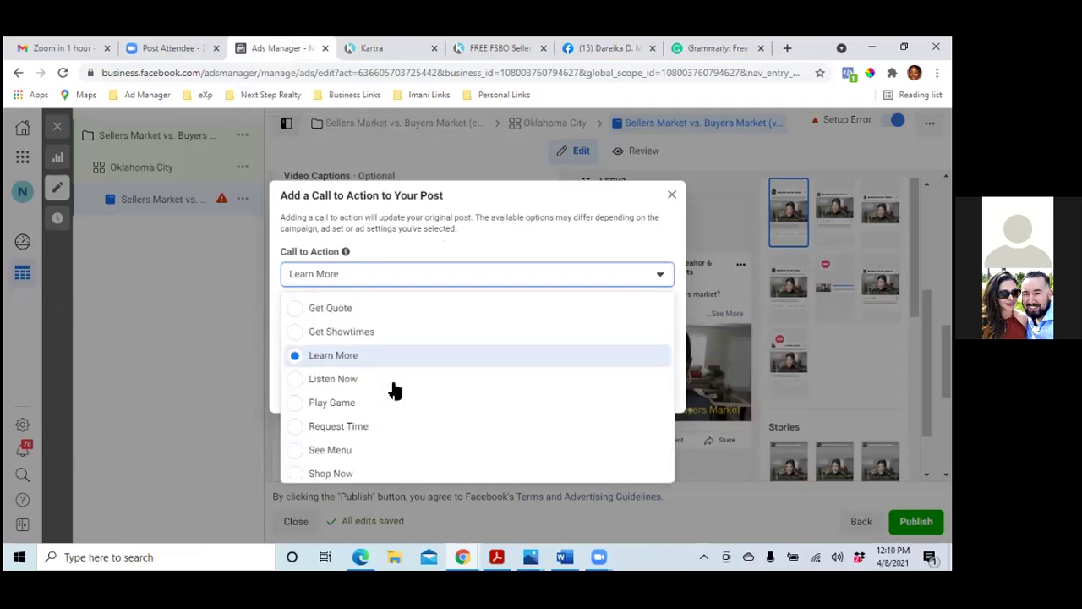
pyautogui.click(543, 253)
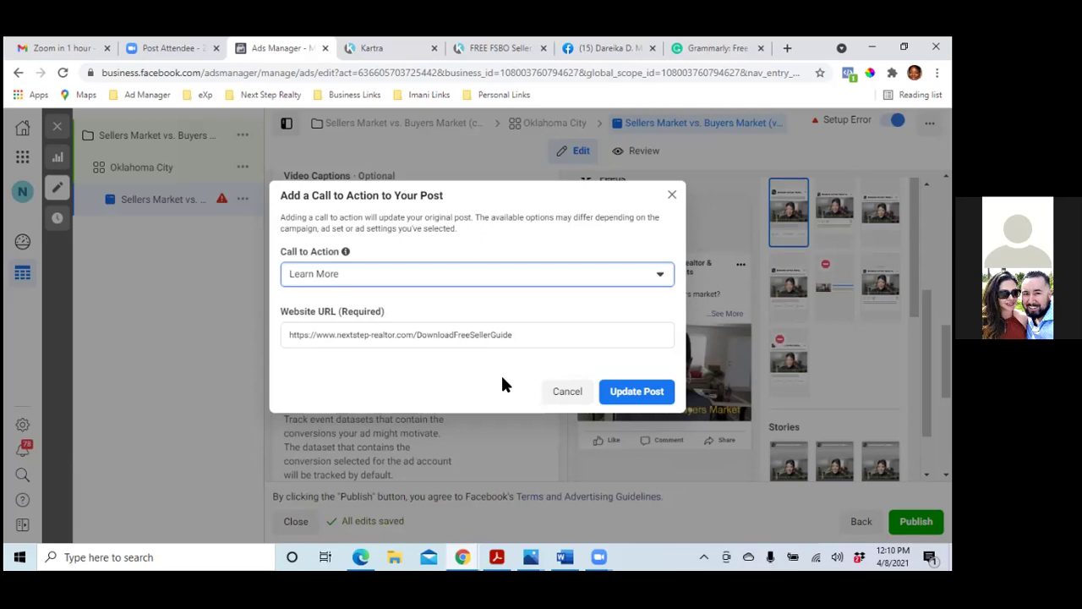
pyautogui.click(640, 394)
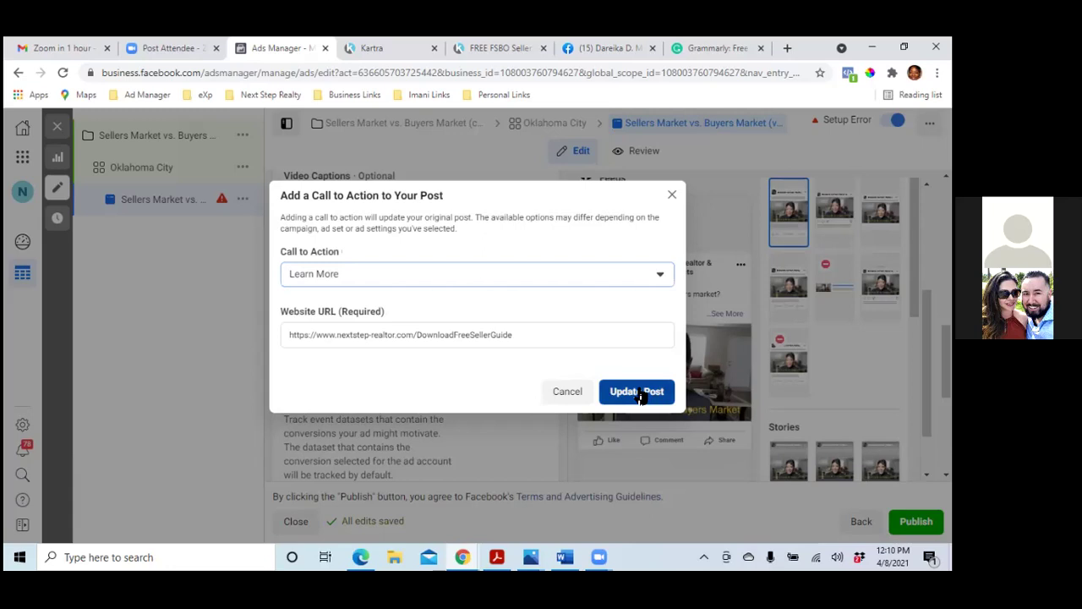
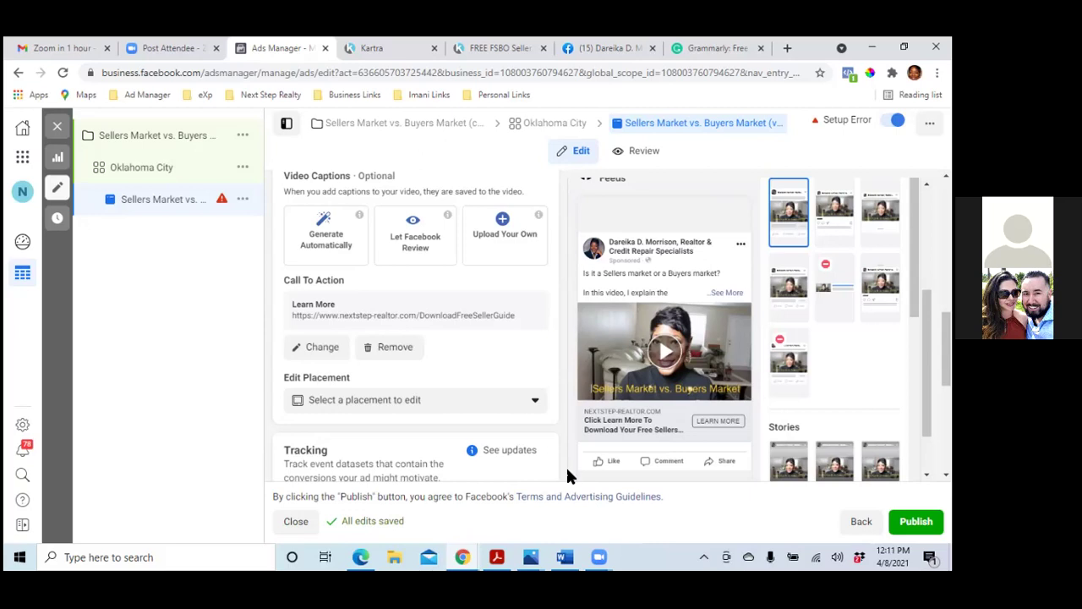
# Review the ad's call to action and tracking settings, and publish the campaign.
pyautogui.scroll(-3, 558, 470)
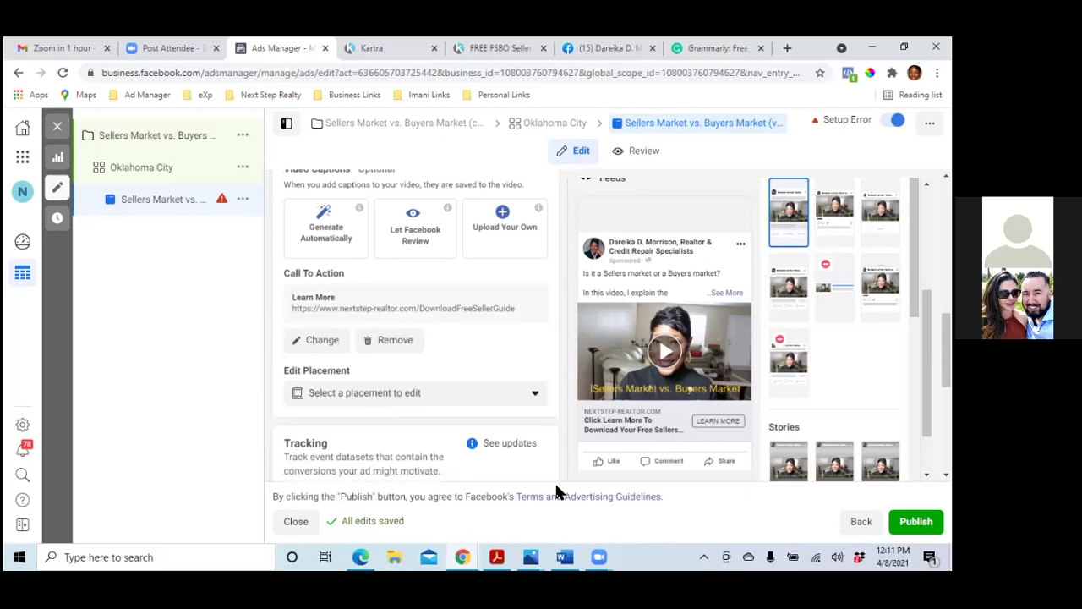
pyautogui.scroll(-3, 417, 437)
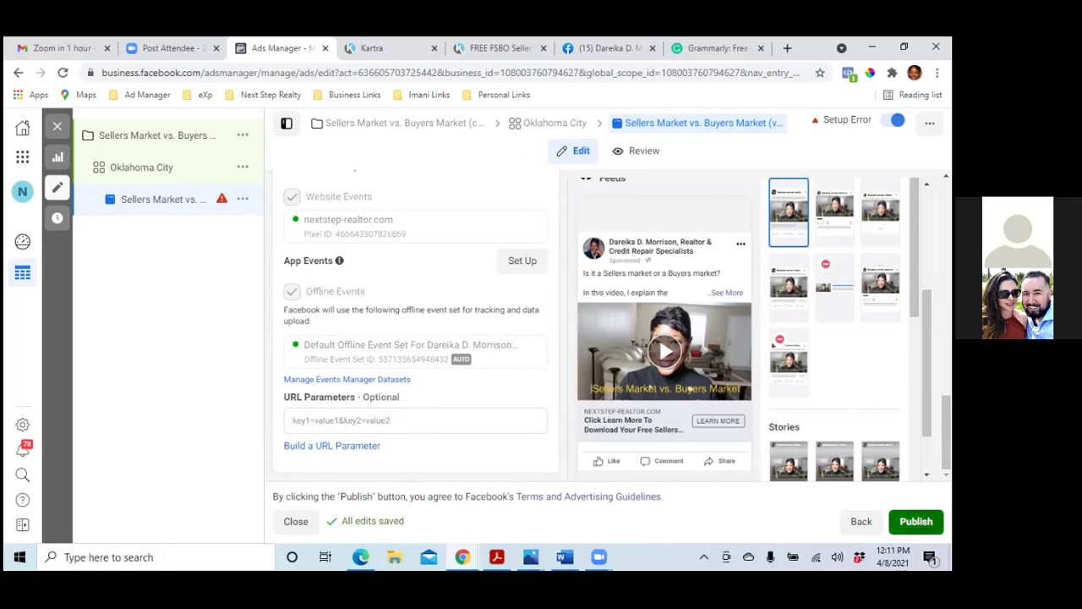
pyautogui.click(916, 521)
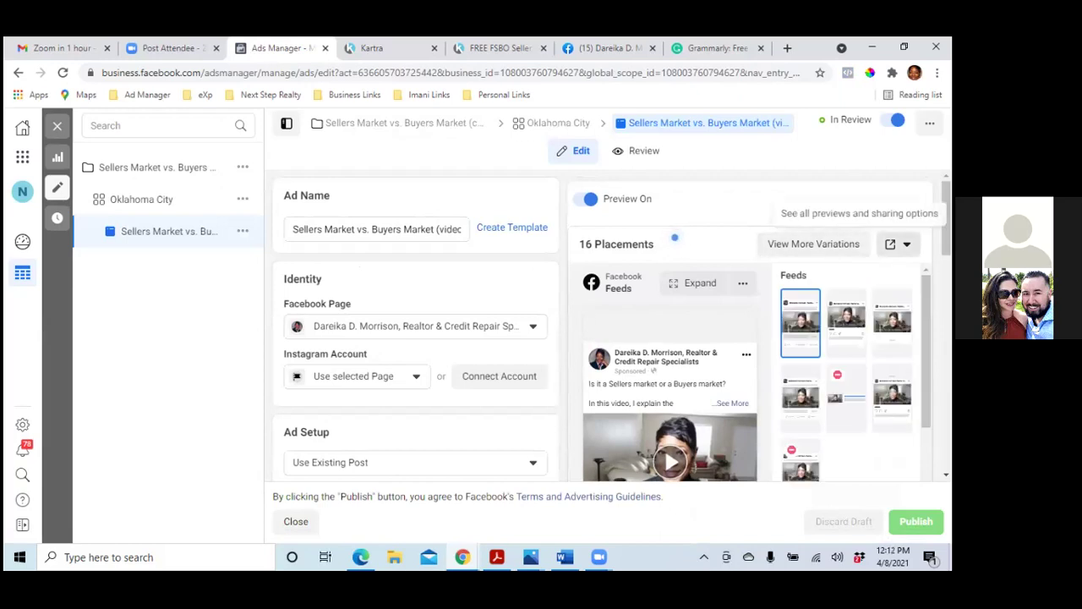
# Preview the published video ad in the Facebook Desktop News Feed and find it among the posts.
pyautogui.click(897, 244)
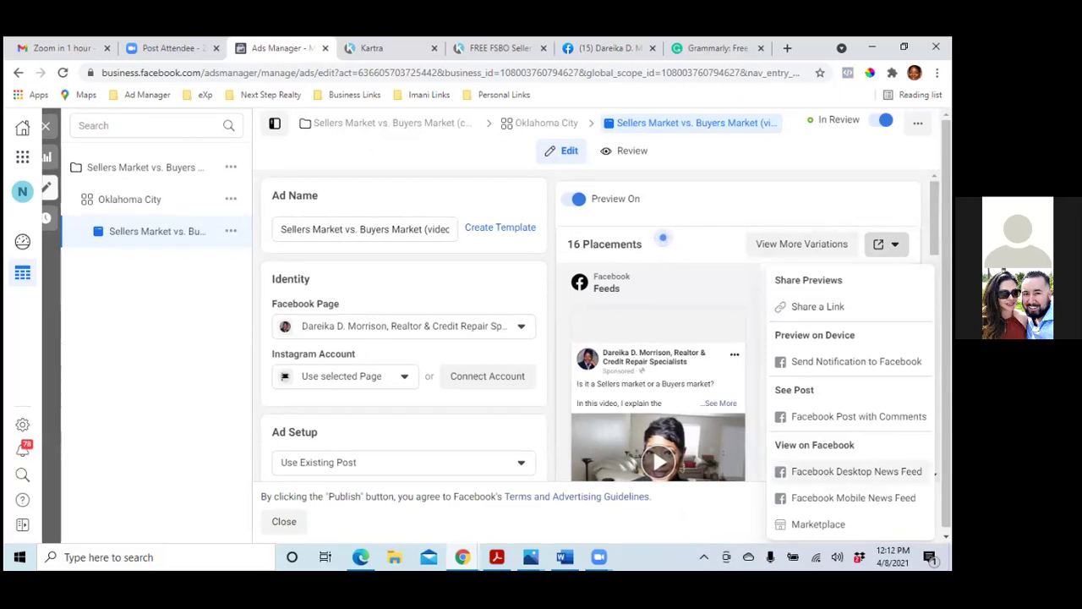
pyautogui.click(856, 471)
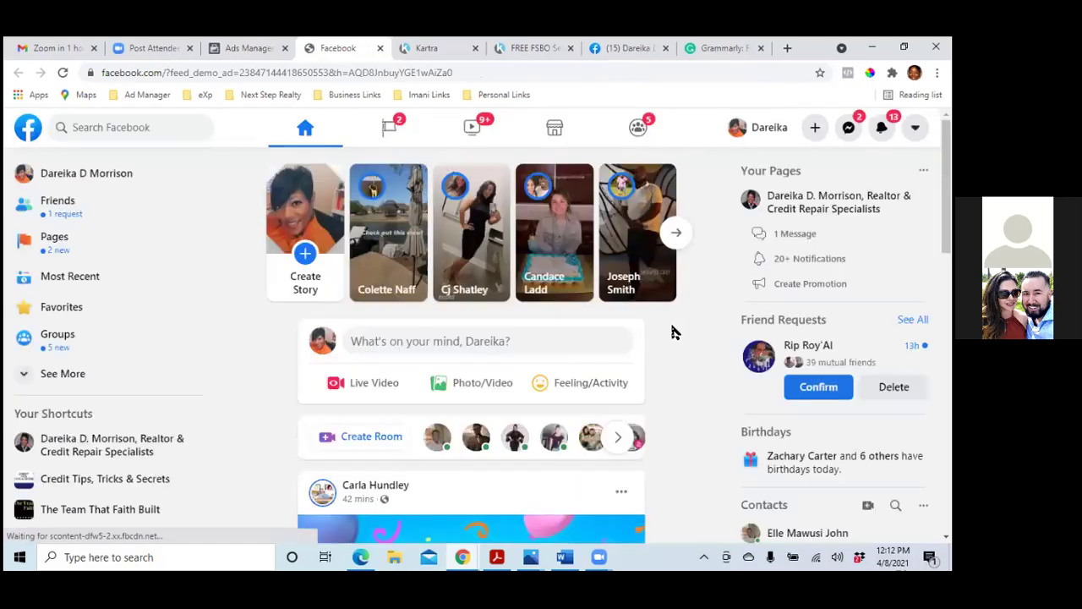
pyautogui.scroll(-10, 674, 331)
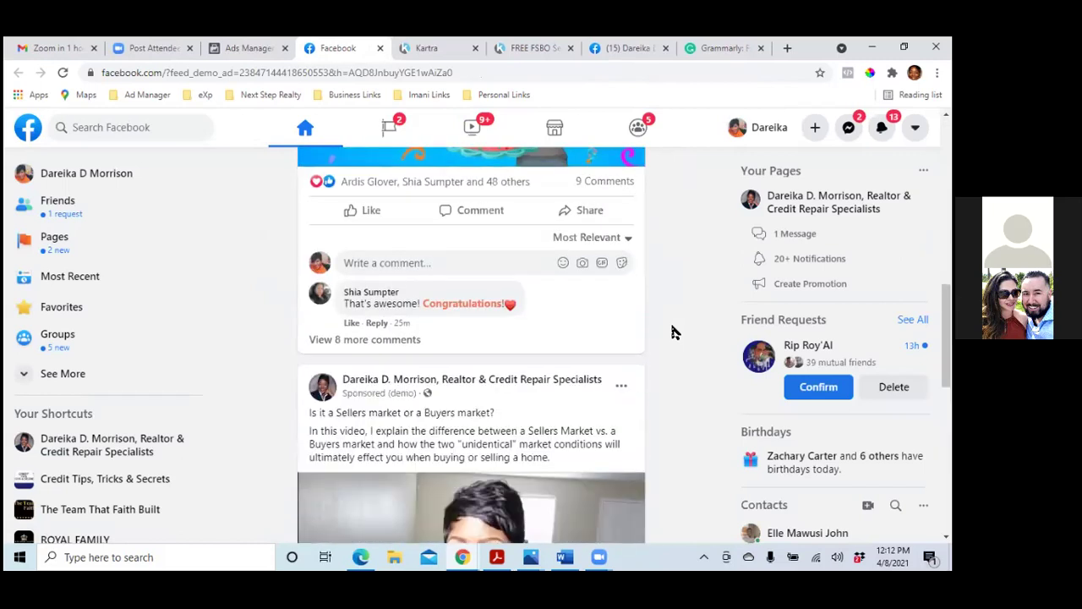
pyautogui.scroll(-3, 674, 331)
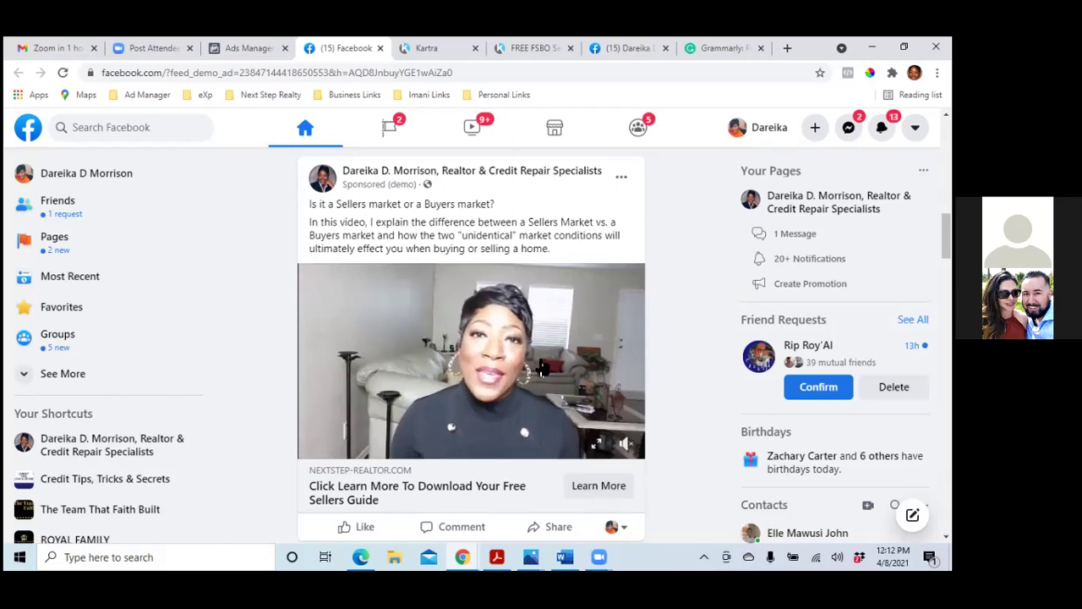
# Test the ad's Learn More link, close the landing page and feed preview, and return to Ads Manager.
pyautogui.click(609, 488)
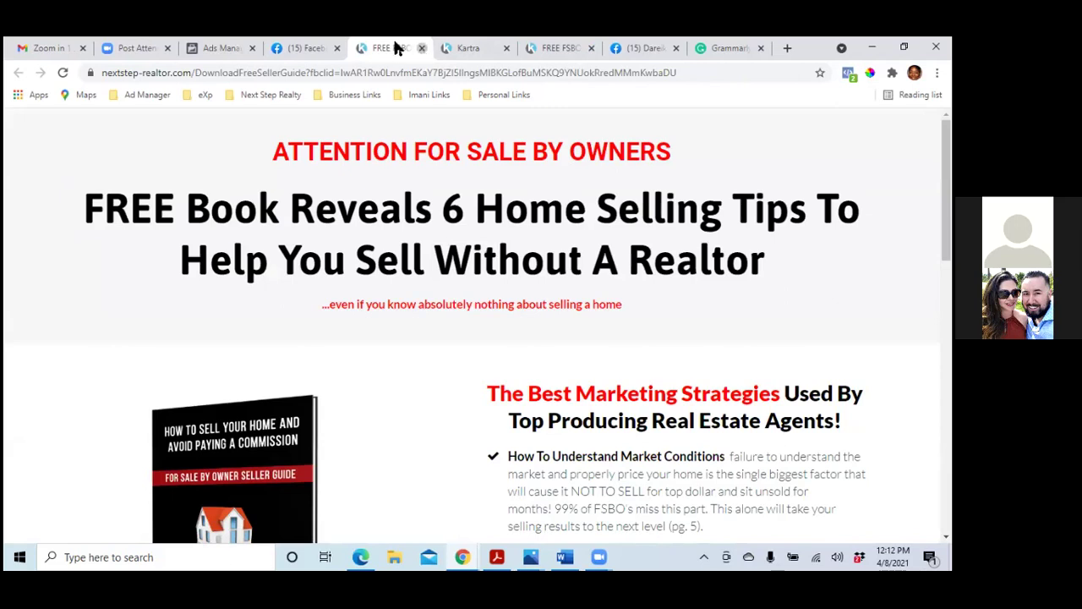
pyautogui.click(421, 48)
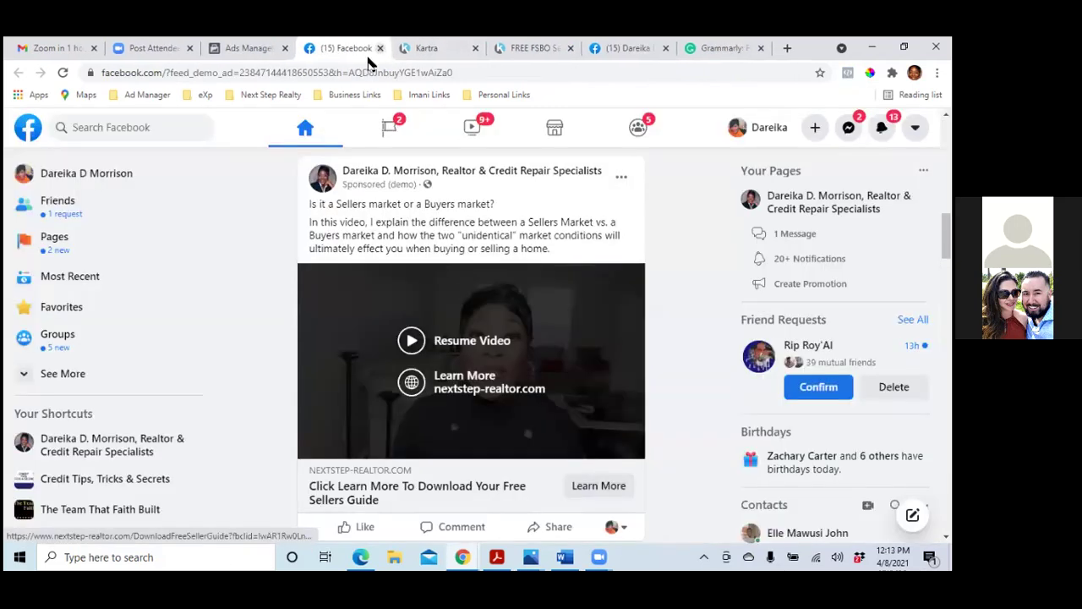
pyautogui.click(380, 48)
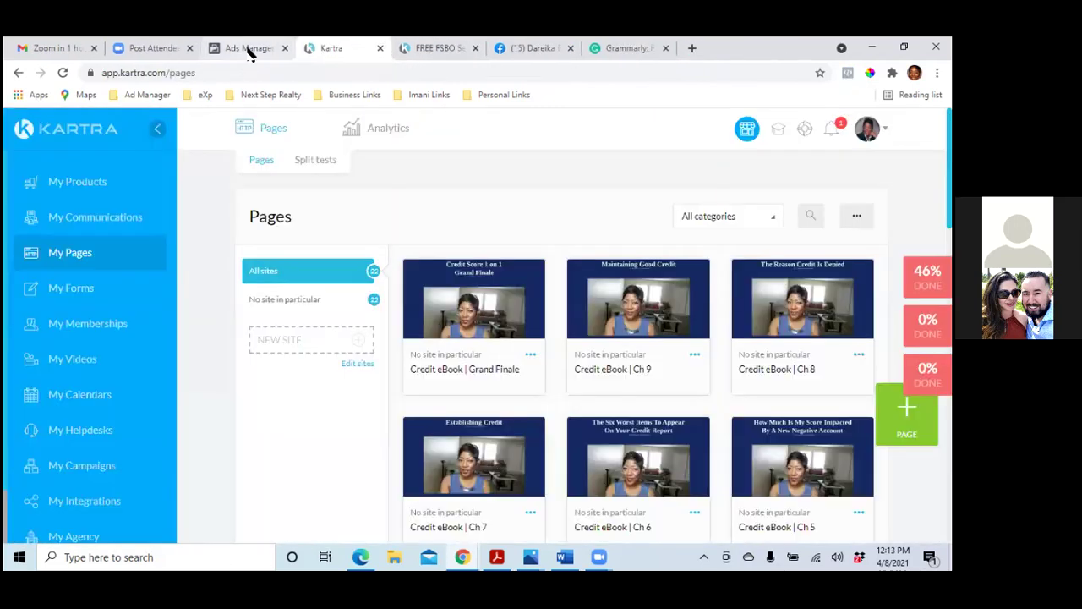
pyautogui.click(250, 49)
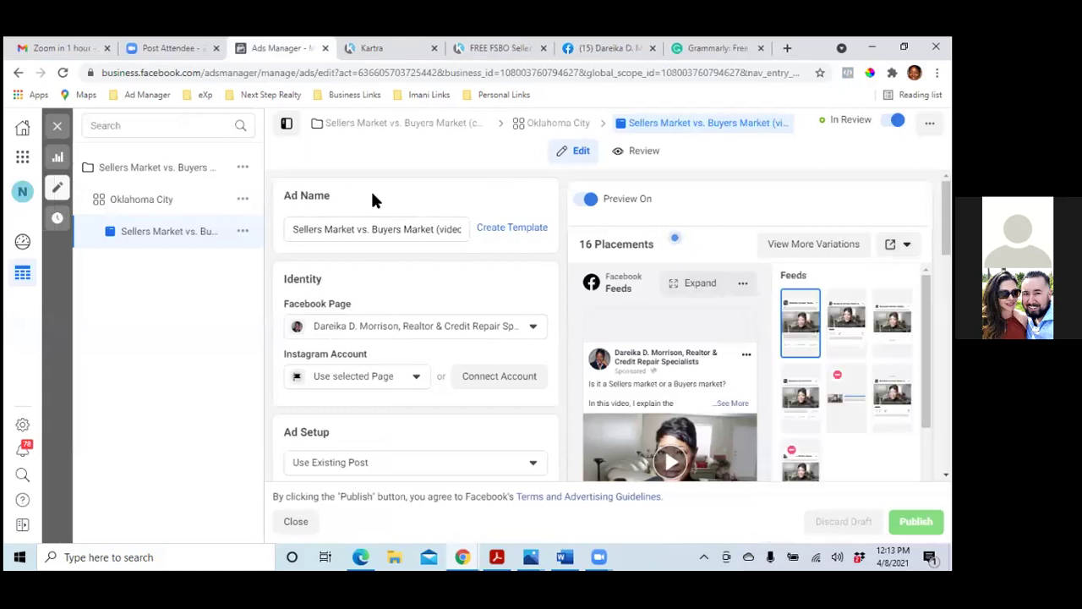
# Close the ad editor and open the Audiences page, collapsing the details of its lookalike banner.
pyautogui.click(59, 131)
pyautogui.click(22, 157)
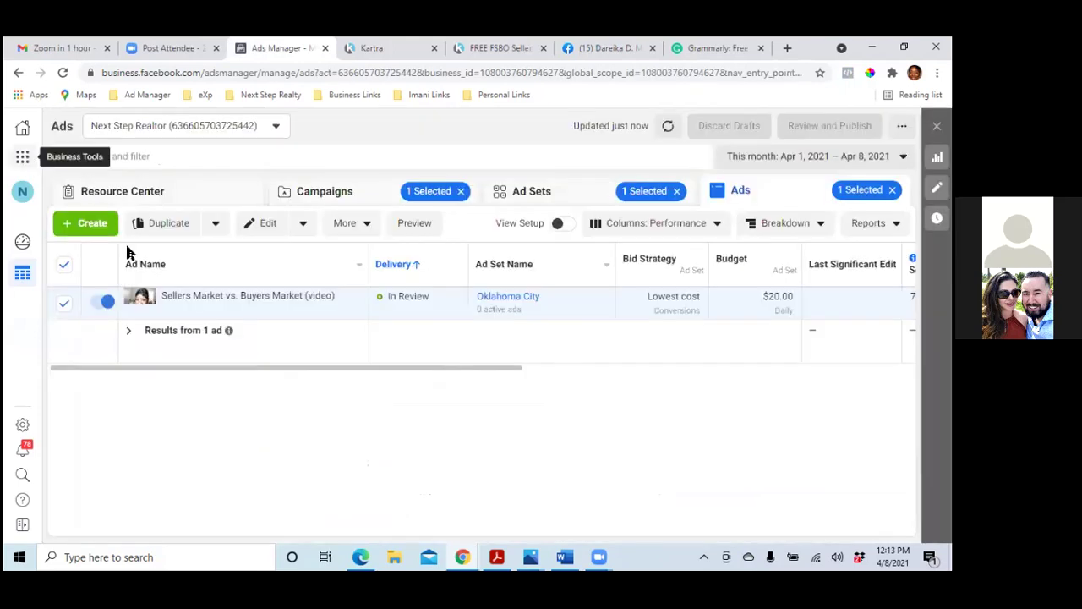
pyautogui.click(279, 290)
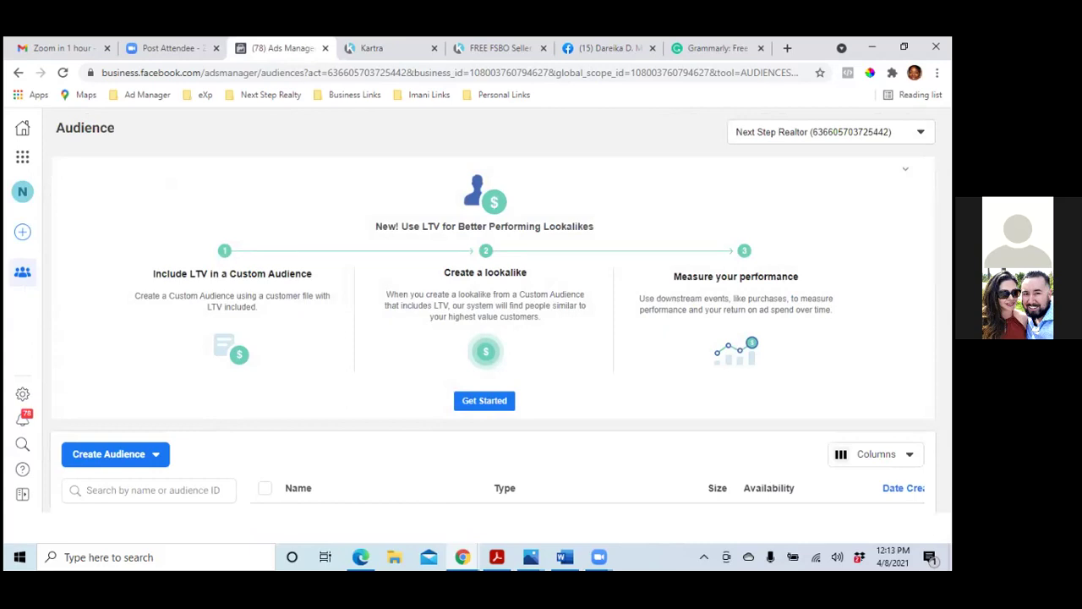
pyautogui.click(904, 169)
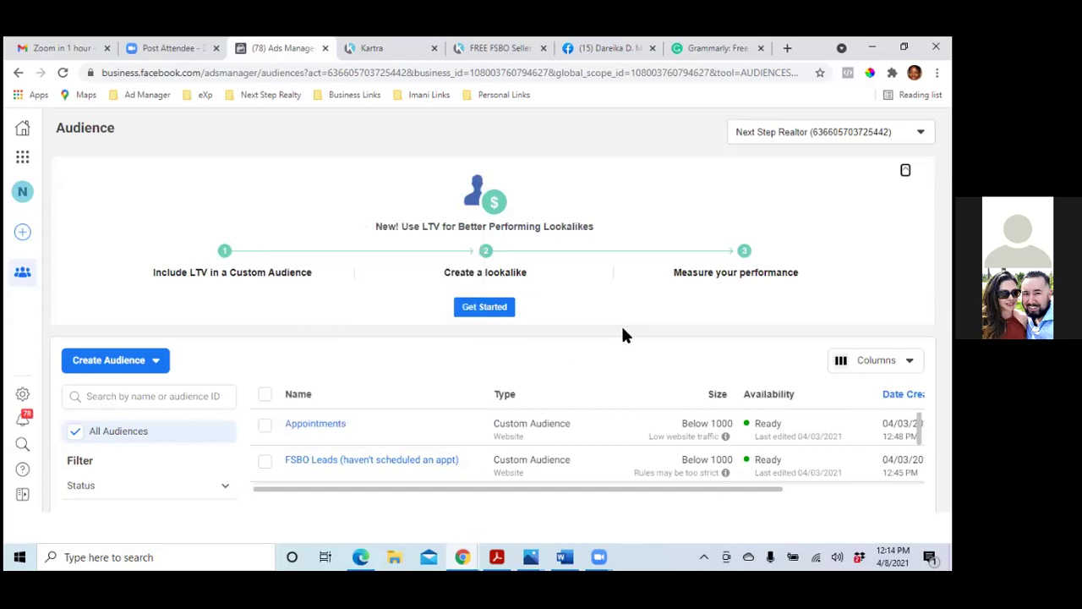
# Start a custom audience from the Video source, covering people who have watched 25% of the video.
pyautogui.click(157, 363)
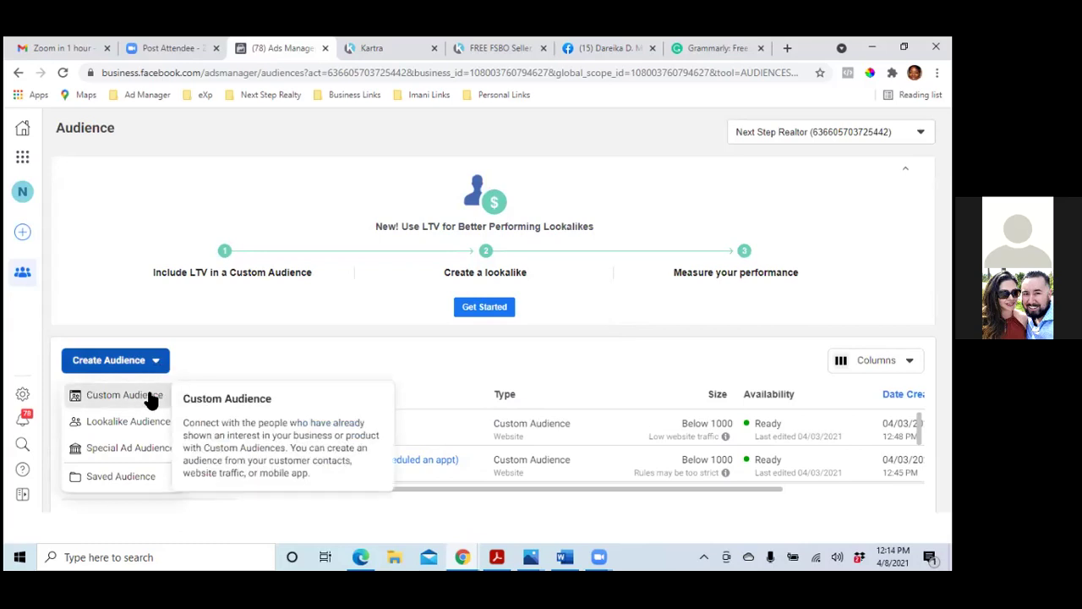
pyautogui.click(214, 397)
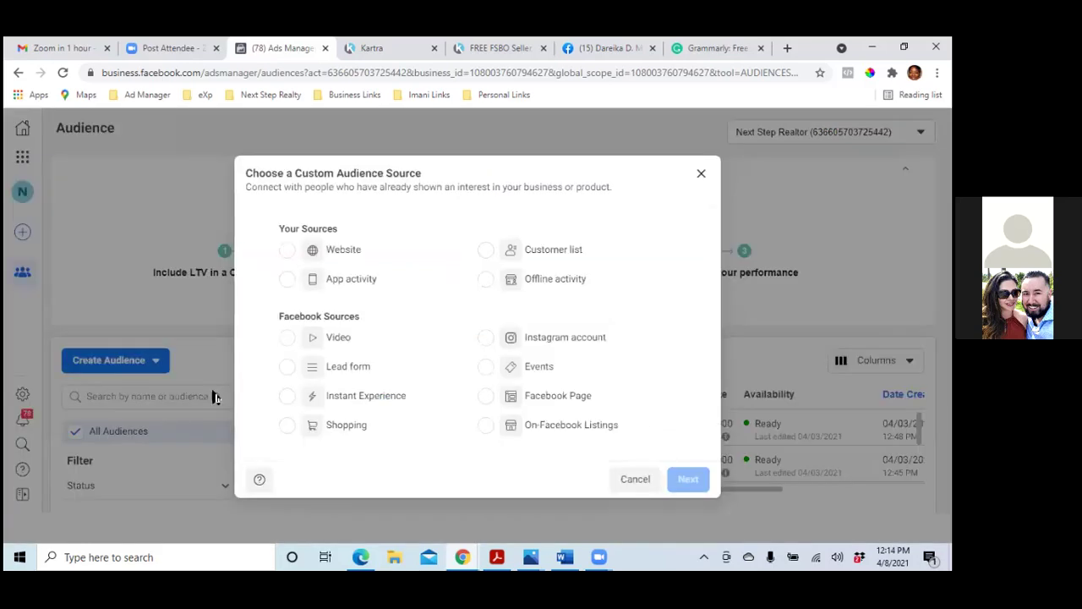
pyautogui.click(291, 345)
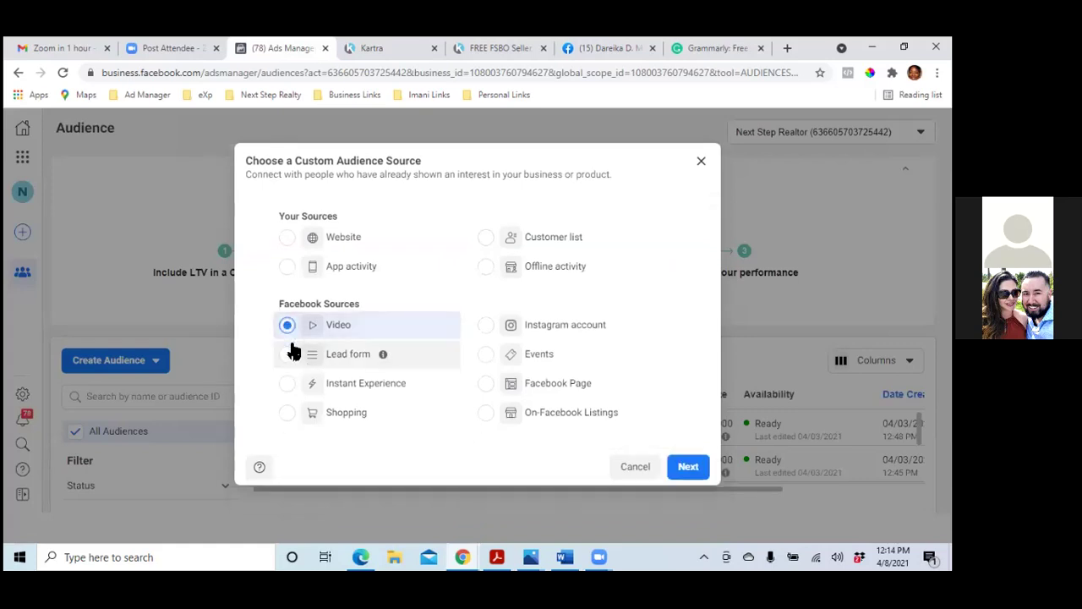
pyautogui.click(689, 465)
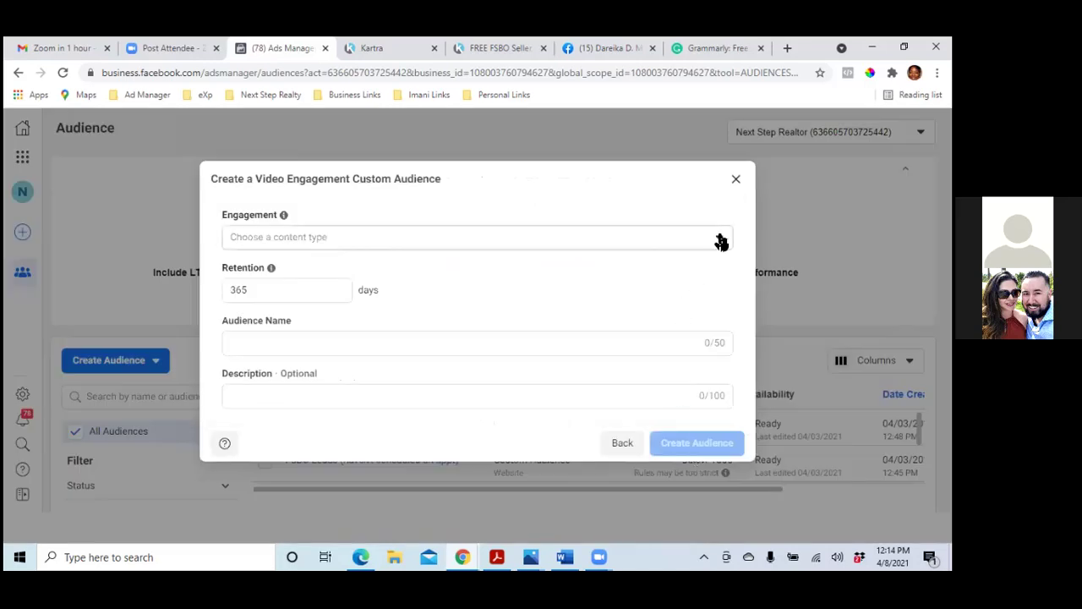
pyautogui.click(720, 241)
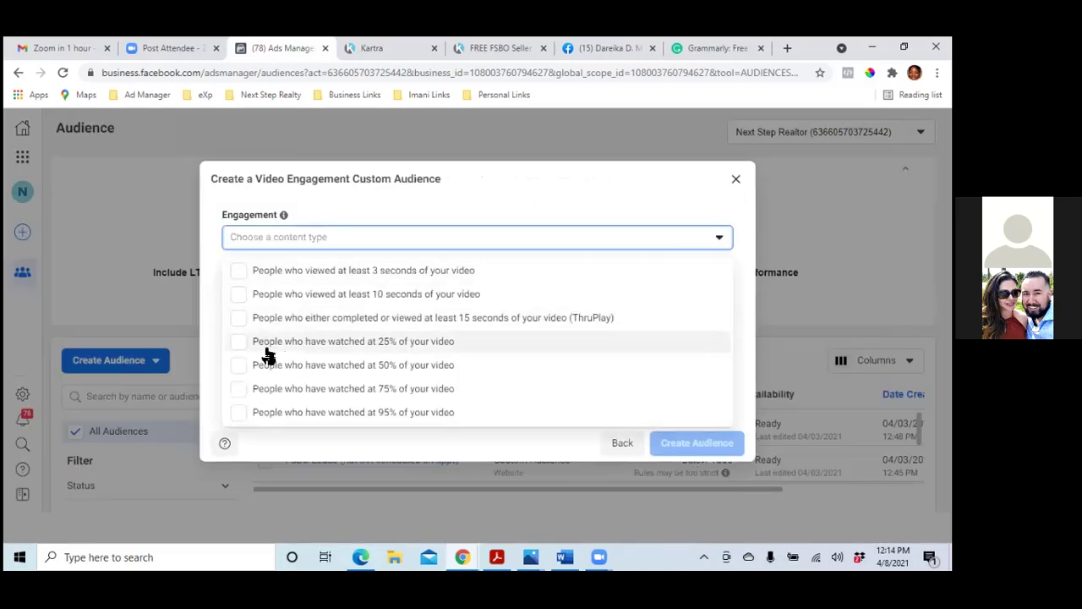
pyautogui.click(241, 347)
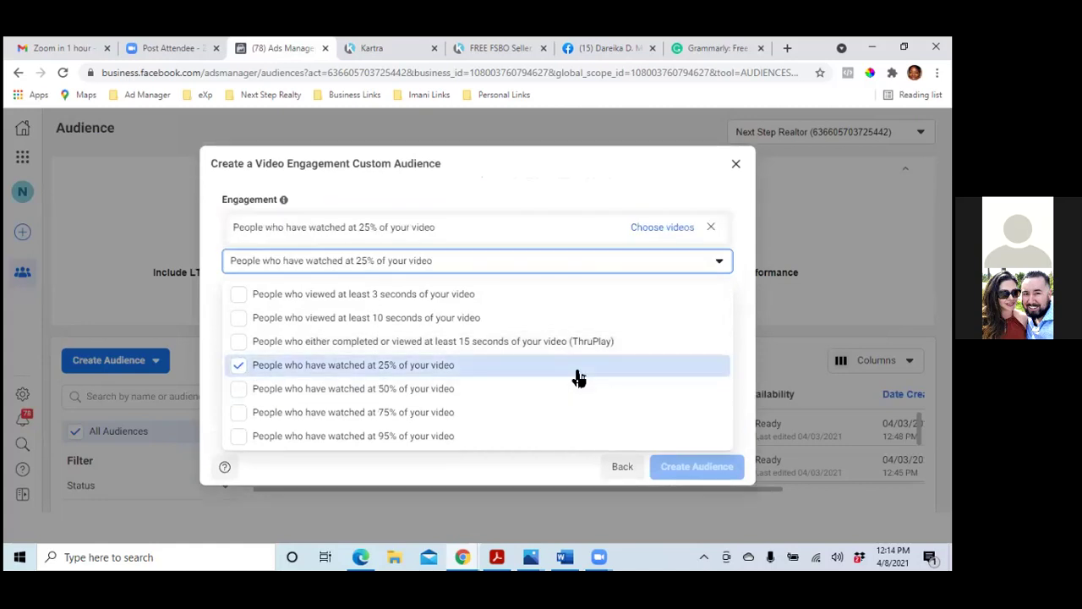
# Select the realtor and credit repair page's "Click Learn More To Download" video, uploaded Apr 2, 2021, as the audience's engagement video.
pyautogui.click(648, 230)
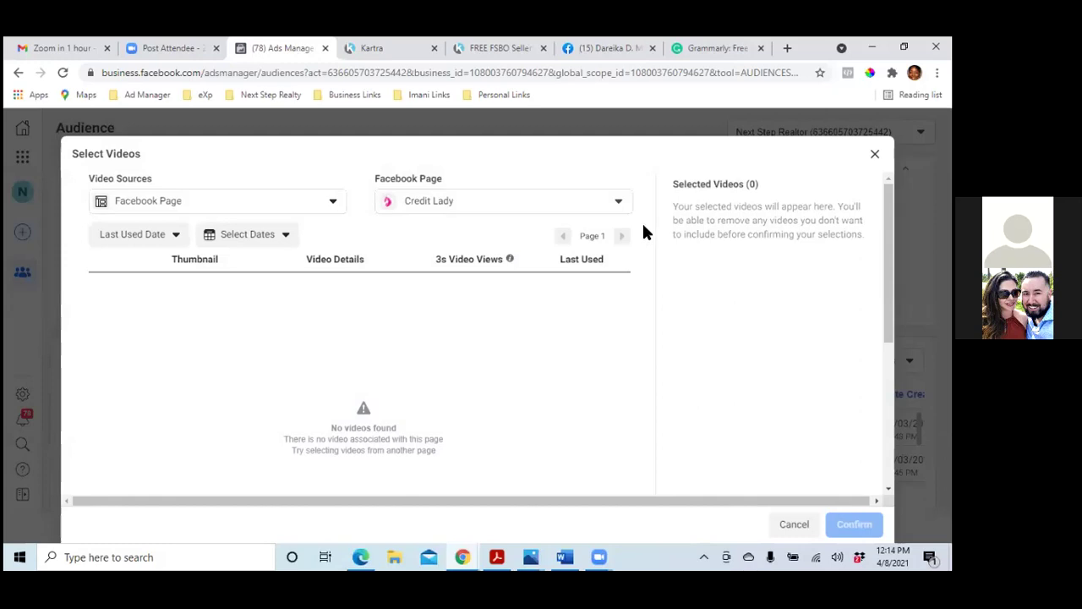
pyautogui.click(618, 203)
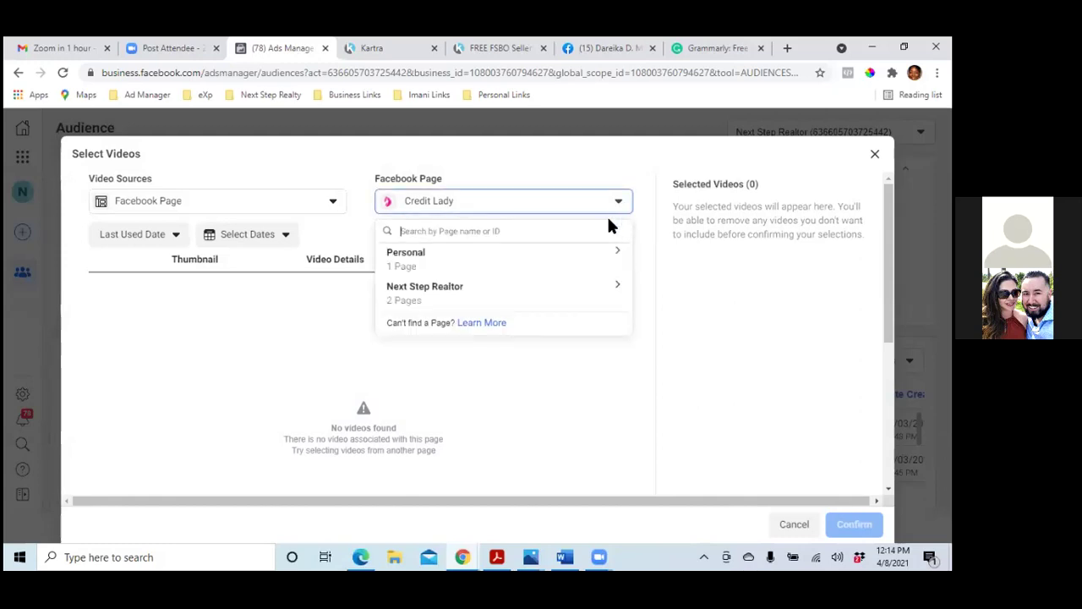
pyautogui.click(457, 296)
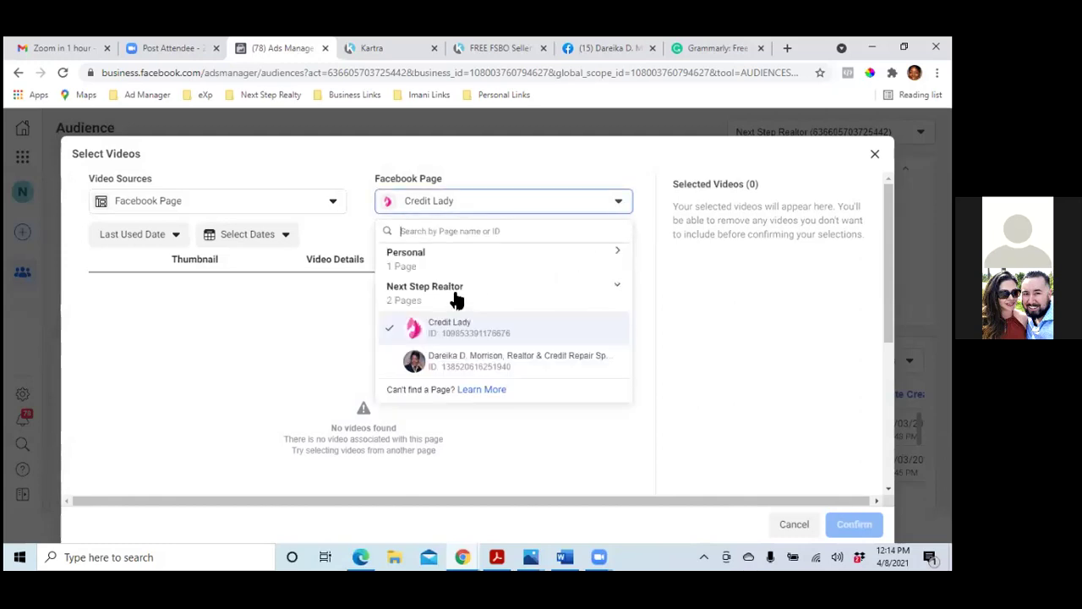
pyautogui.click(468, 365)
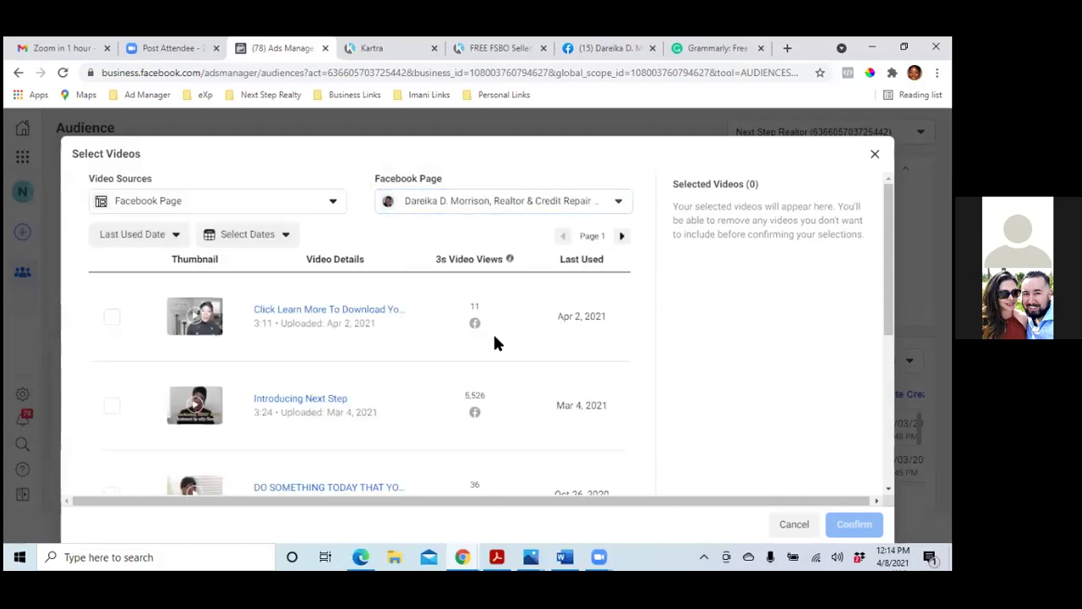
pyautogui.click(112, 317)
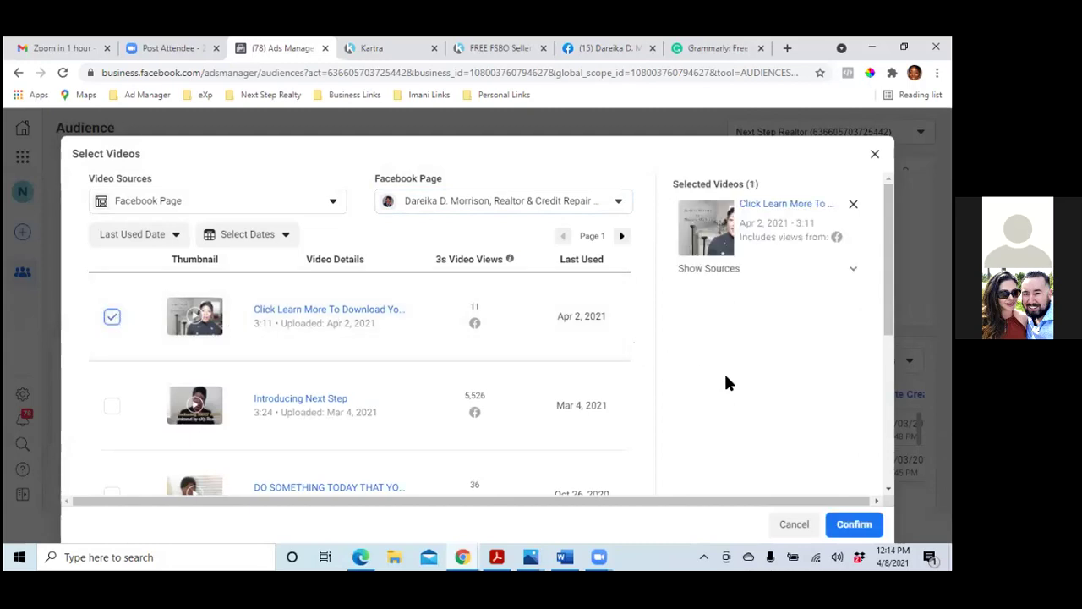
pyautogui.click(854, 524)
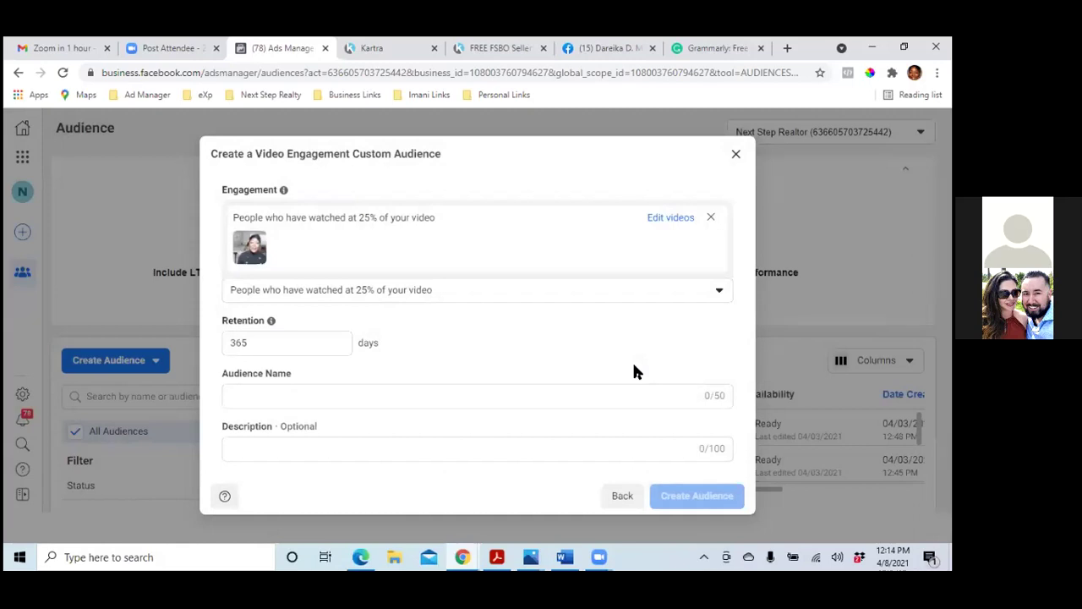
# Create the audience under the name "Sellers Market vs. Buyers Market (25%)" and return to the Ads Manager campaigns list.
pyautogui.click(593, 396)
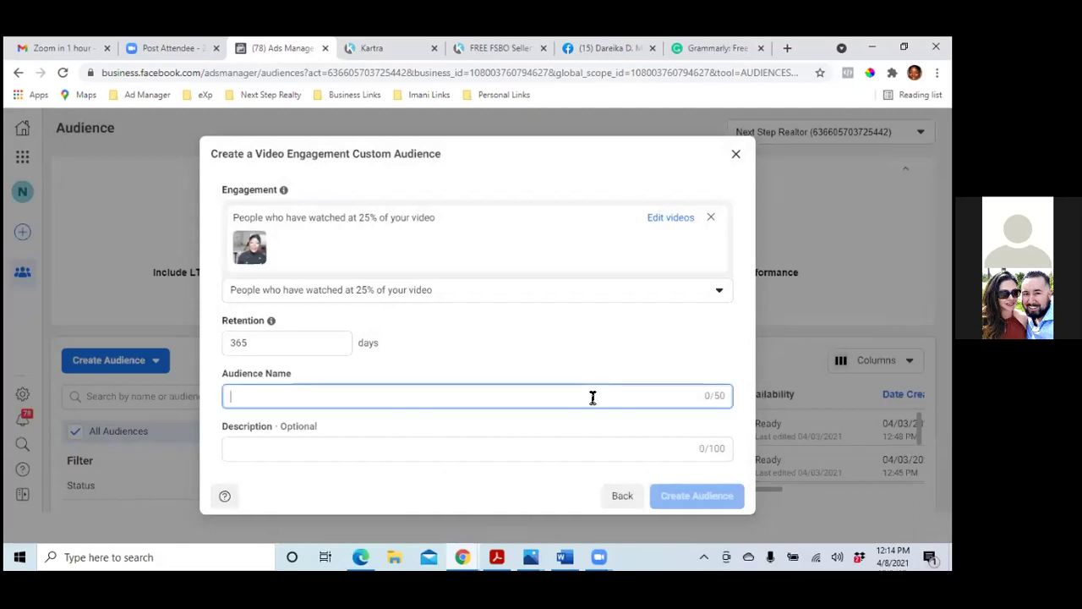
pyautogui.write('Sellers')
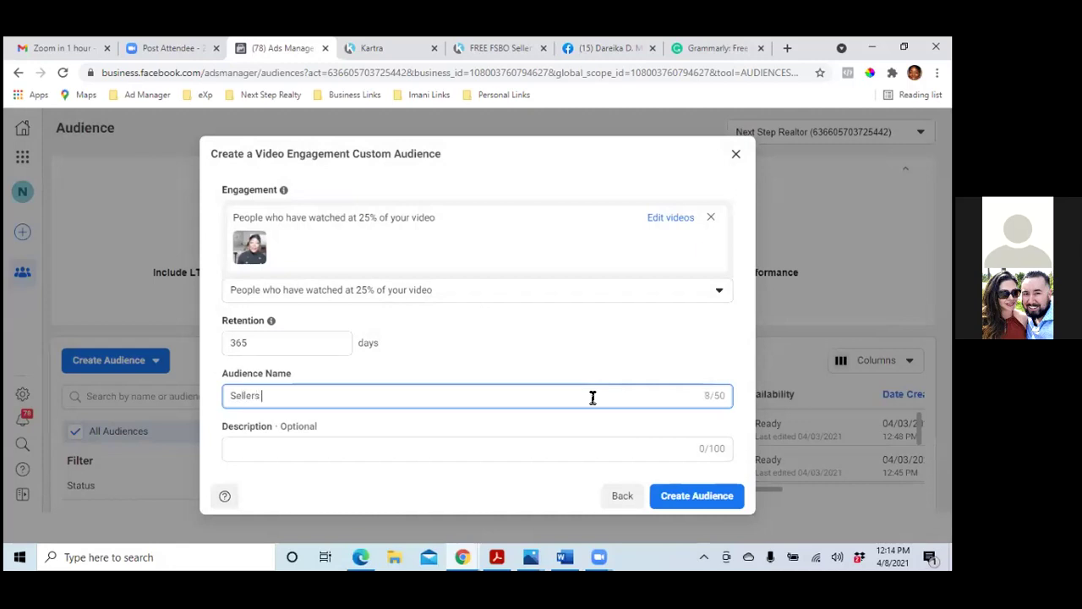
pyautogui.write(' Market vs. Buyers Market (')
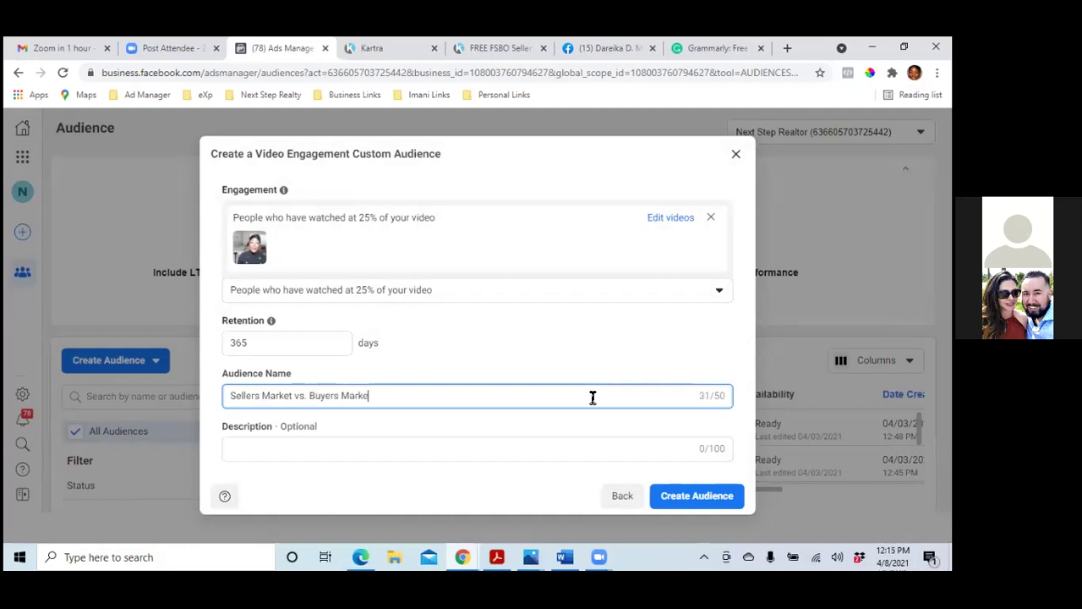
pyautogui.write('25%)')
pyautogui.click(691, 499)
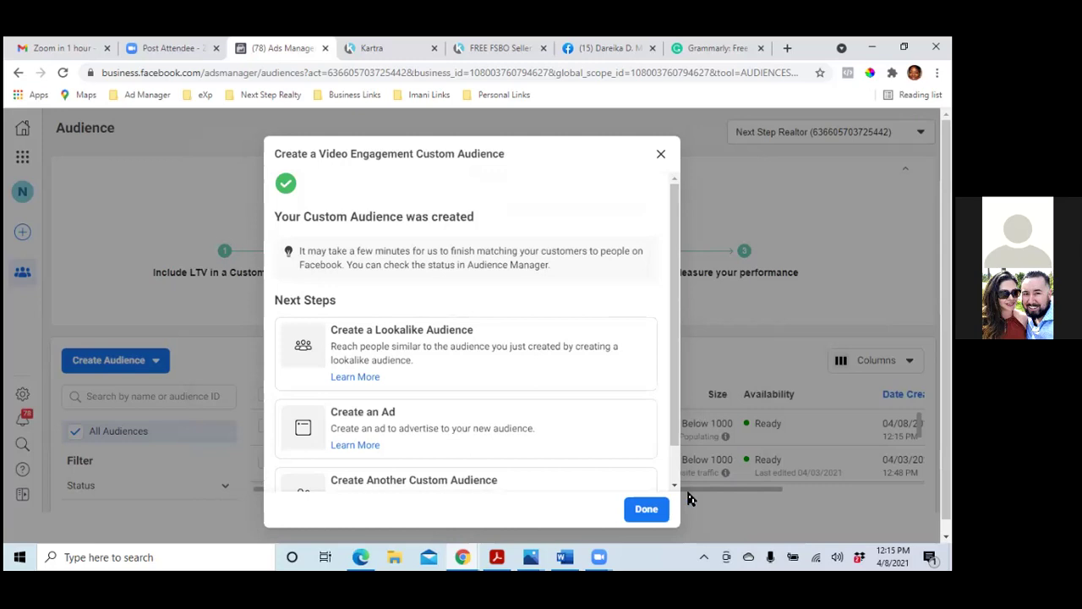
pyautogui.click(644, 508)
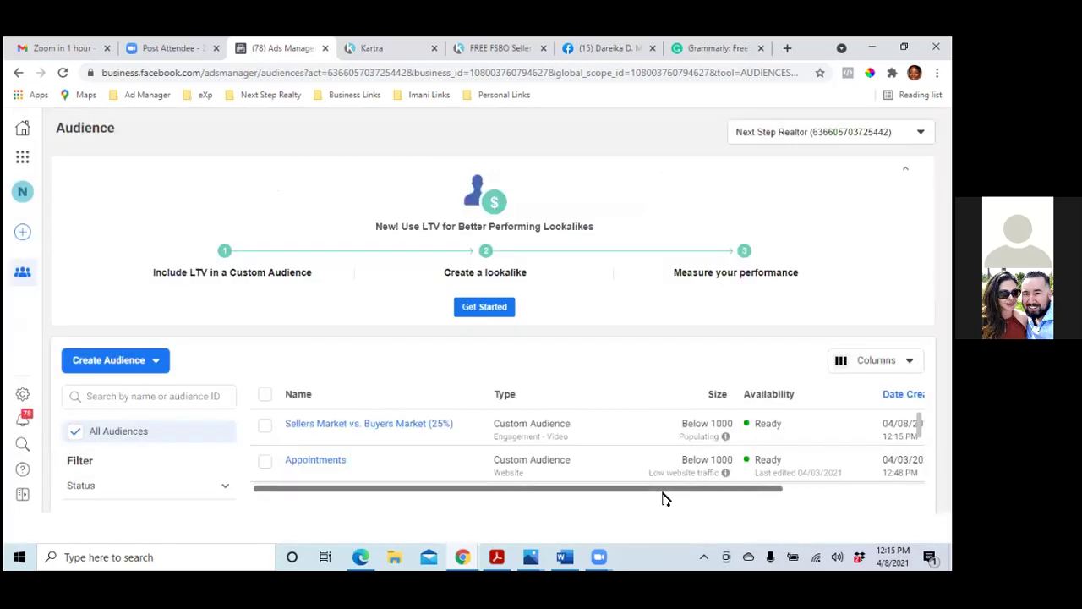
pyautogui.click(23, 162)
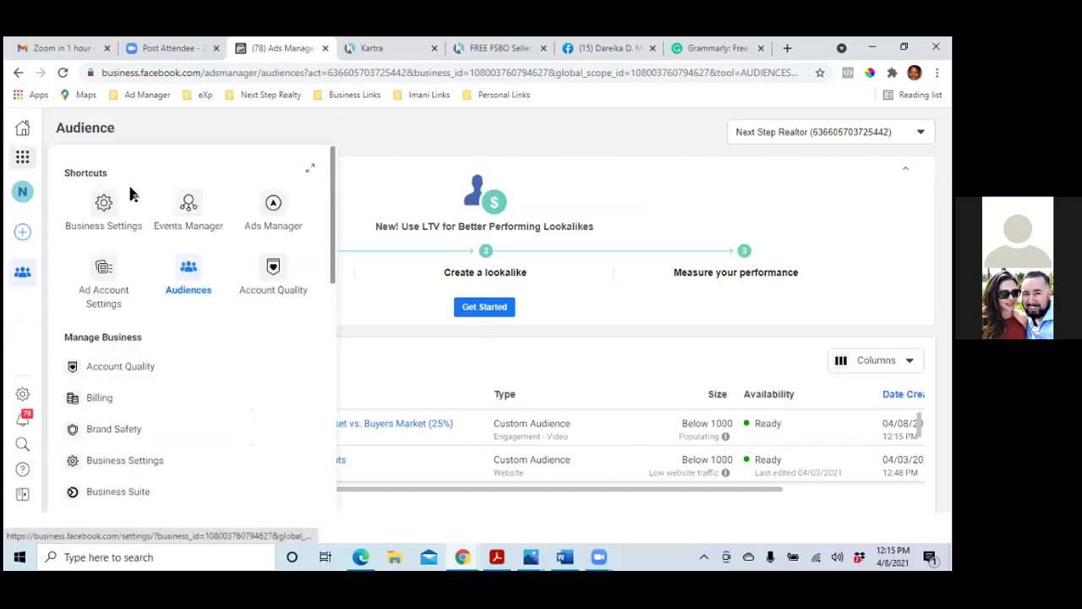
pyautogui.click(267, 224)
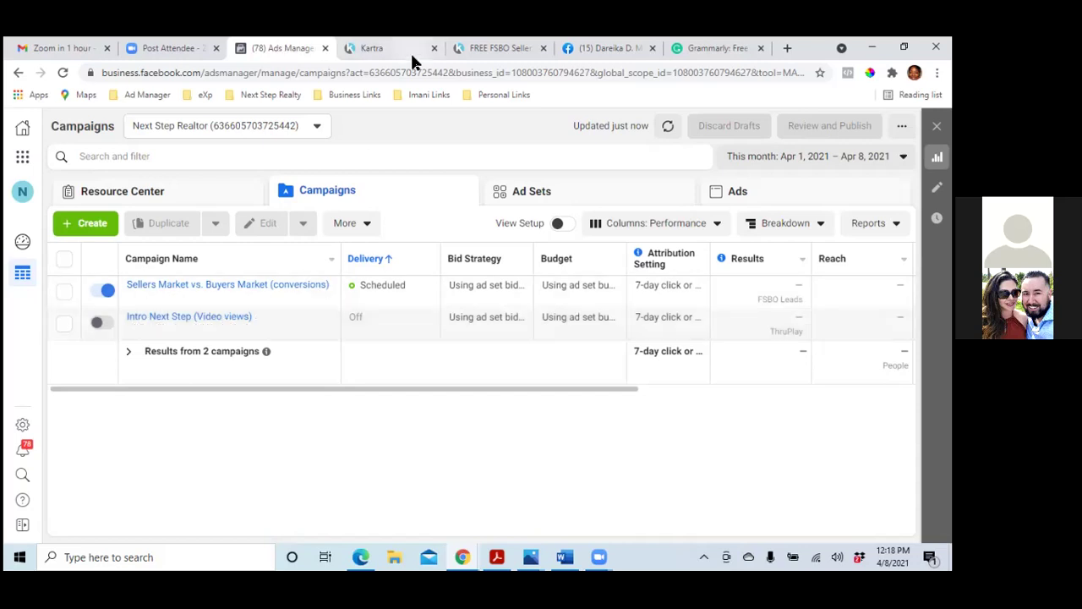
# Switch to Kartra, open the edit dialog of the eXp Shared Calendar, and return to Ads Manager.
pyautogui.click(370, 51)
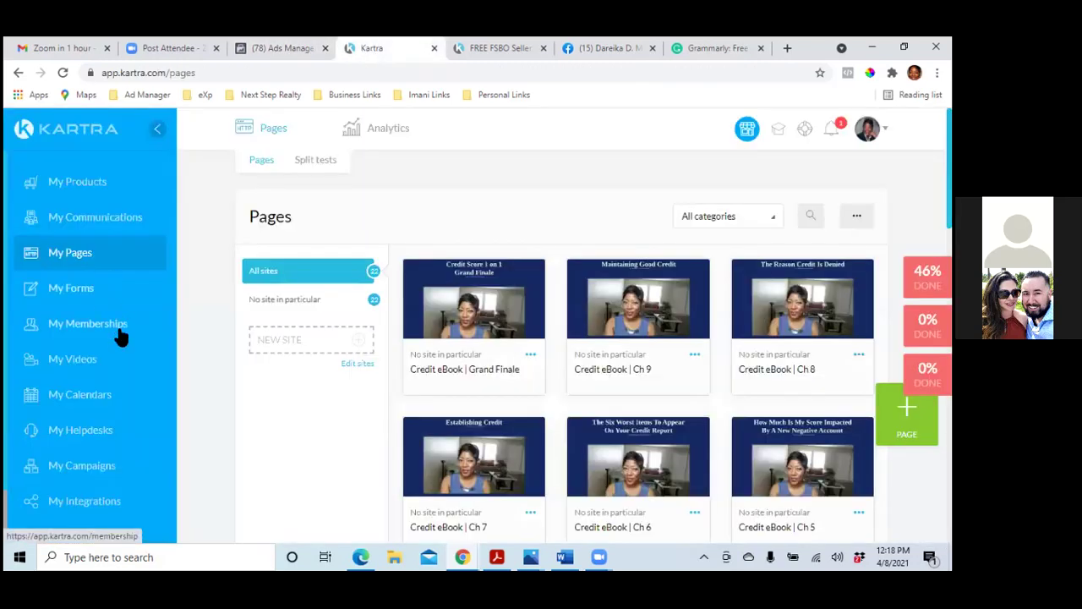
pyautogui.click(96, 404)
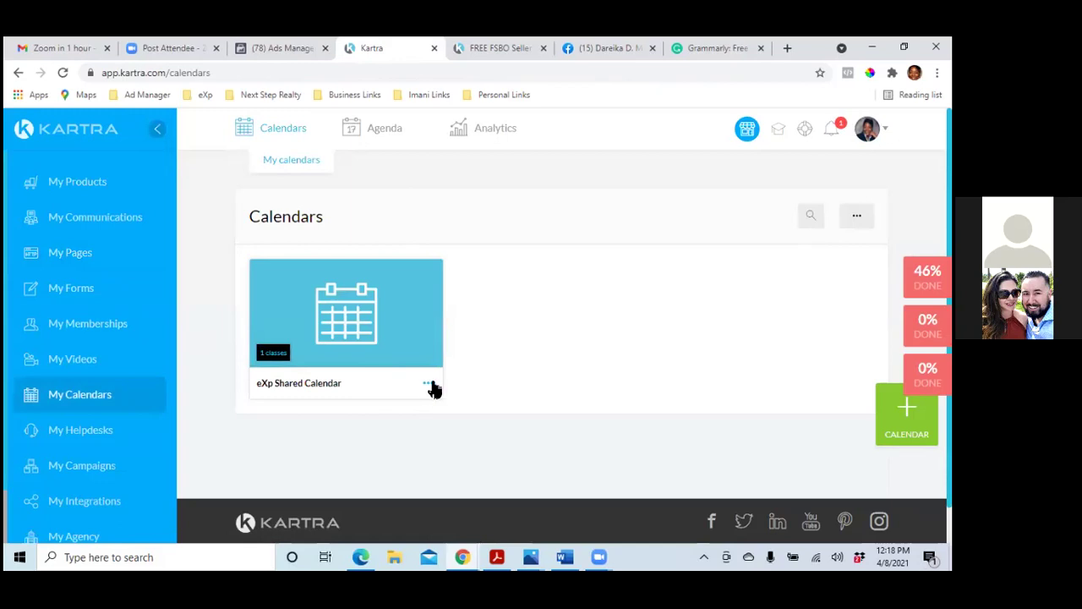
pyautogui.click(427, 385)
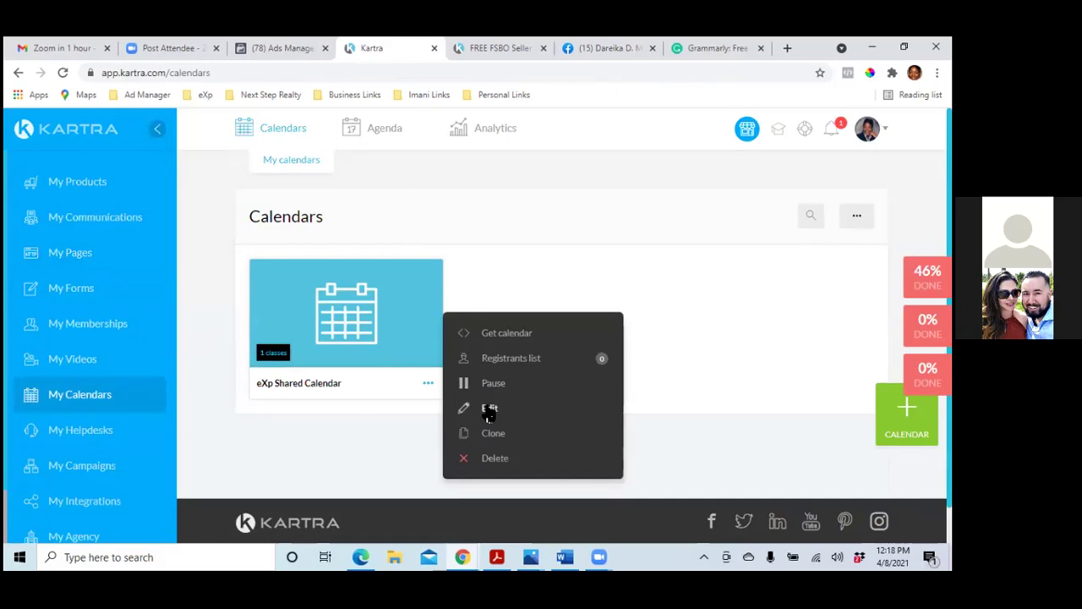
pyautogui.click(486, 408)
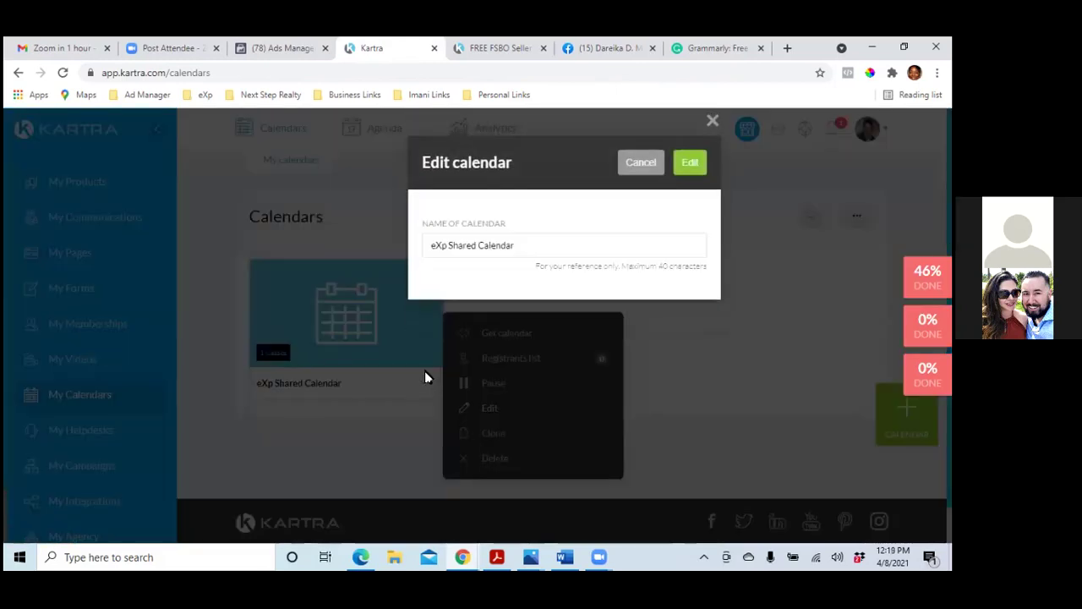
pyautogui.click(283, 48)
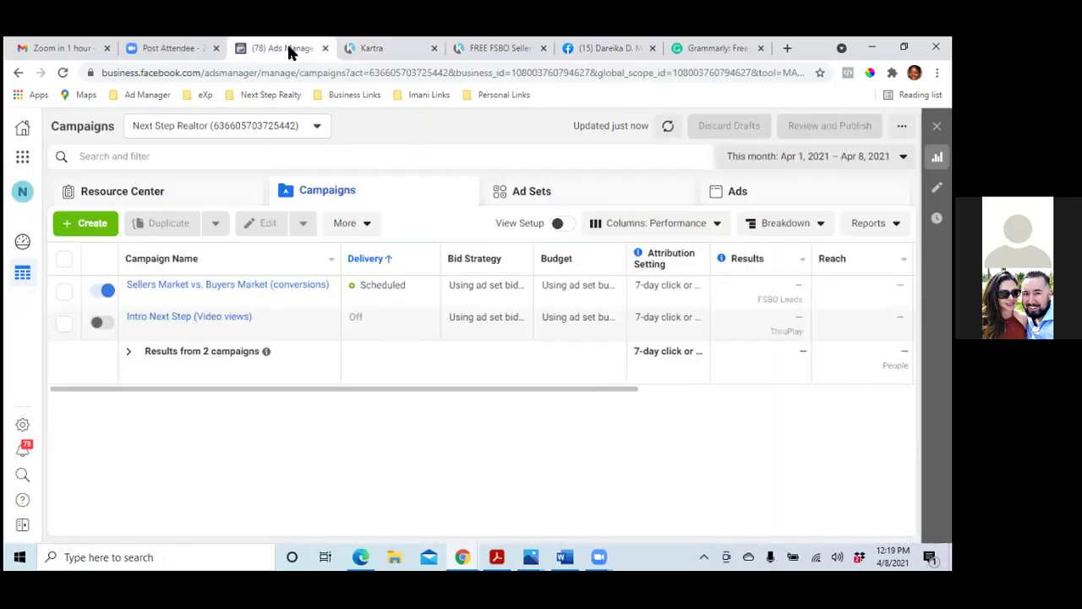